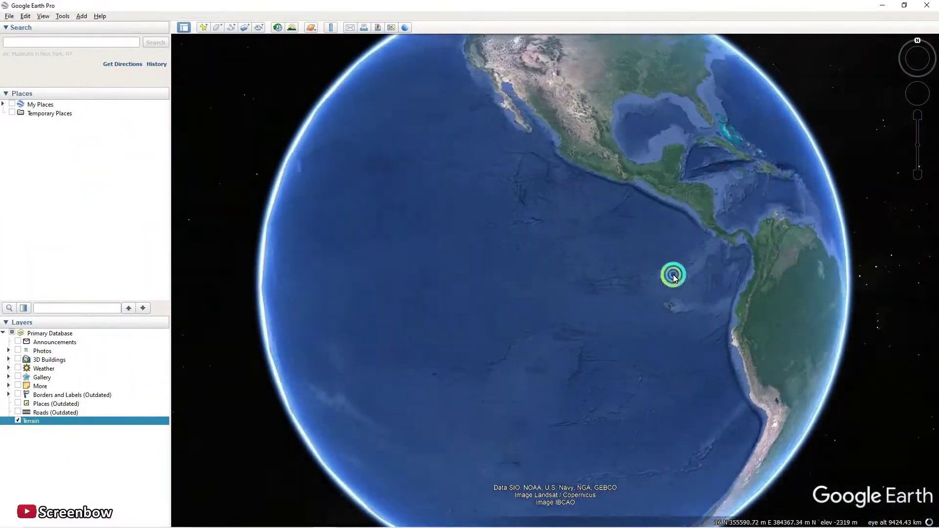
Turn the globe to Southeast Asia and Australia and display the coordinate grid over it.
left_click_drag(552, 280, 646, 272)
left_click(198, 105)
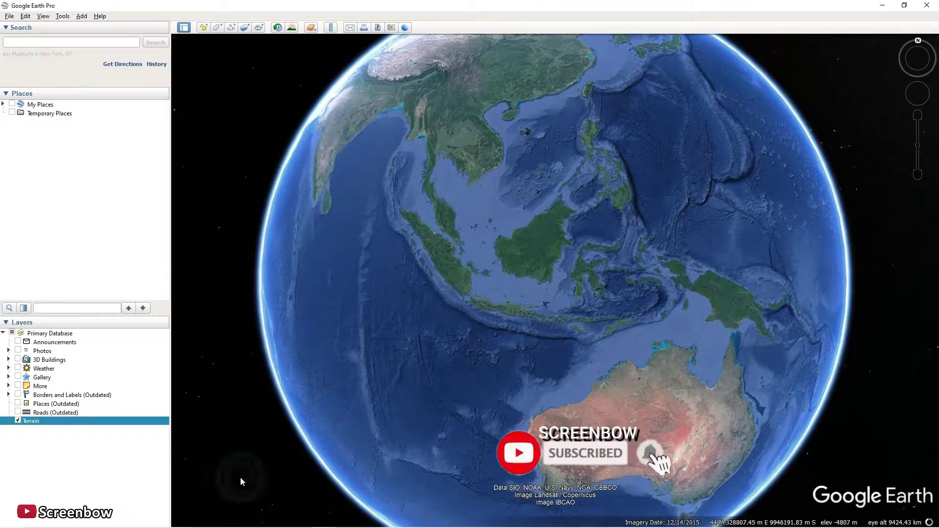
left_click(271, 480)
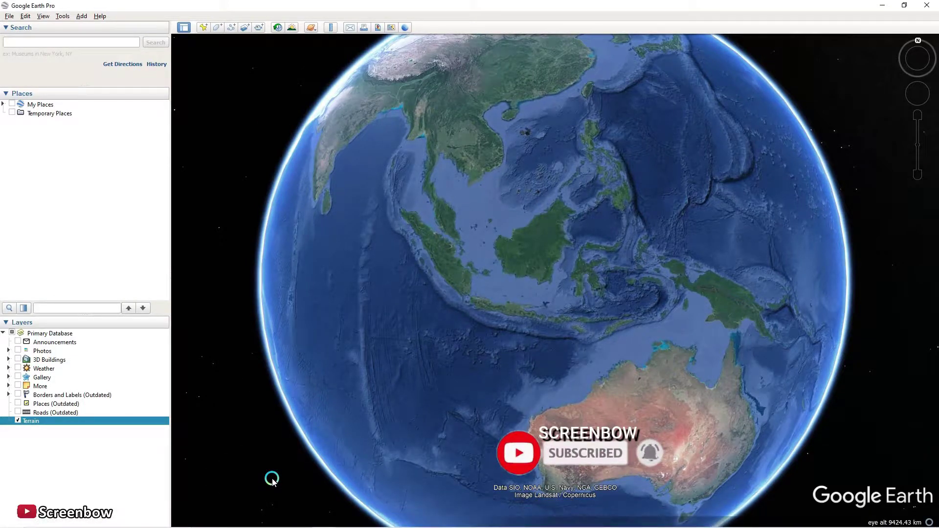
left_click(80, 16)
left_click(47, 16)
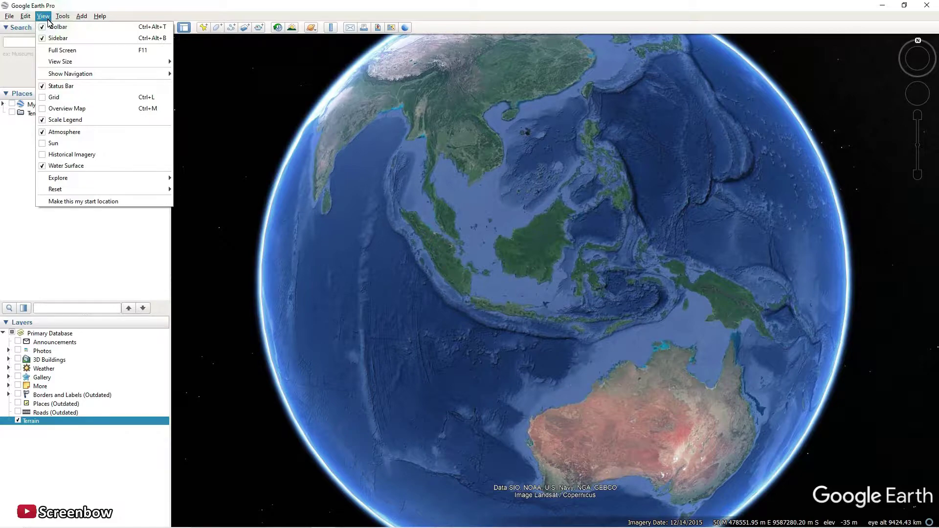
left_click(53, 75)
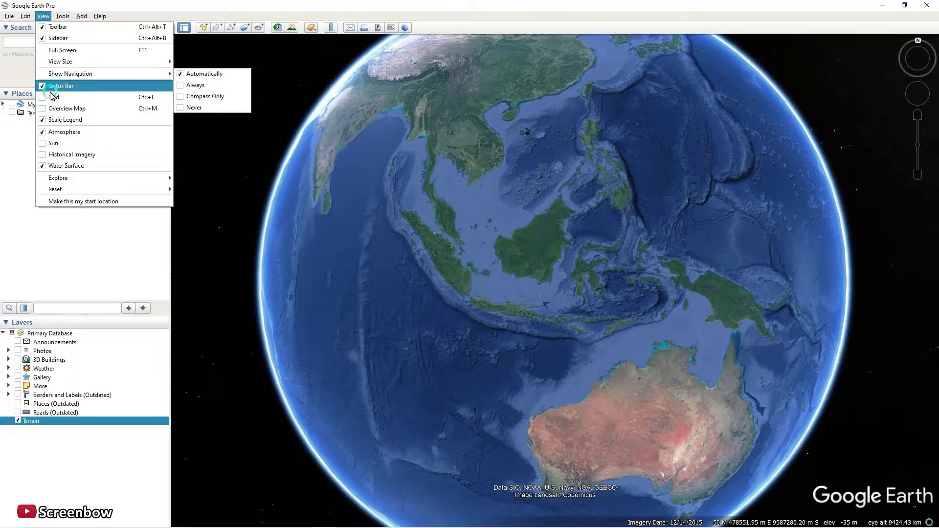
left_click(44, 96)
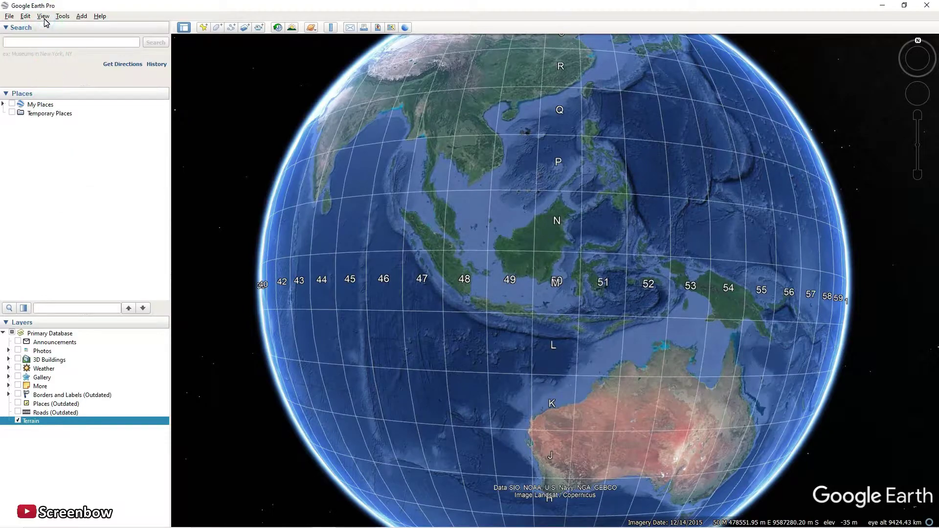
Hide the coordinate grid and show it again to compare the globe with and without it.
left_click(43, 16)
left_click(46, 96)
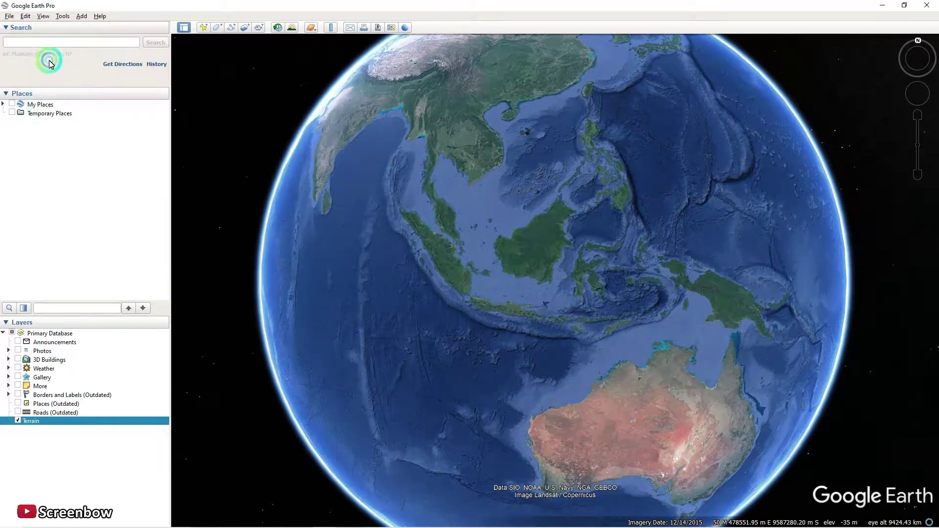
left_click(43, 16)
left_click(47, 98)
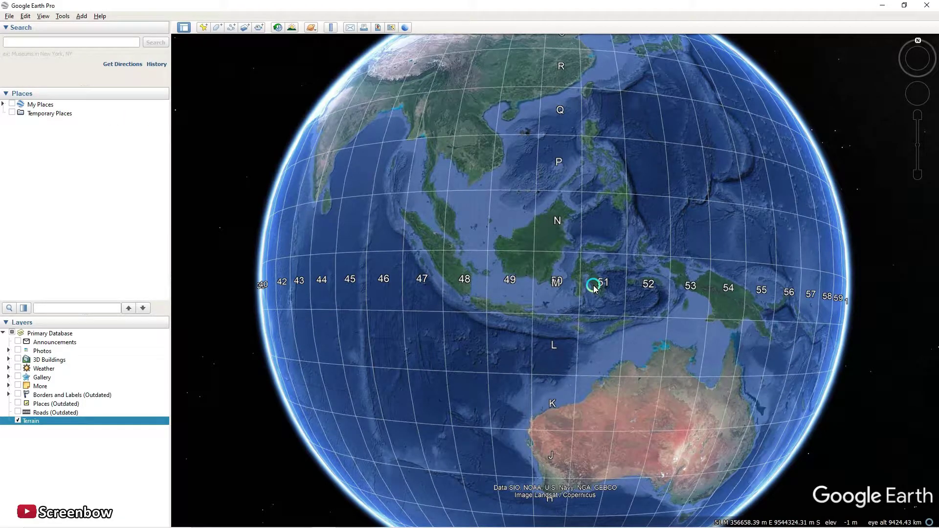
Bring Central Java into view and enable the Roads and the Borders and Labels layers.
scroll(593, 286, "up", 3)
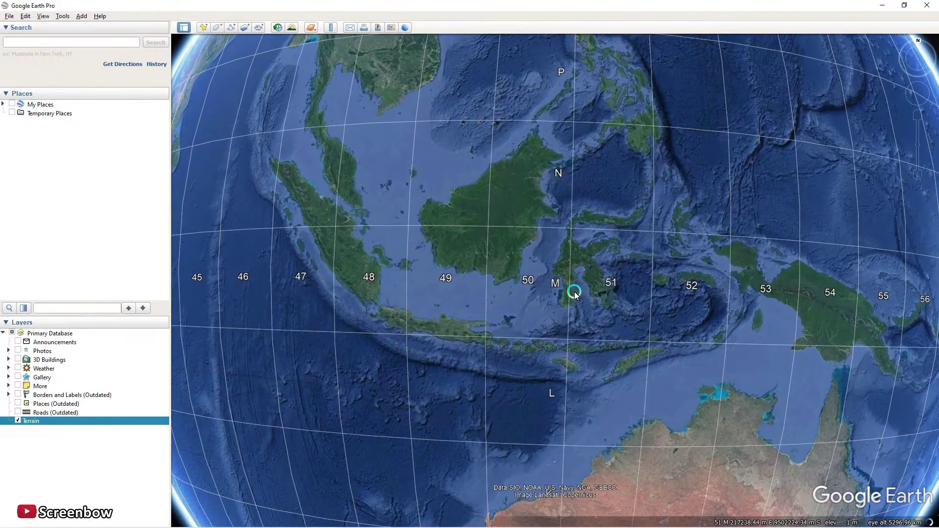
scroll(573, 291, "up", 3)
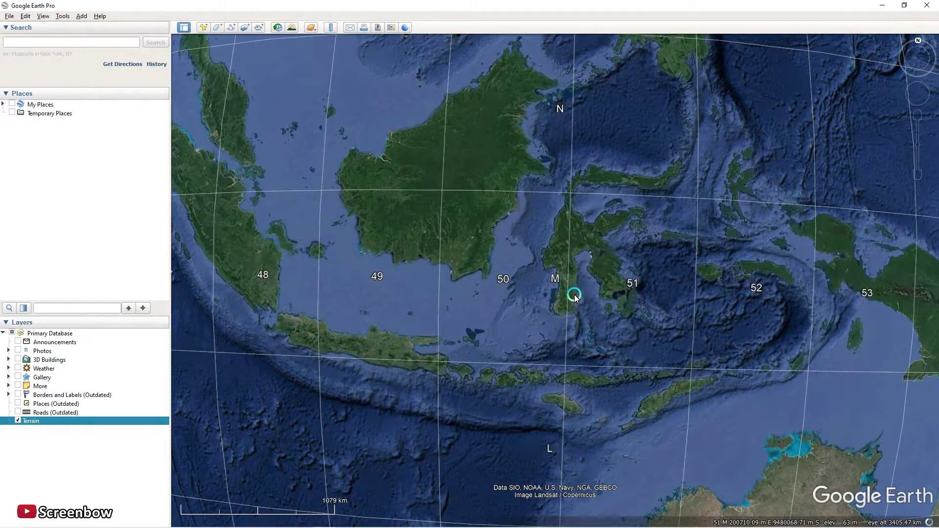
left_click_drag(574, 294, 644, 298)
scroll(529, 324, "up", 4)
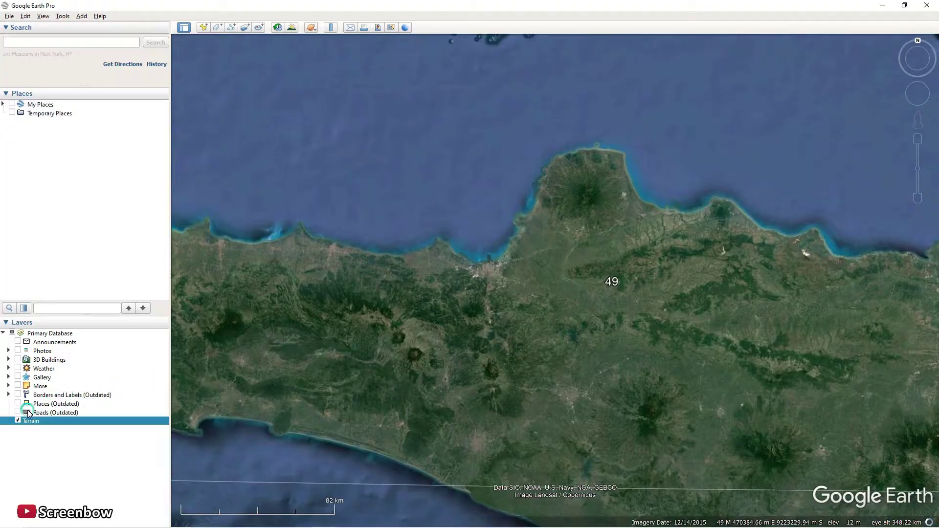
left_click(18, 412)
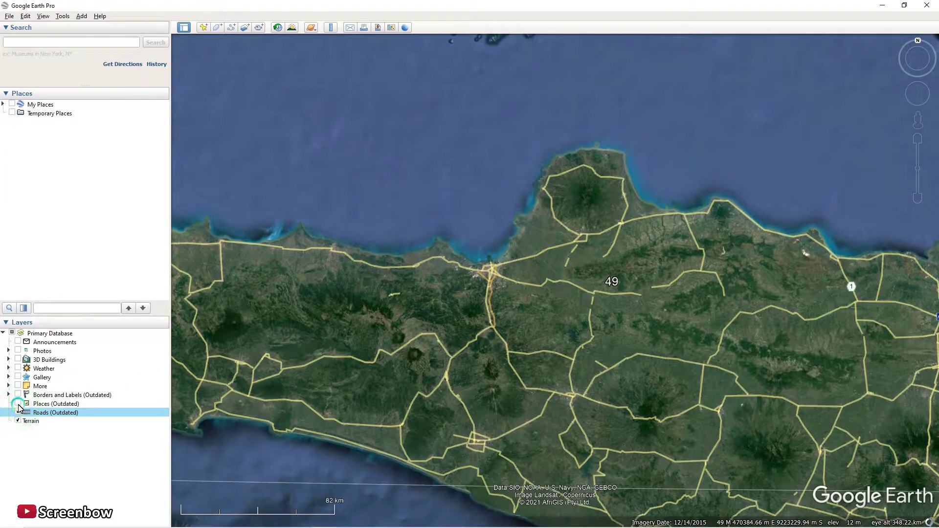
left_click(18, 395)
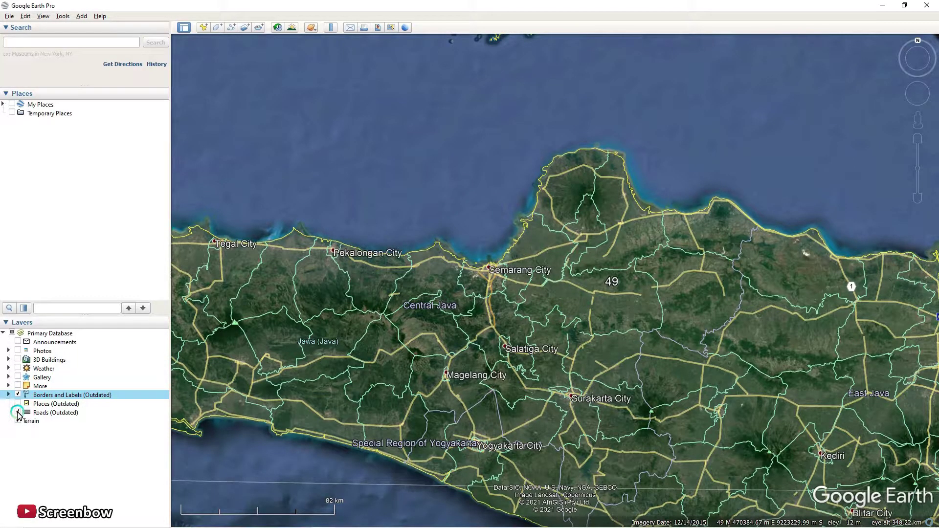
Switch the Roads layer off and on repeatedly to compare the map with and without roads.
left_click(18, 412)
left_click(18, 412)
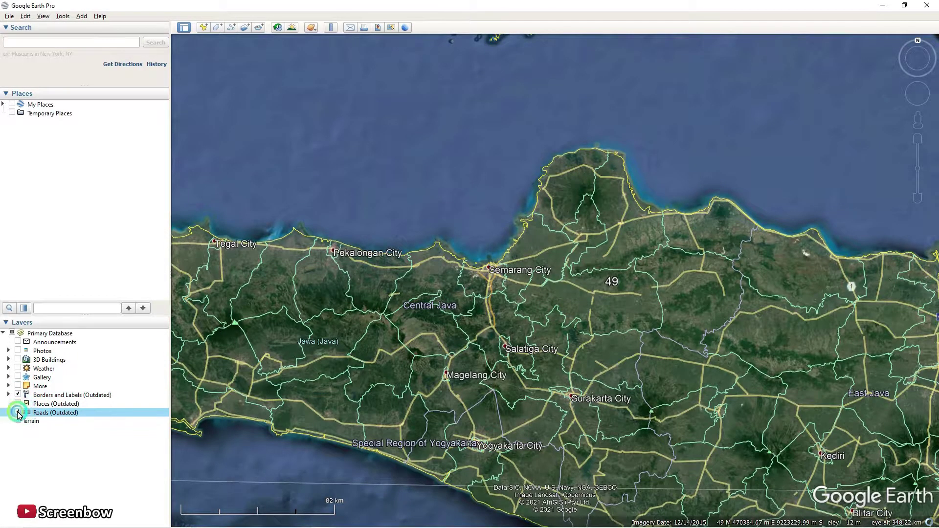
left_click(18, 413)
left_click(18, 413)
Examine the roads, borders and place labels along Java from Central Java across to Jakarta and Bekasi.
scroll(629, 272, "up", 2)
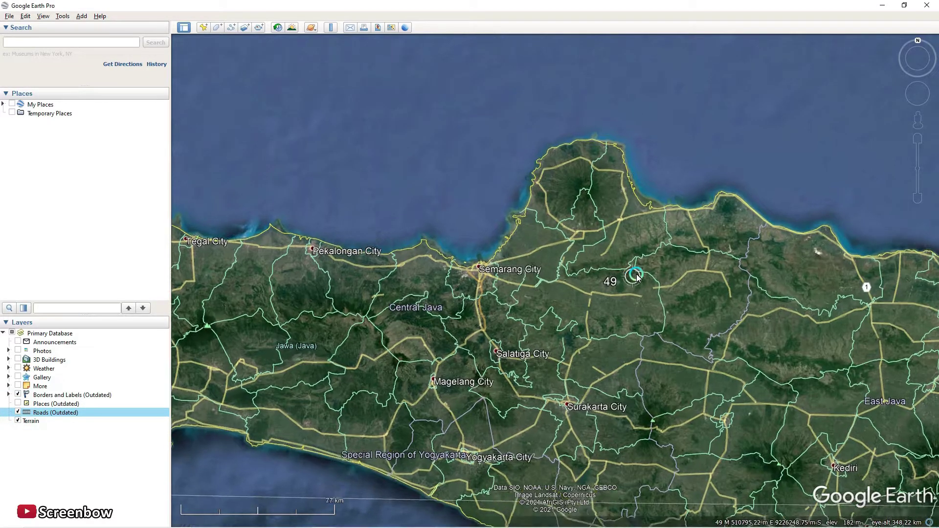
scroll(637, 276, "up", 1)
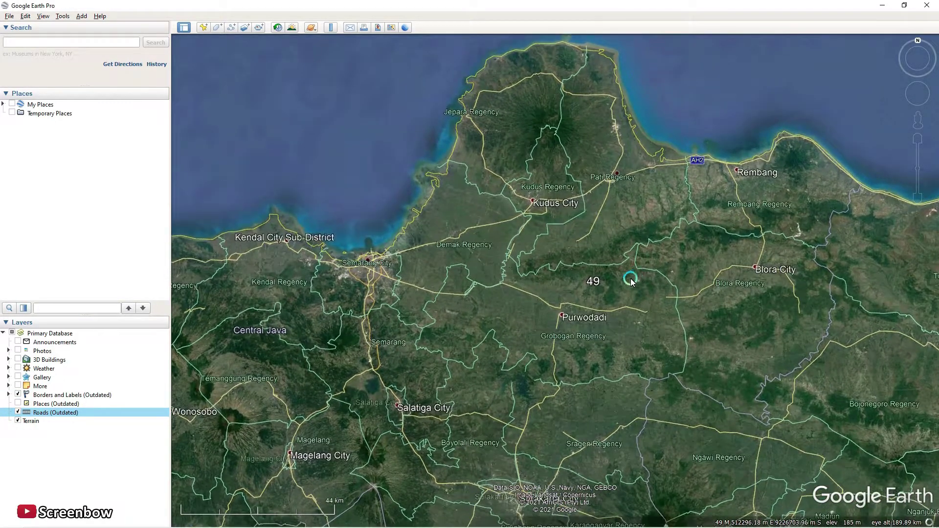
left_click_drag(622, 266, 914, 198)
left_click(341, 259)
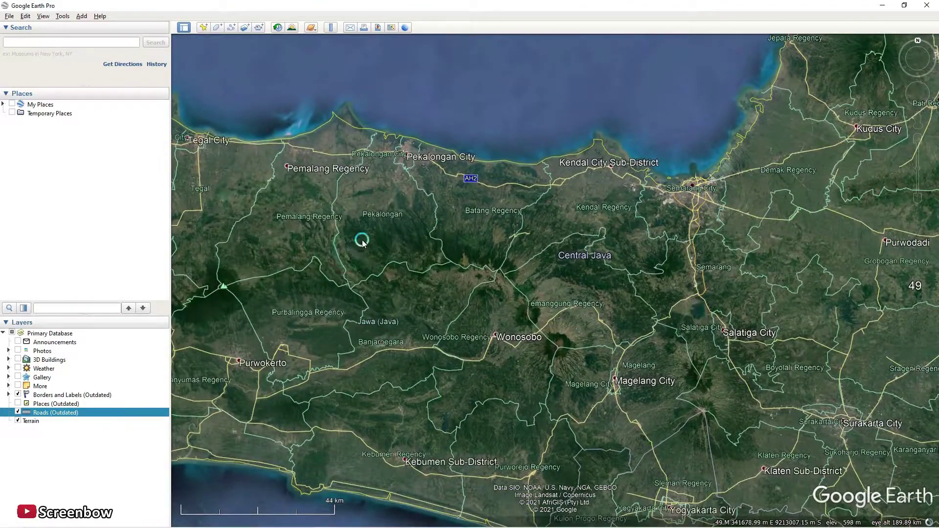
left_click_drag(362, 243, 661, 286)
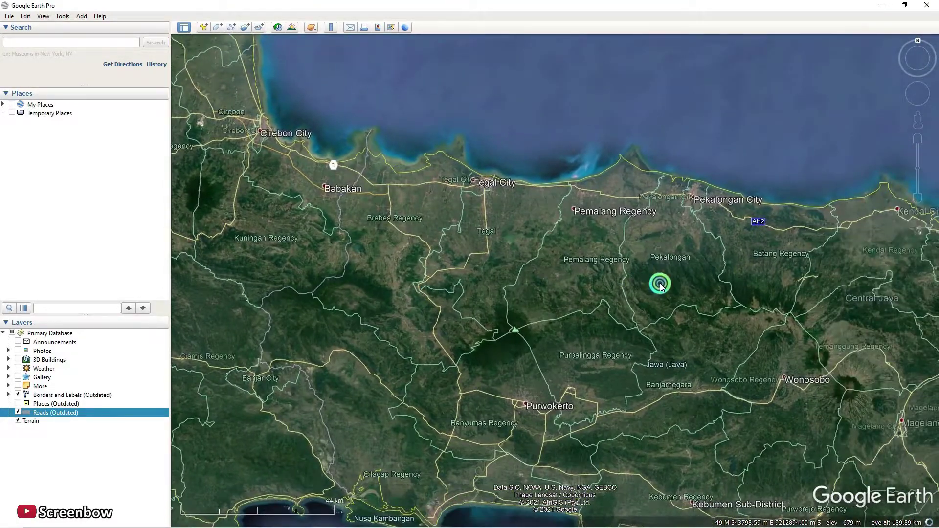
scroll(660, 286, "down", 5)
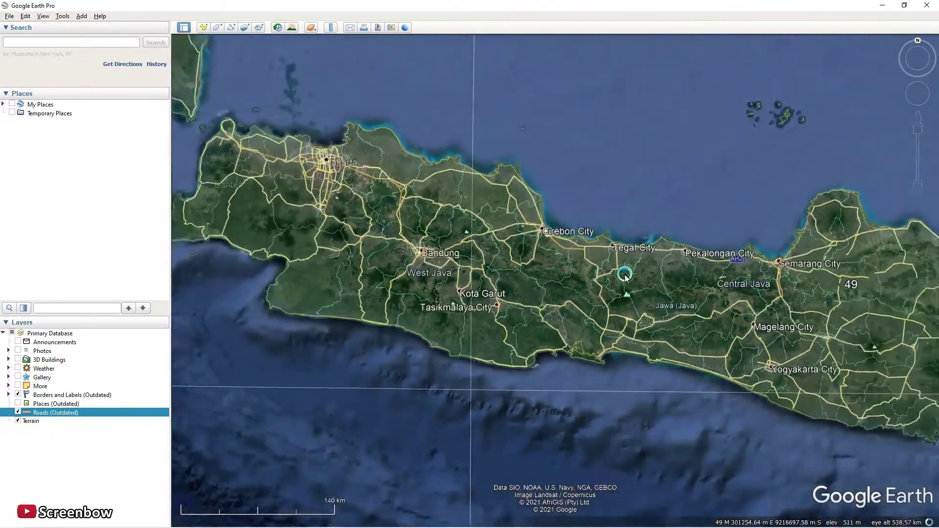
scroll(400, 202, "up", 2)
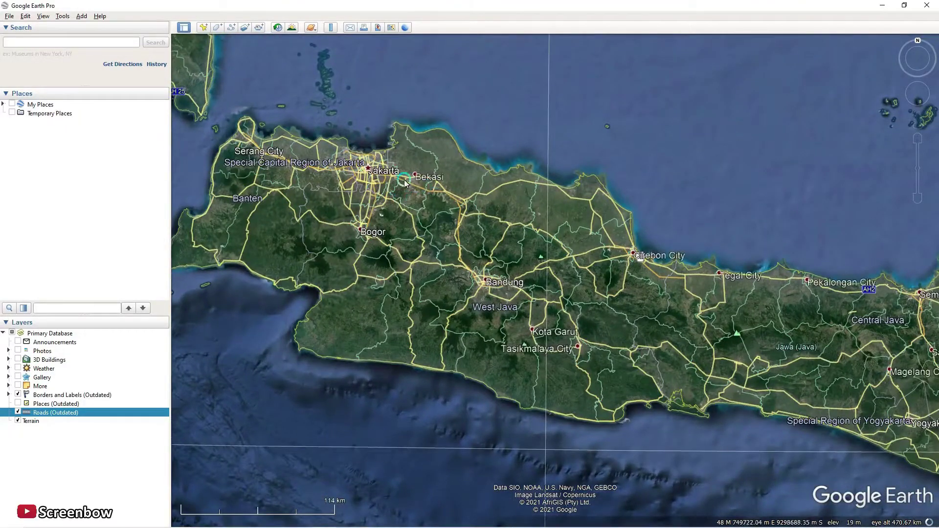
scroll(401, 178, "up", 2)
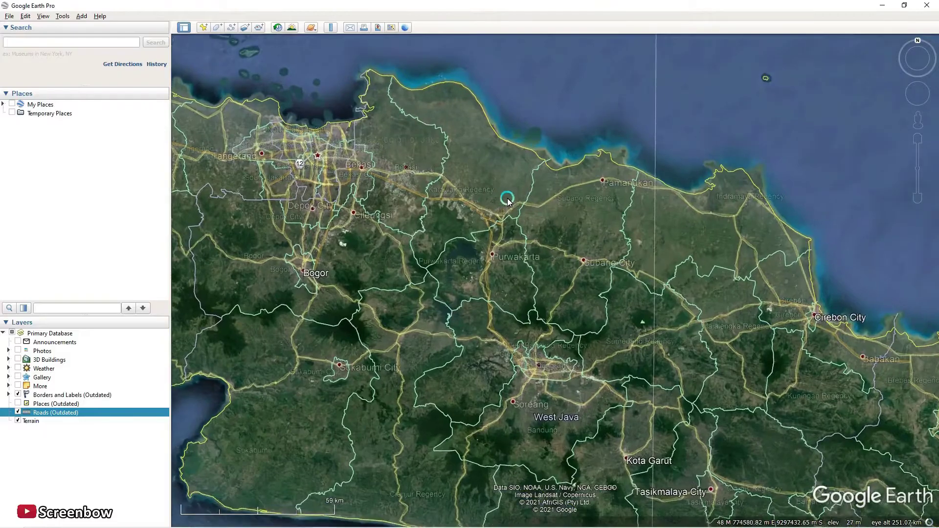
scroll(608, 210, "up", 4)
scroll(562, 229, "down", 3)
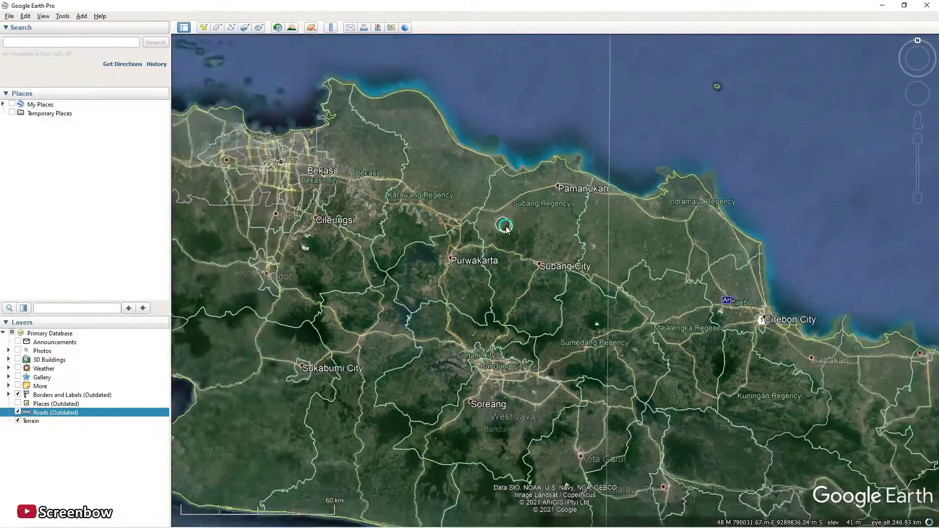
scroll(313, 176, "up", 4)
scroll(499, 101, "up", 4)
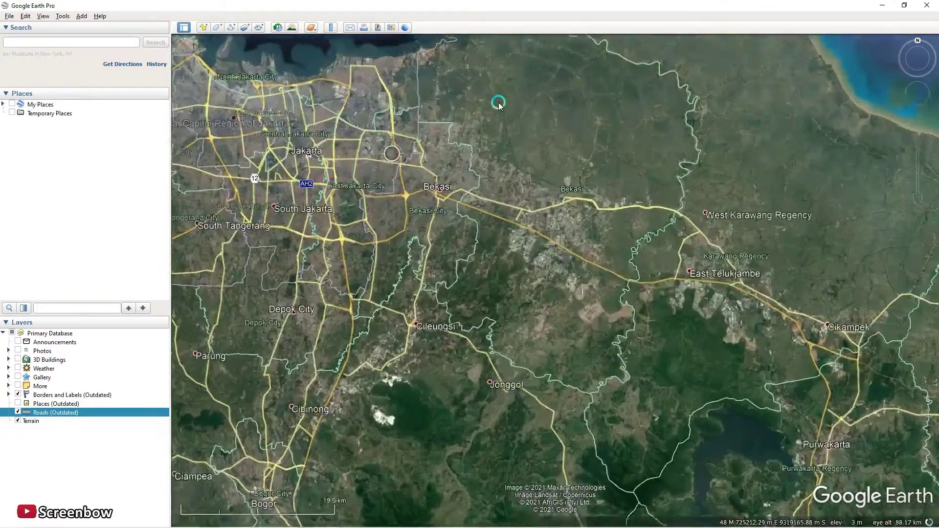
scroll(422, 251, "down", 5)
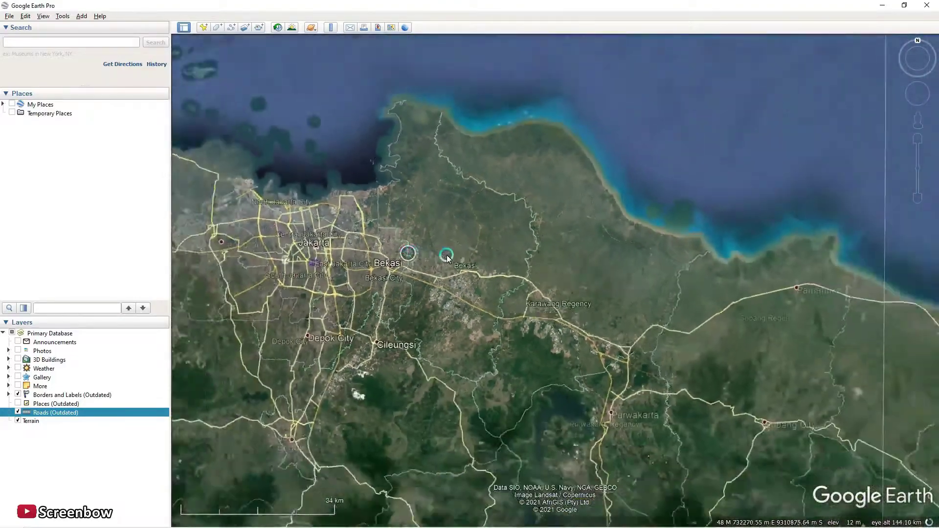
Examine the area within grid zone 49 around Blora City and Bojonegoro at closer range.
scroll(583, 313, "down", 1)
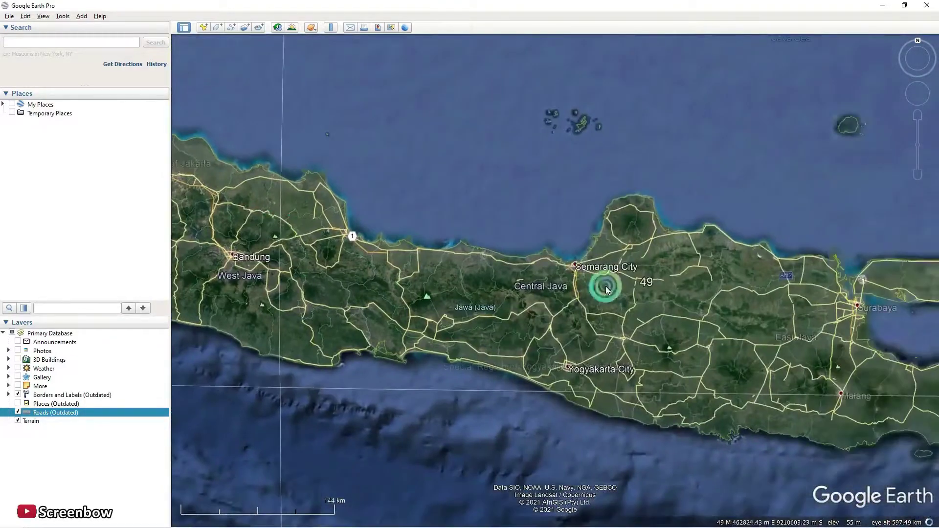
scroll(538, 282, "up", 2)
scroll(472, 274, "up", 3)
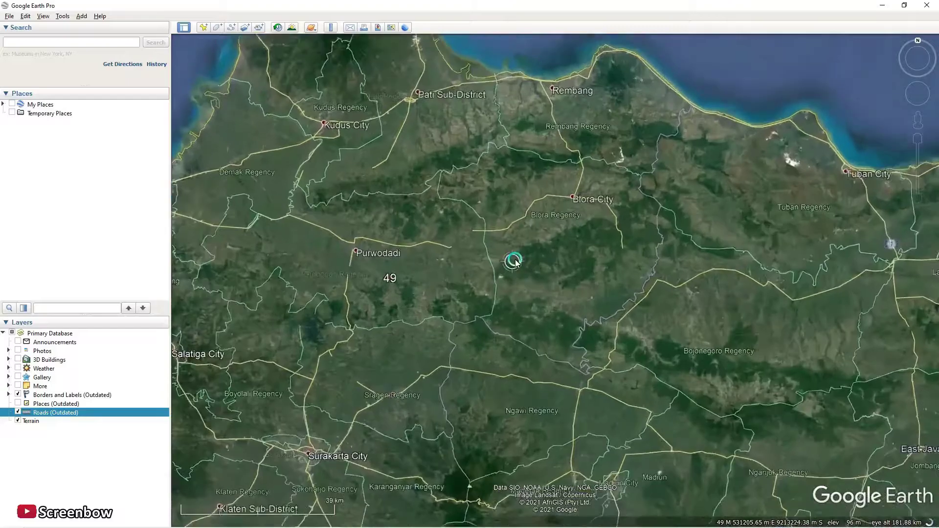
scroll(680, 245, "up", 1)
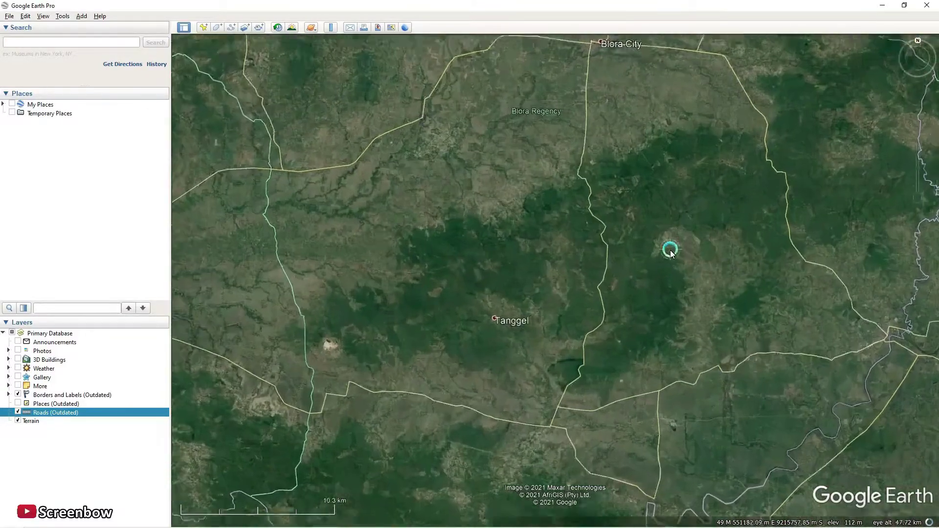
left_click_drag(669, 248, 488, 252)
scroll(494, 252, "down", 1)
scroll(523, 292, "down", 2)
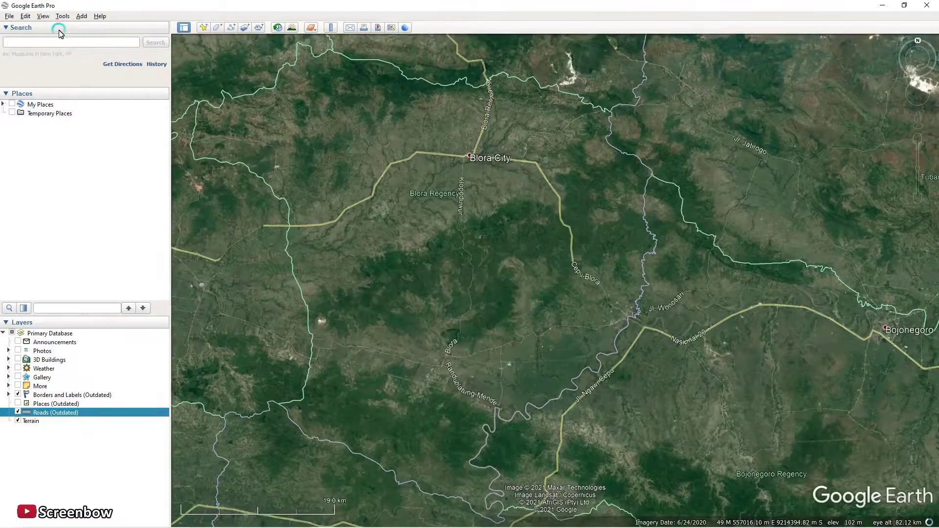
Review the coordinate format, measurement units and terrain settings in the 3D View options and accept them.
left_click(66, 16)
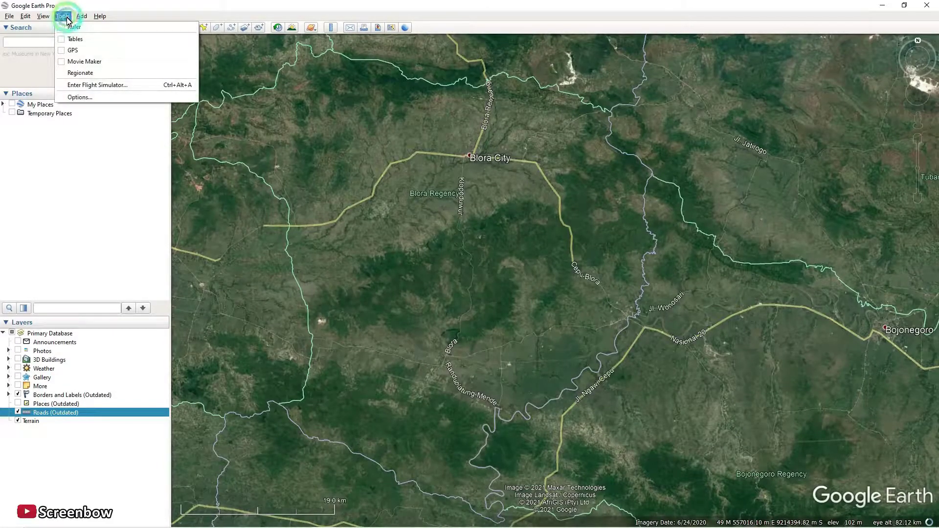
left_click(85, 96)
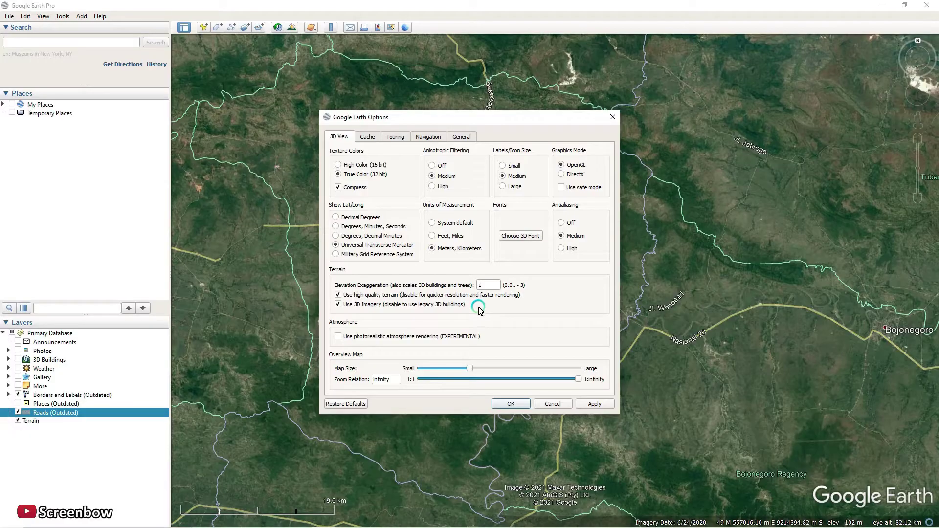
left_click(511, 405)
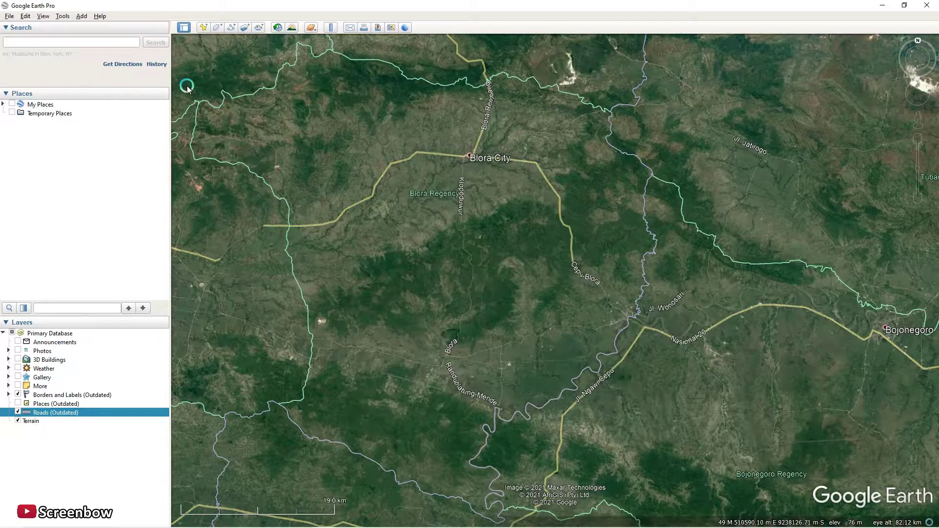
Examine the map from Blora across to Tuban Regency and the coast near Tuban City.
scroll(497, 303, "down", 5)
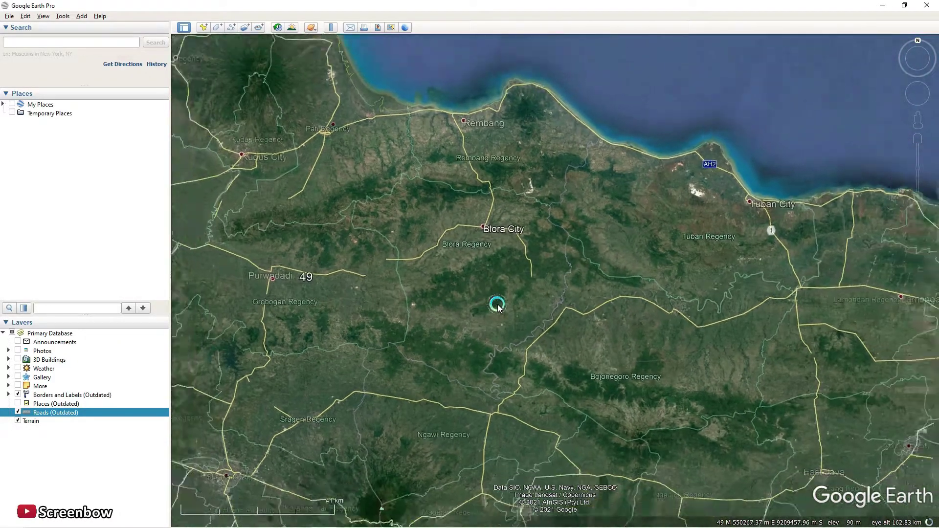
scroll(499, 300, "up", 5)
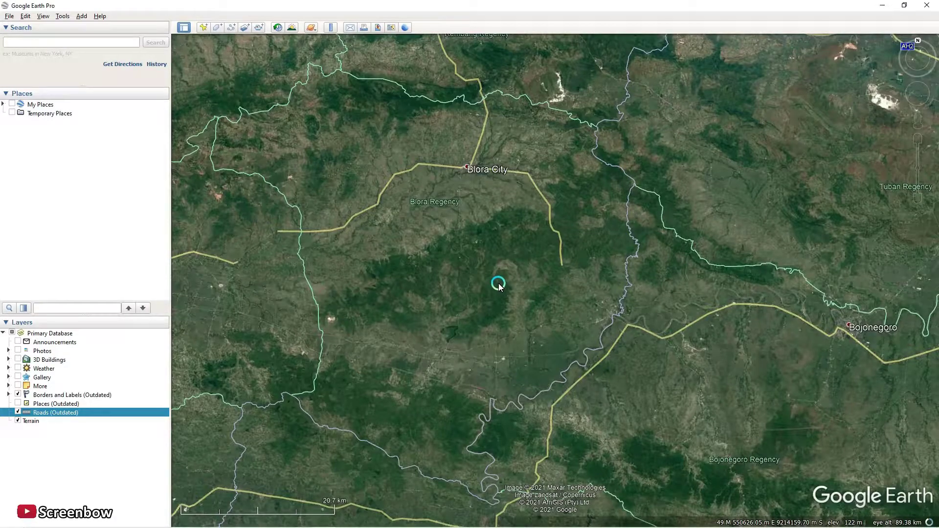
left_click_drag(537, 292, 335, 357)
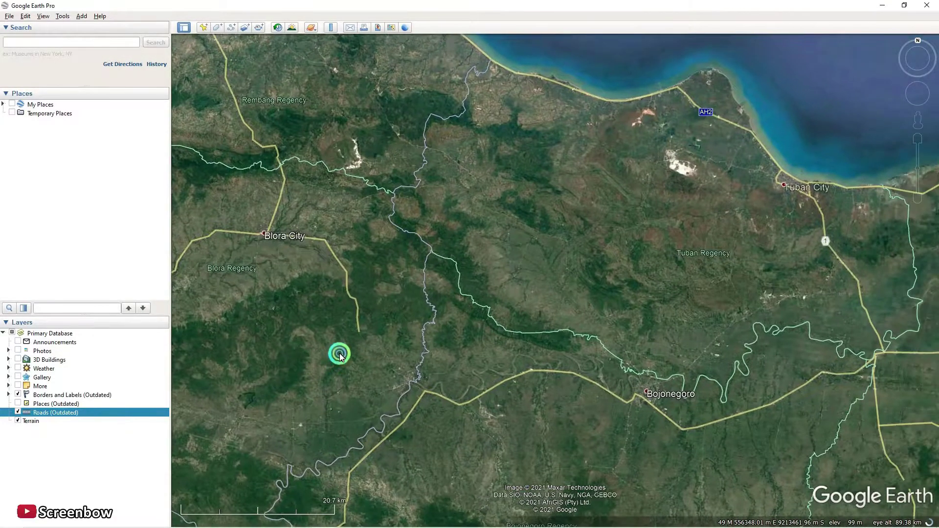
scroll(528, 277, "up", 3)
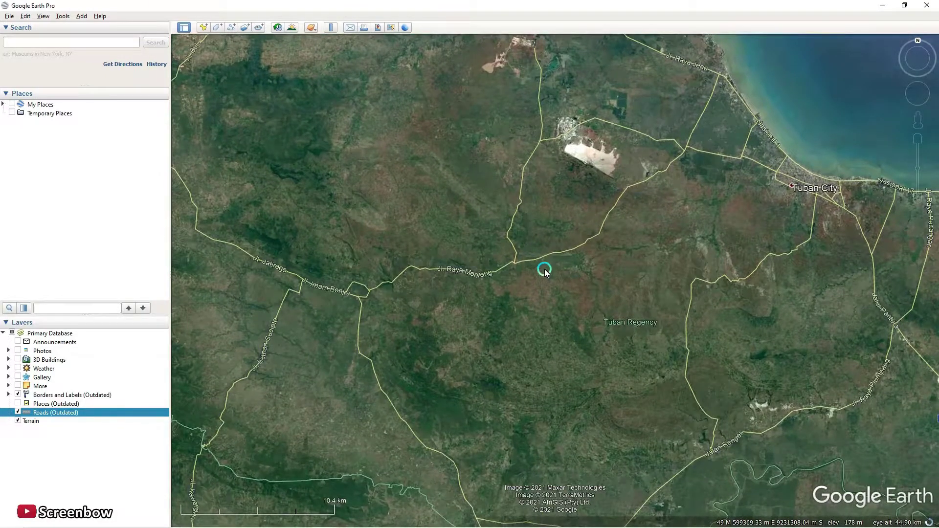
scroll(544, 269, "up", 1)
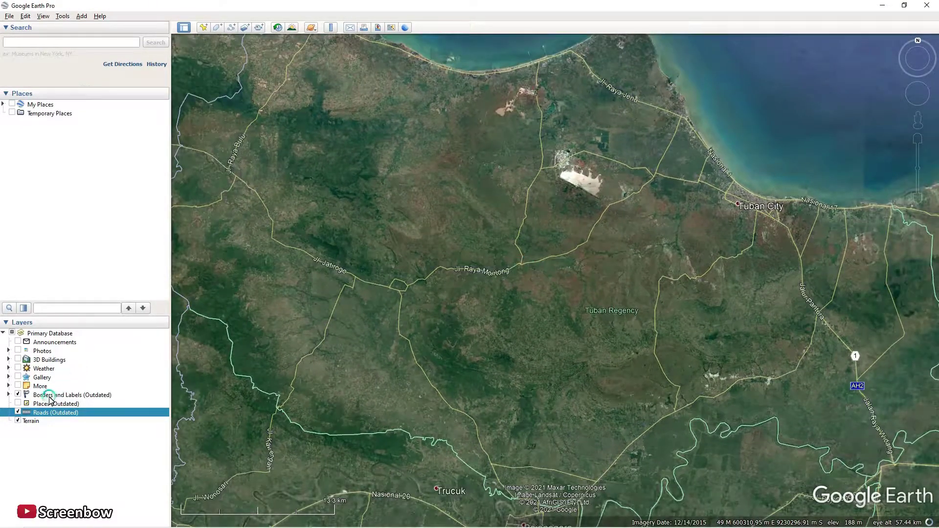
Start a new path at the coast road junction near AH2, tracing it southwest along Jl. Raya Bulu to the Blora road junction.
left_click(203, 378)
left_click_drag(467, 266, 235, 43)
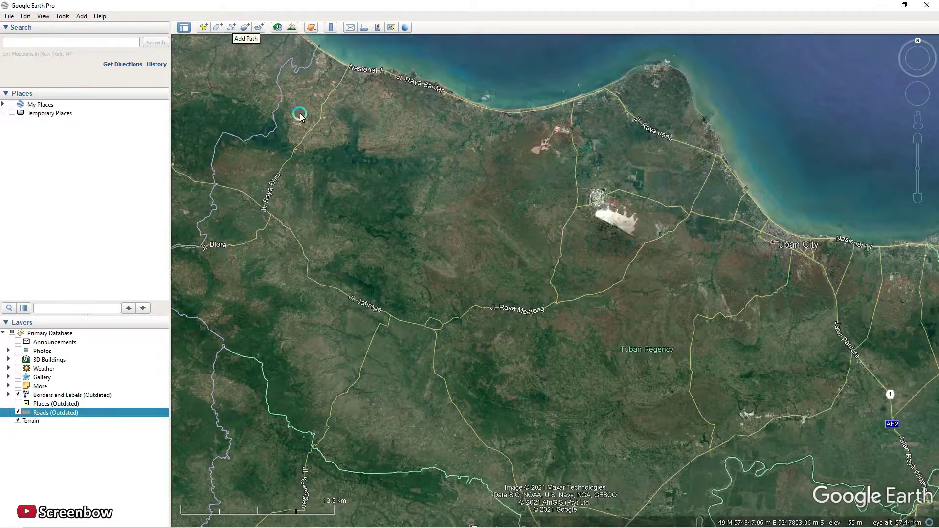
left_click_drag(300, 109, 398, 237)
left_click(232, 28)
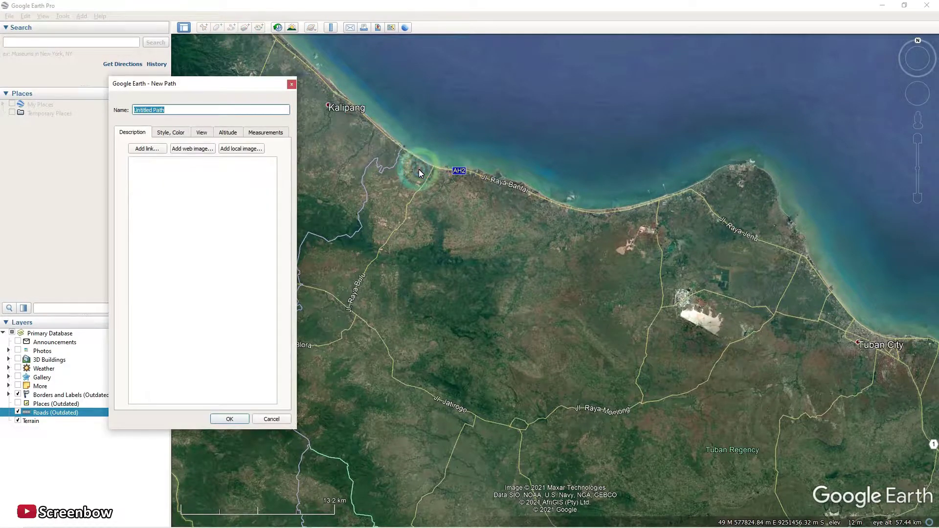
left_click(433, 167)
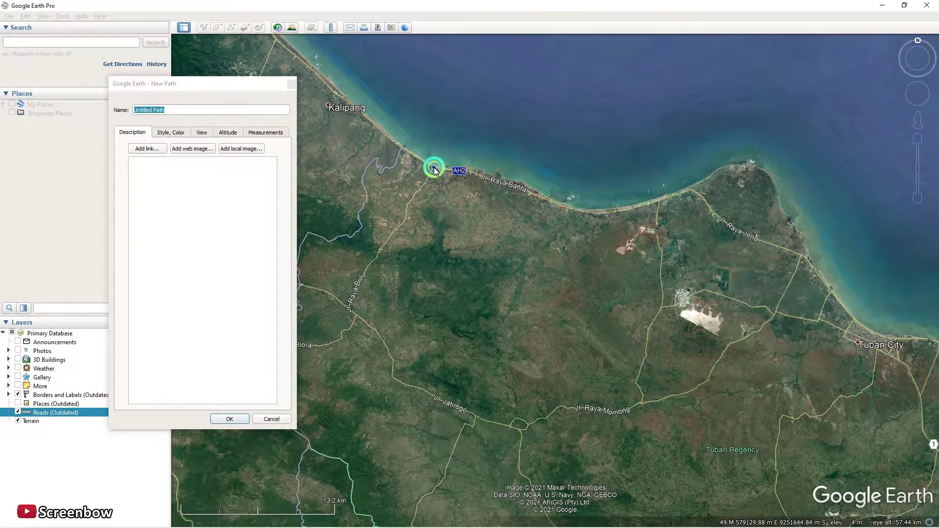
left_click(405, 209)
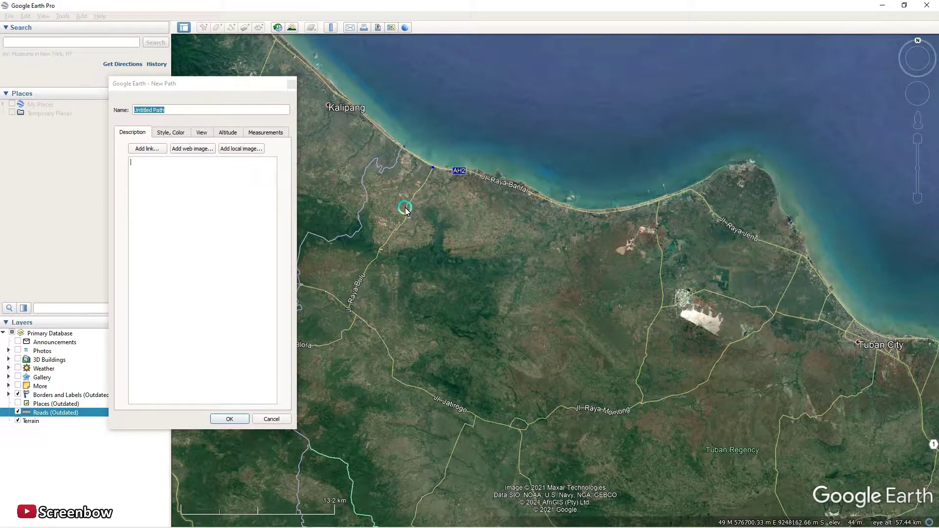
left_click(375, 259)
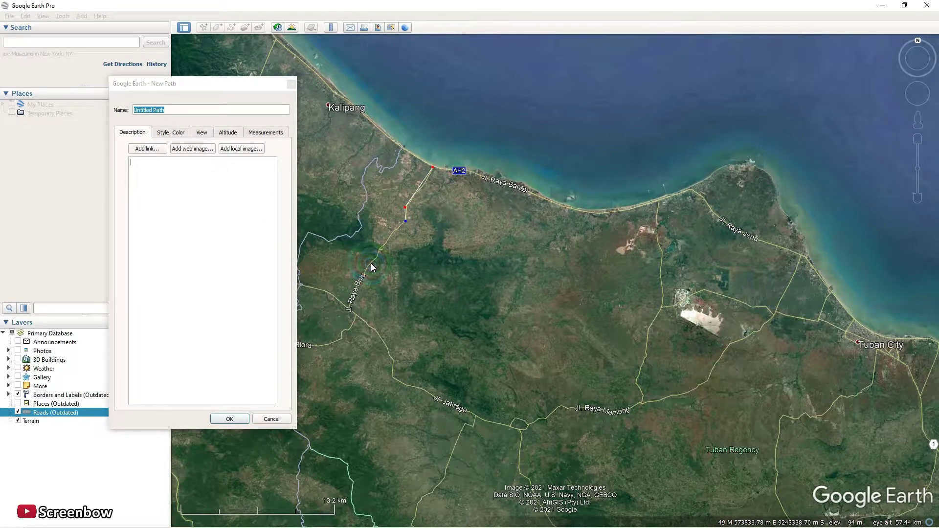
left_click(353, 302)
Extend the path southeast from the Blora road junction to the bend where Jl. Jatirogo begins.
left_click(390, 359)
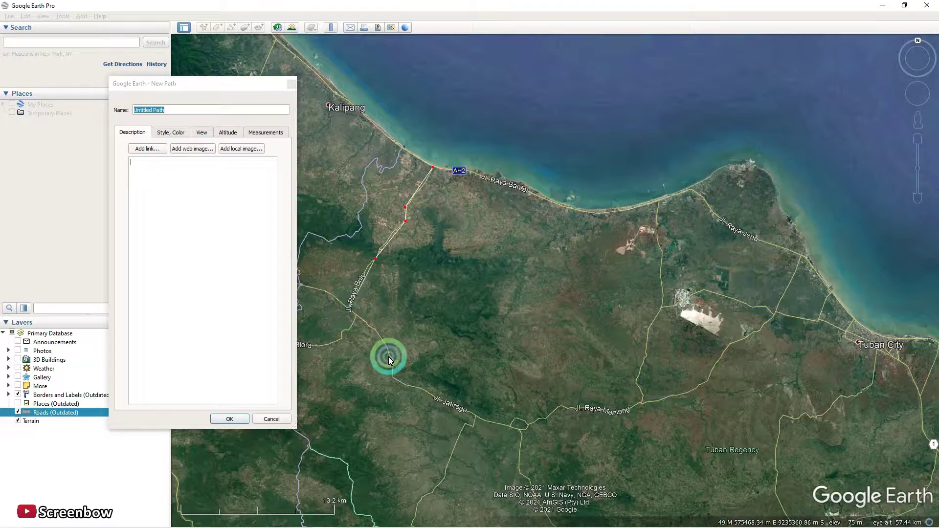
left_click(399, 375)
left_click(393, 379)
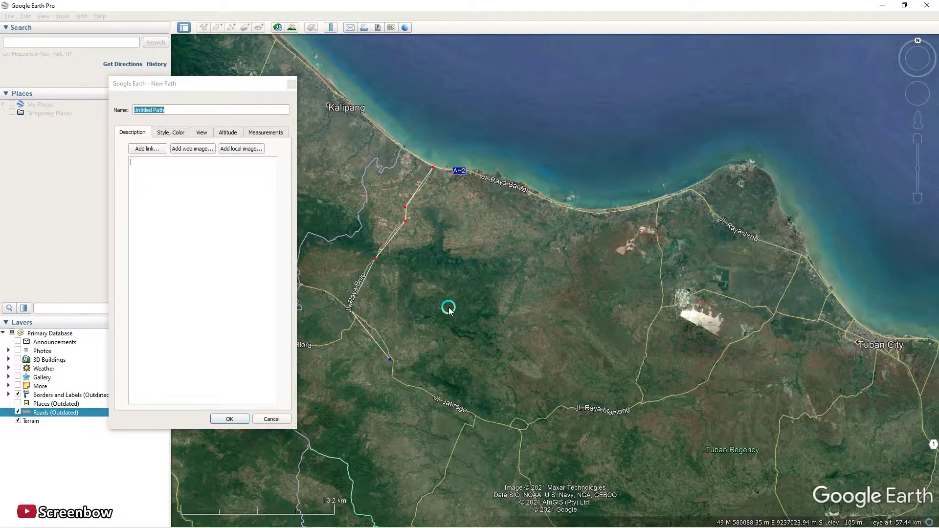
scroll(388, 379, "up", 3)
left_click_drag(390, 351, 373, 308)
left_click(394, 354)
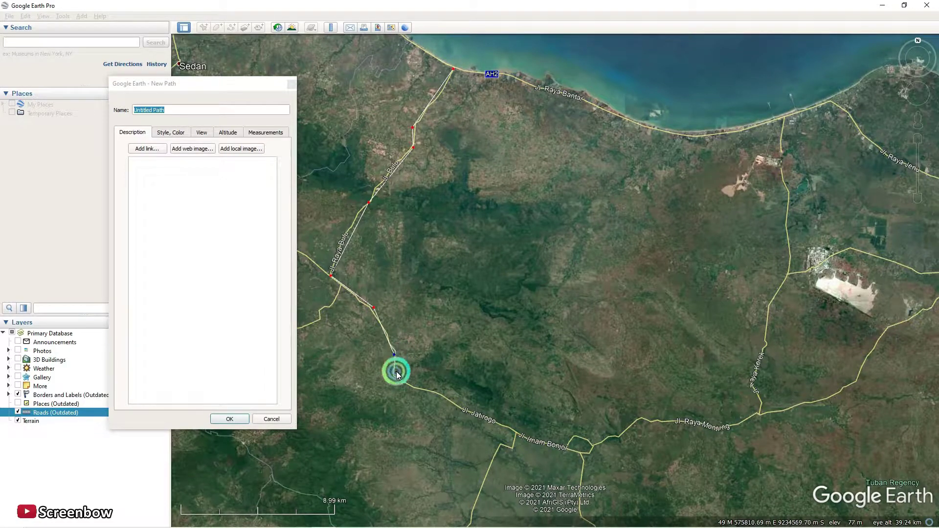
left_click(395, 378)
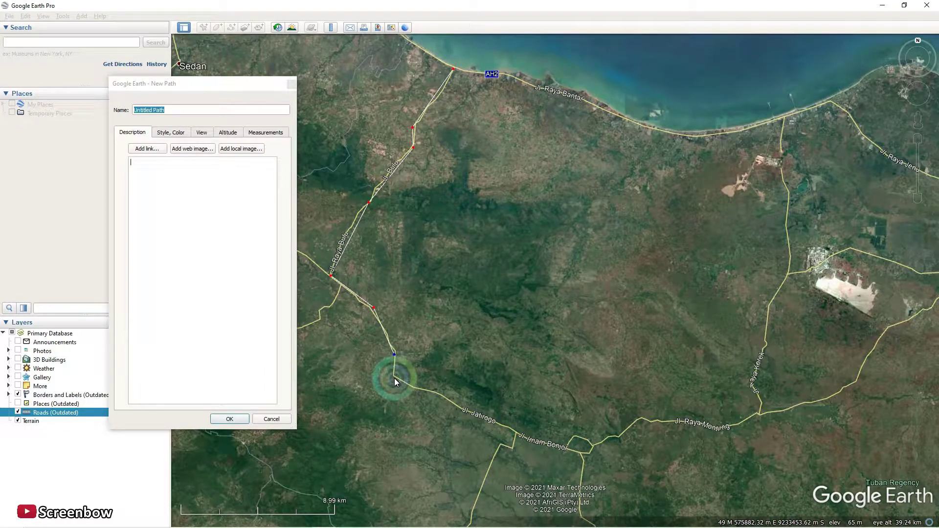
Extend the path east along Jl. Jatirogo and Jl. Raya Montong to the junction with Jl. Raya Kerek.
left_click(585, 455)
left_click(642, 419)
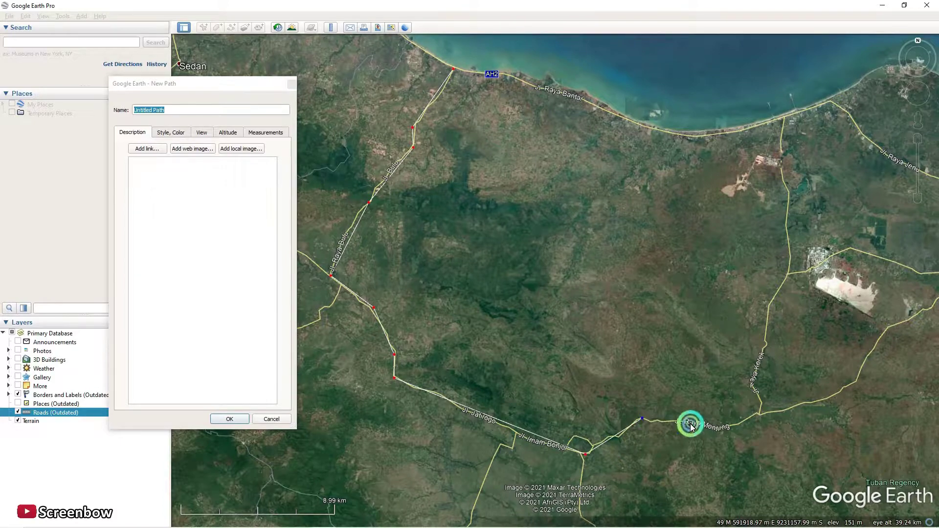
left_click(758, 415)
Trace the path north along Jl. Raya Kerek, west of the white quarry, up to the coast road.
left_click(755, 386)
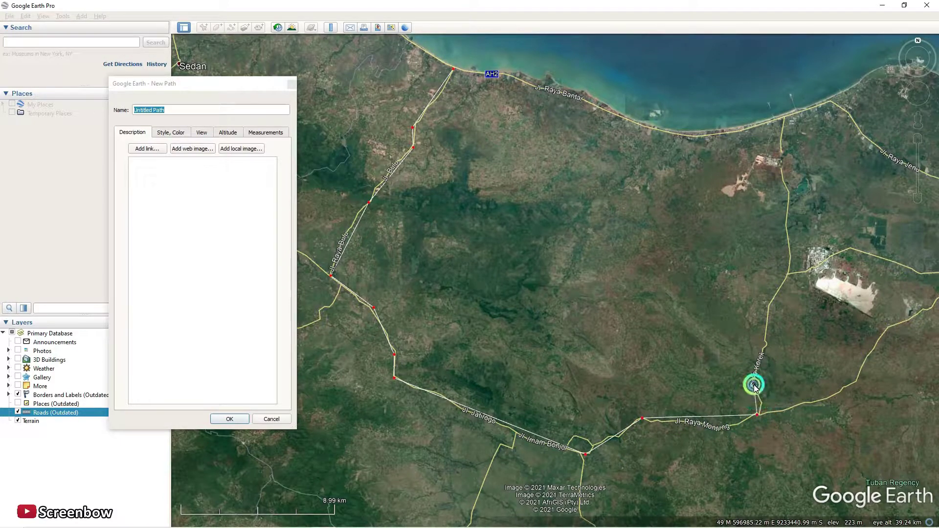
left_click(789, 274)
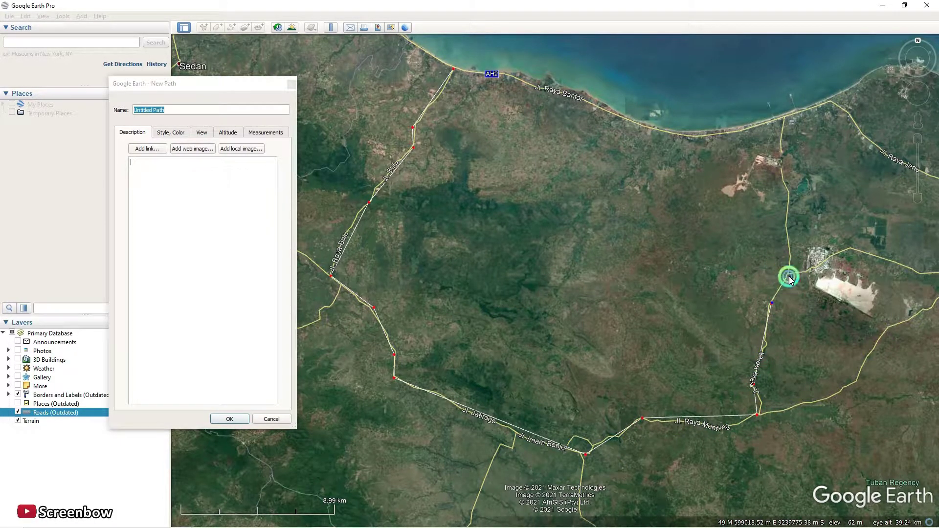
left_click(786, 225)
left_click(791, 192)
left_click(780, 155)
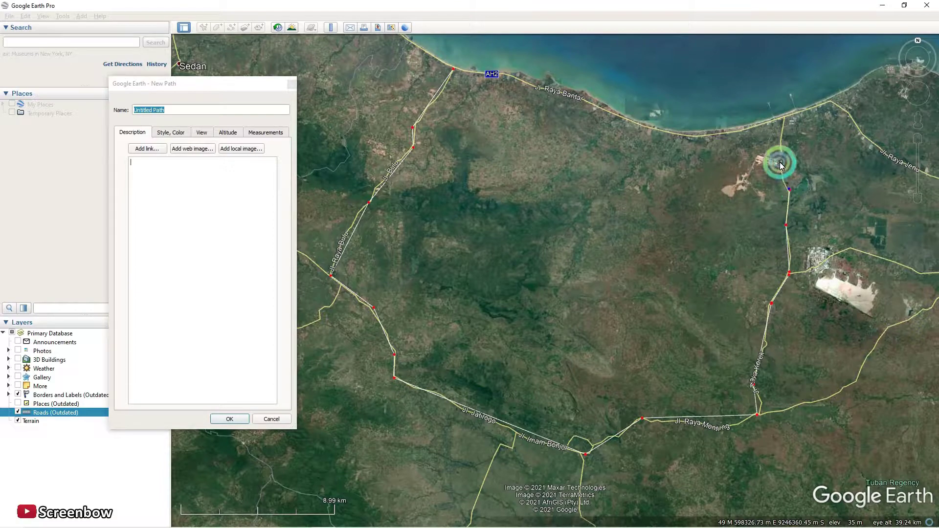
left_click(781, 121)
Trace the path west along the coast road and Jl. Raya Bantar toward its starting point near AH2.
left_click(699, 137)
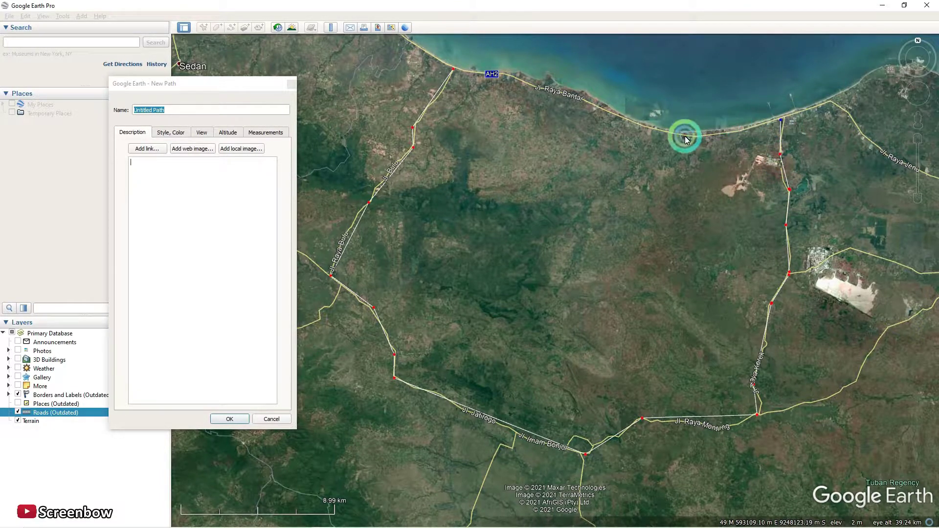
left_click(620, 121)
left_click(553, 93)
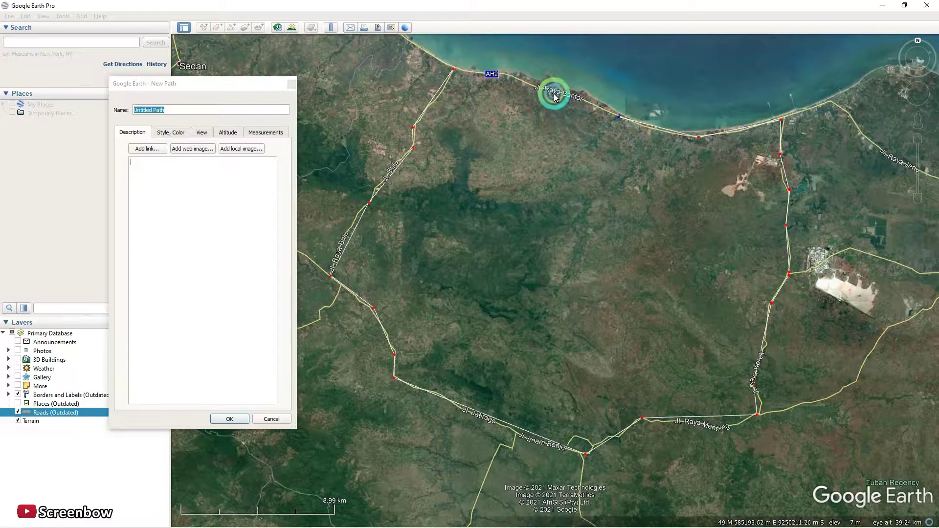
left_click(520, 85)
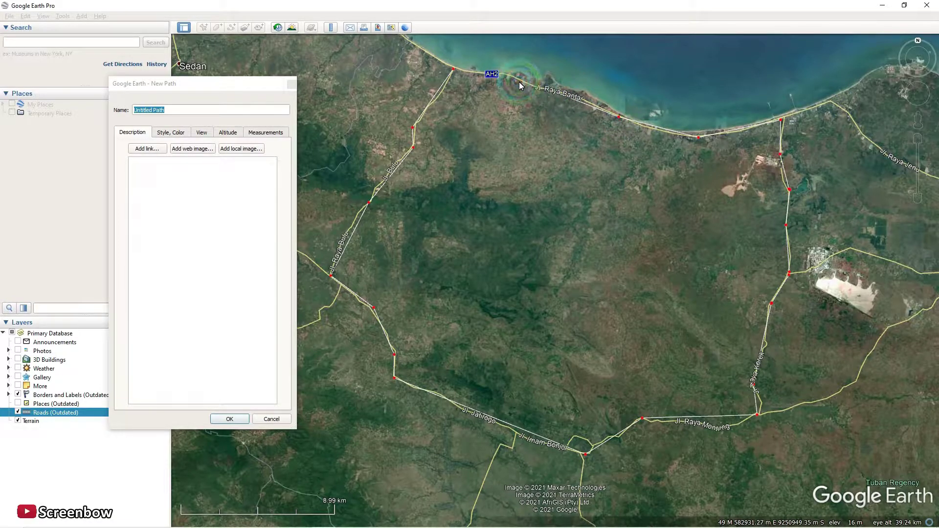
scroll(511, 76, "up", 3)
scroll(498, 88, "up", 2)
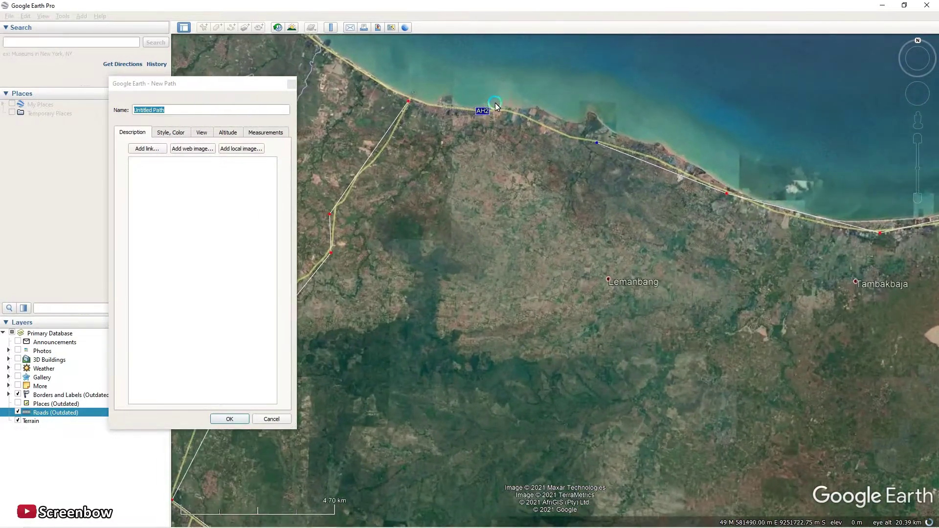
left_click(433, 105)
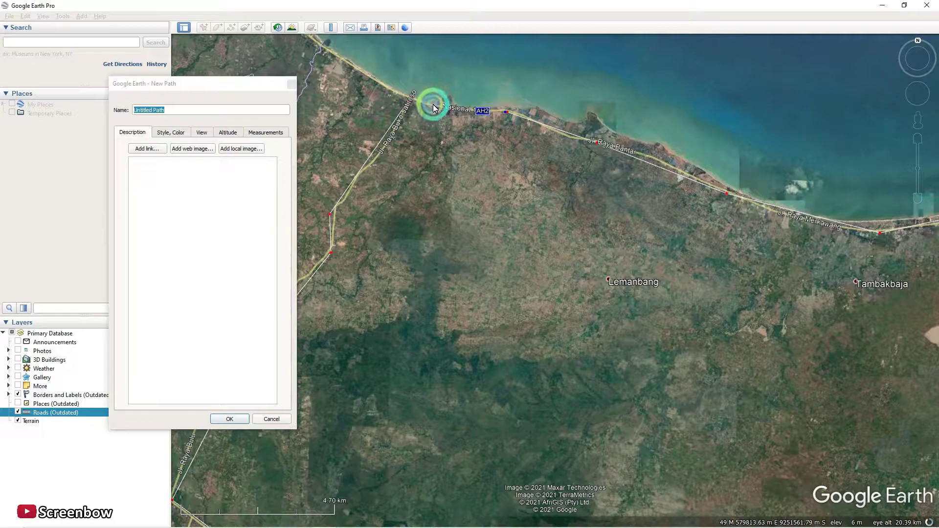
left_click(408, 98)
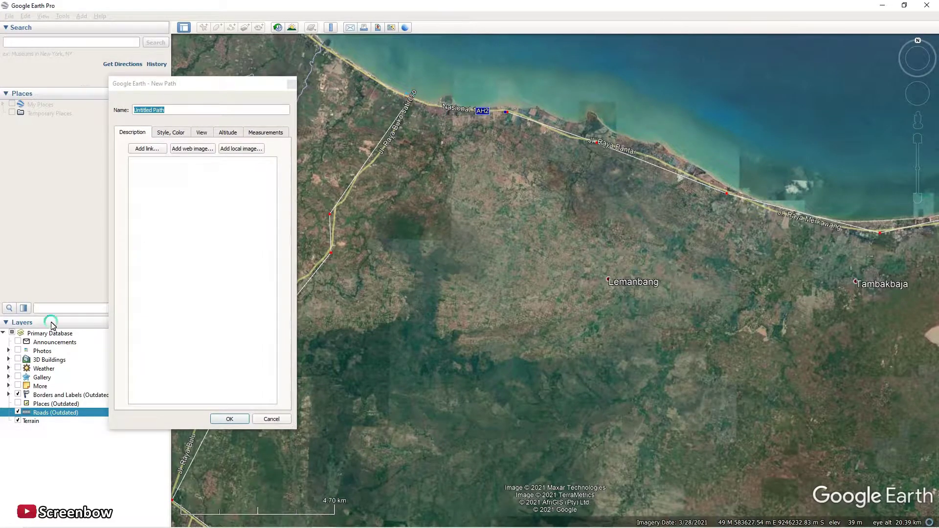
Hide the Roads layer and add the last coastal points, closing the path at its starting point.
left_click(17, 413)
scroll(415, 98, "up", 3)
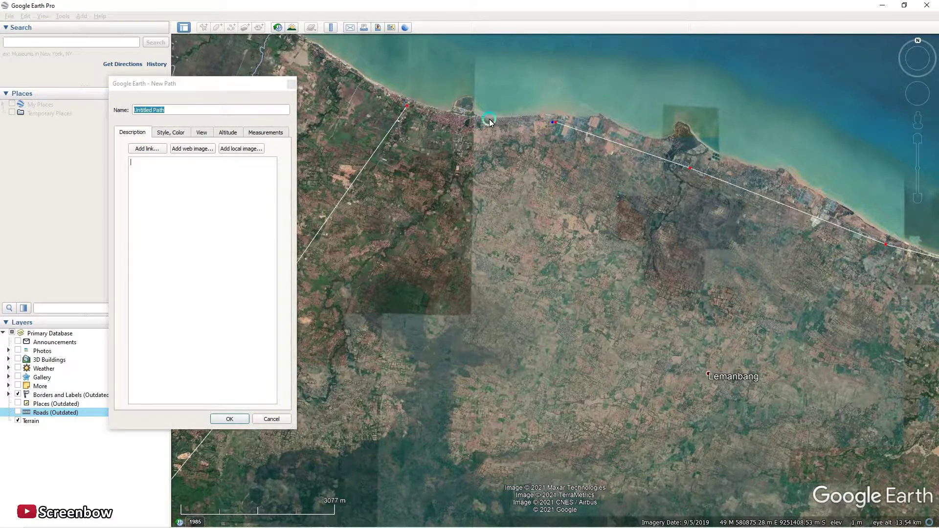
scroll(549, 124, "up", 3)
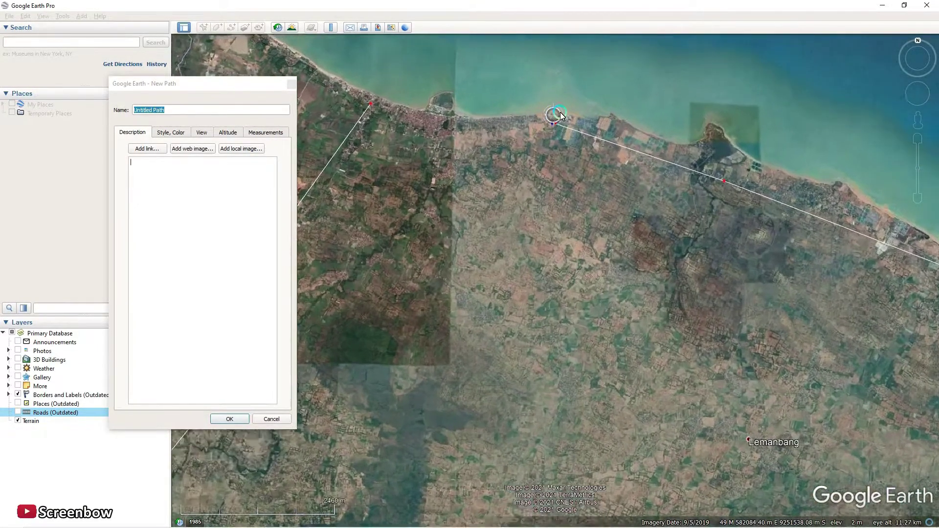
left_click(363, 135)
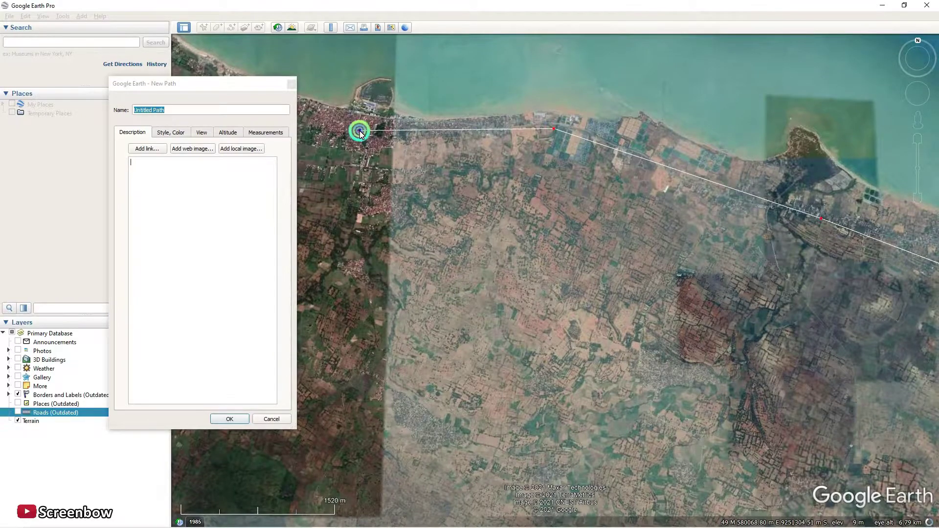
scroll(620, 194, "down", 3)
scroll(431, 144, "up", 2)
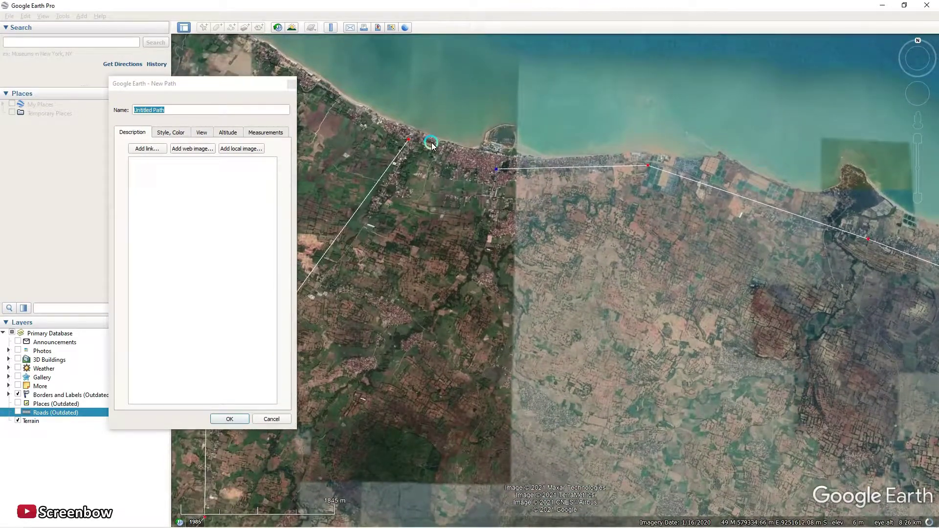
left_click(431, 144)
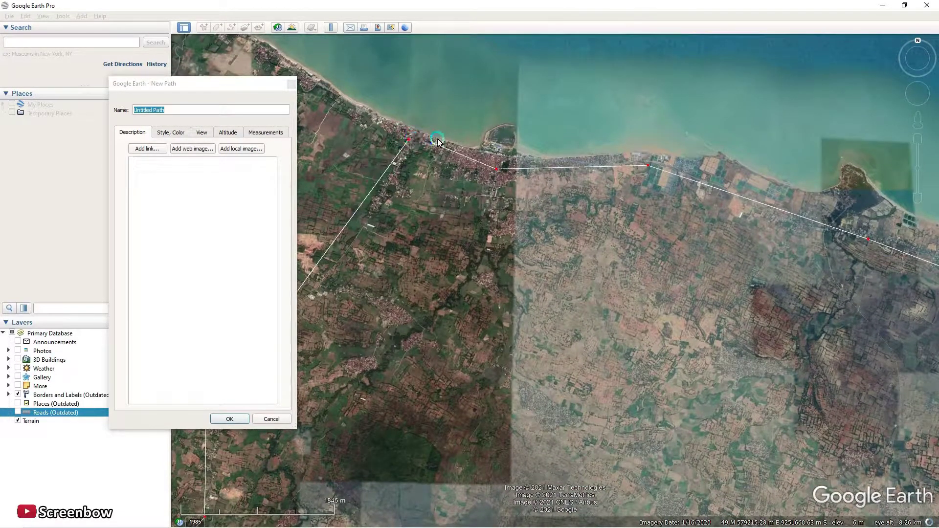
left_click_drag(433, 146, 409, 140)
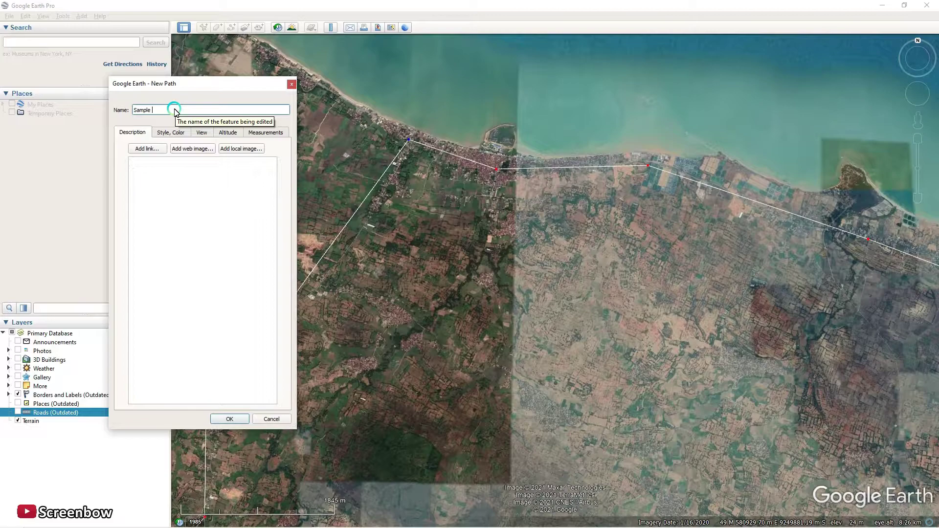
Name the path Sample A and set its line color to red (#ff0000).
left_click(176, 111)
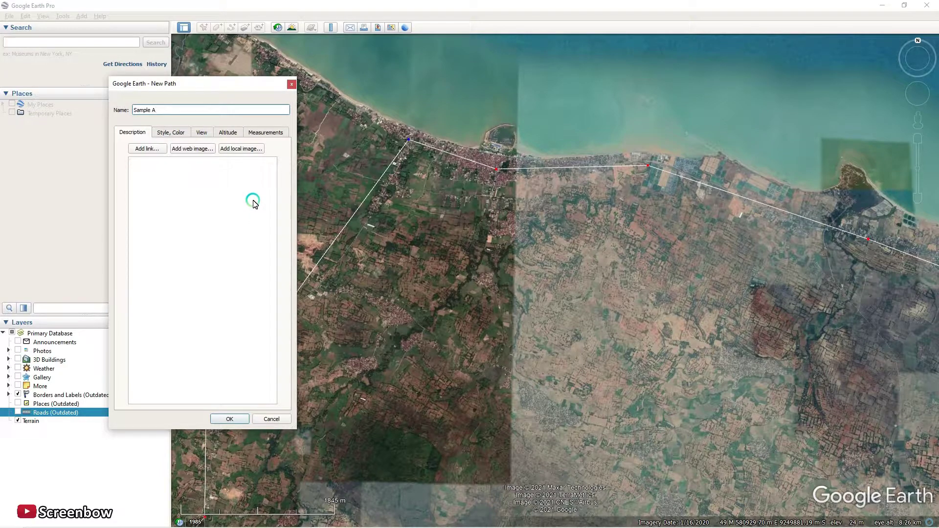
left_click(179, 133)
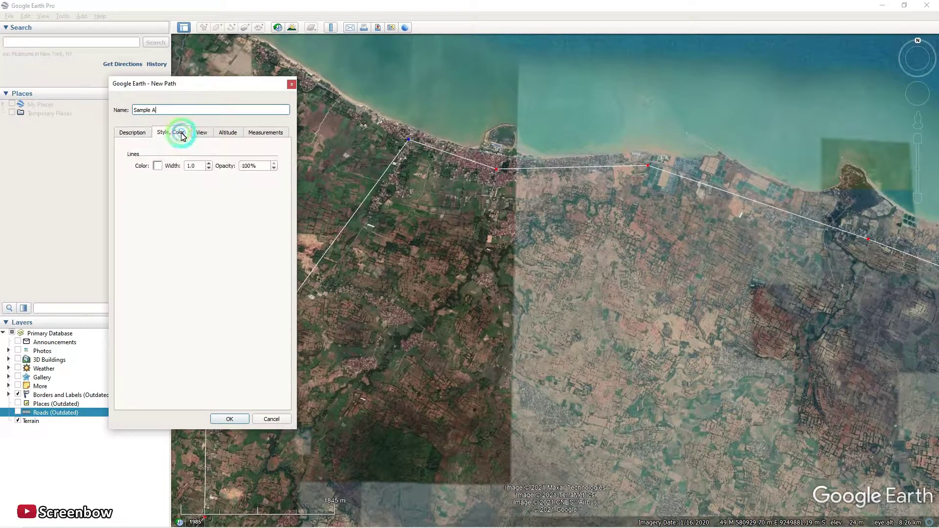
left_click(158, 166)
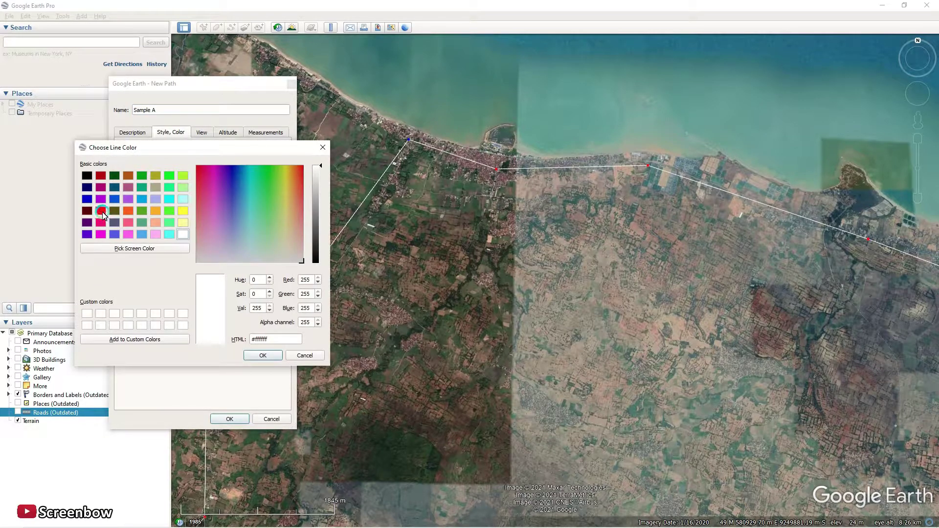
left_click(101, 211)
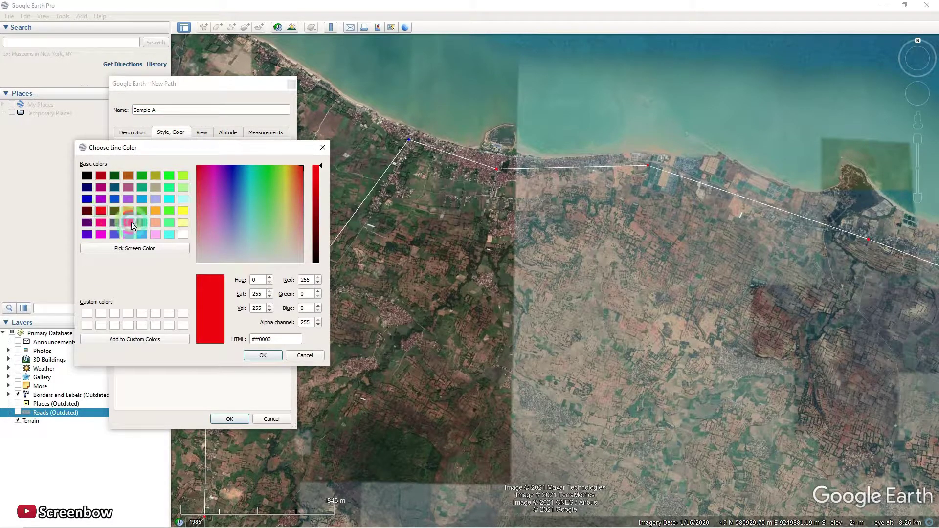
left_click(261, 356)
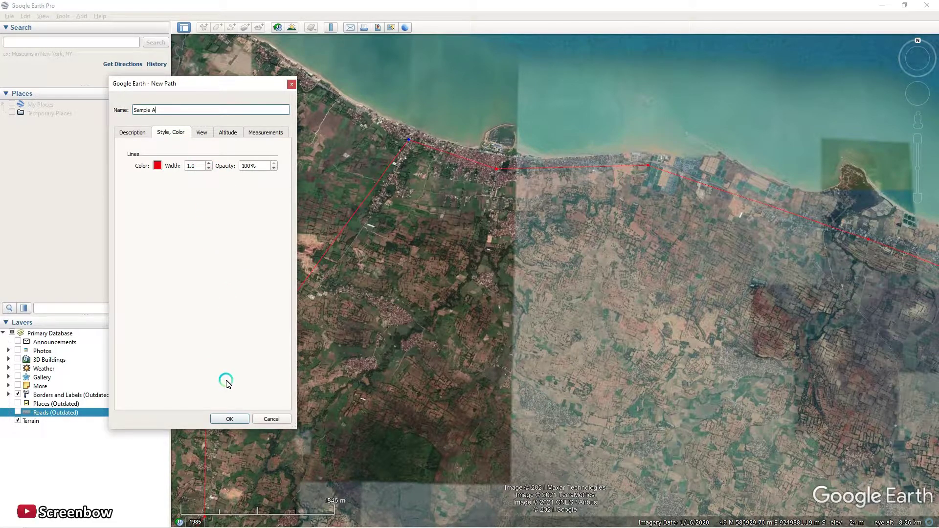
Set the Sample A line width to 3 and save the path.
double_click(198, 166)
type("3")
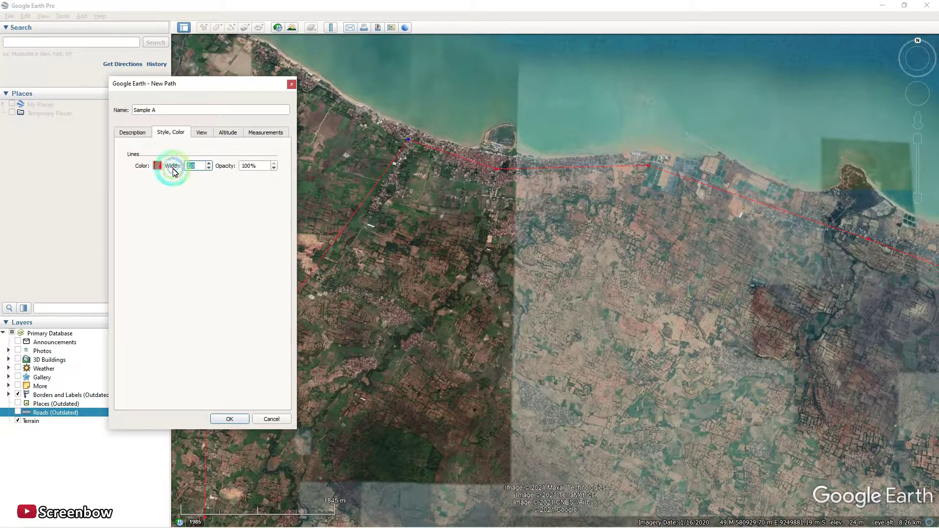
left_click(230, 419)
scroll(365, 204, "down", 1)
scroll(364, 204, "down", 5)
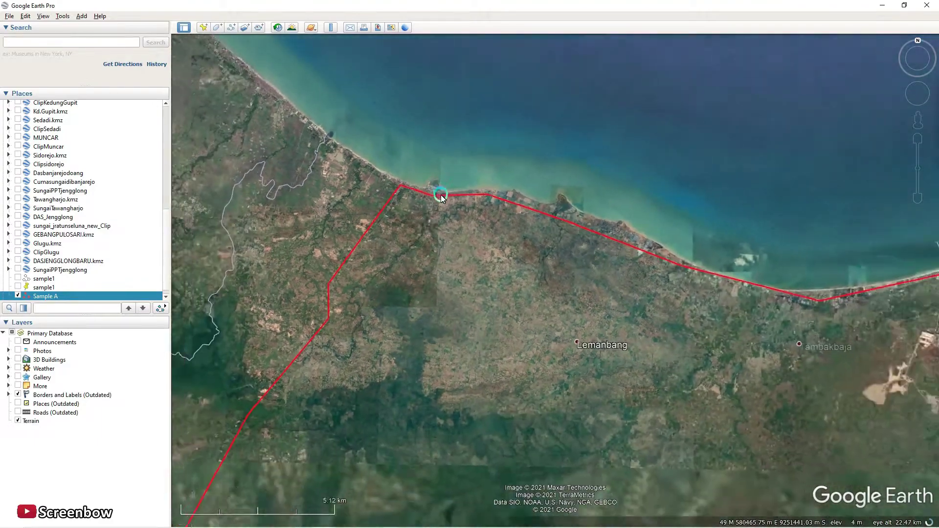
scroll(451, 220, "down", 3)
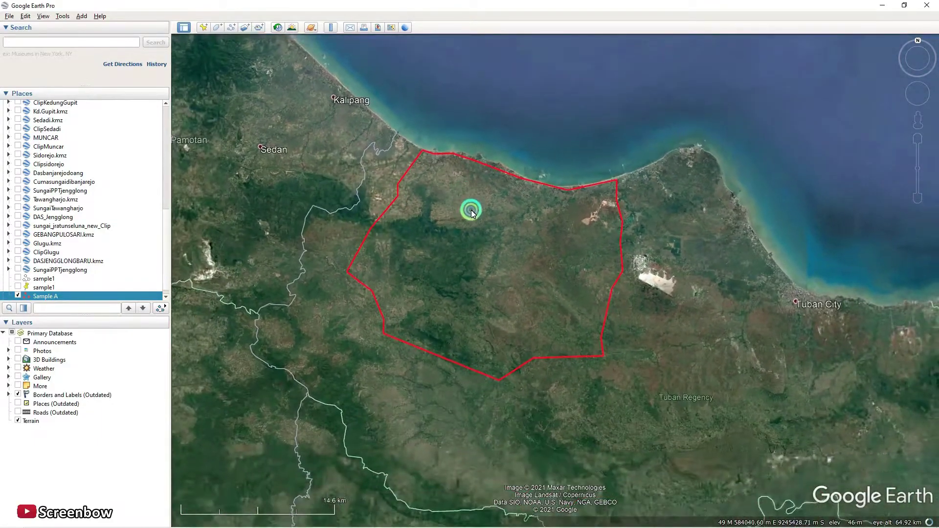
scroll(498, 224, "up", 1)
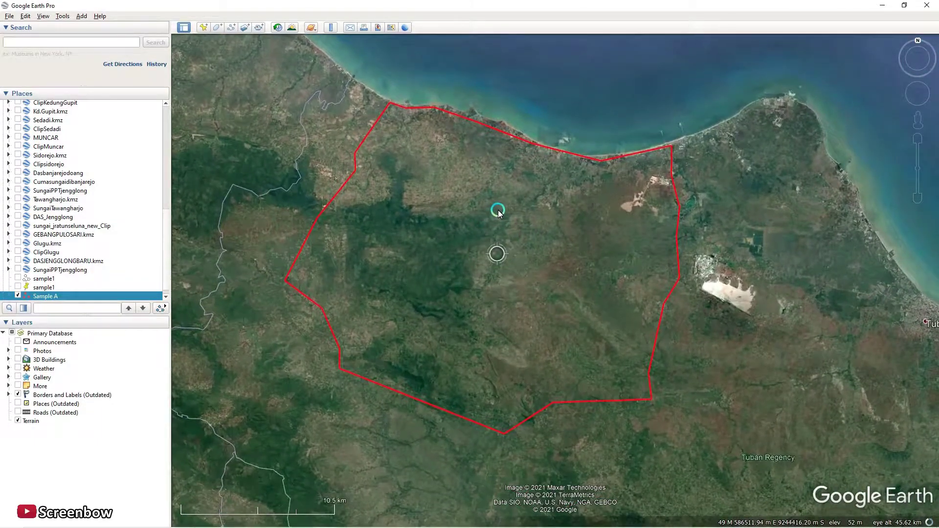
scroll(499, 220, "down", 1)
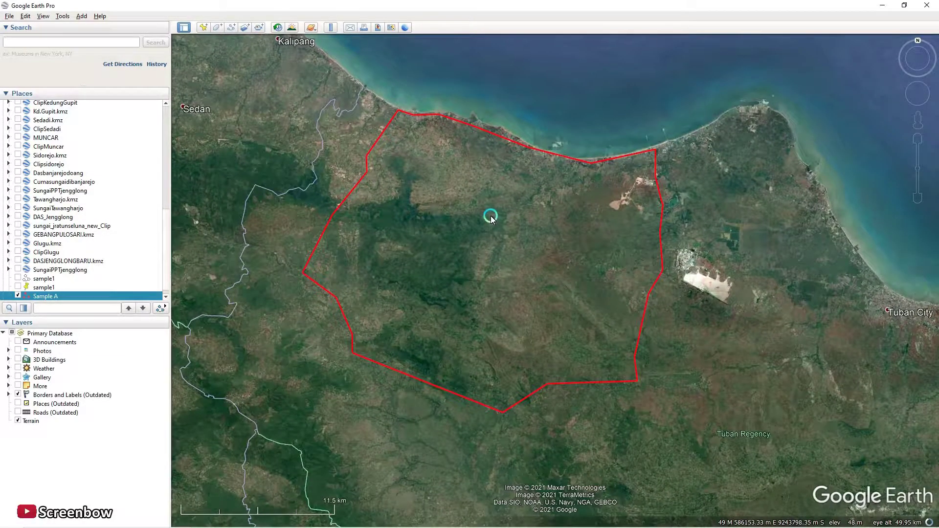
Enter Street View on the road at the eastern edge of the Sample A outline and look along it.
scroll(94, 217, "down", 1)
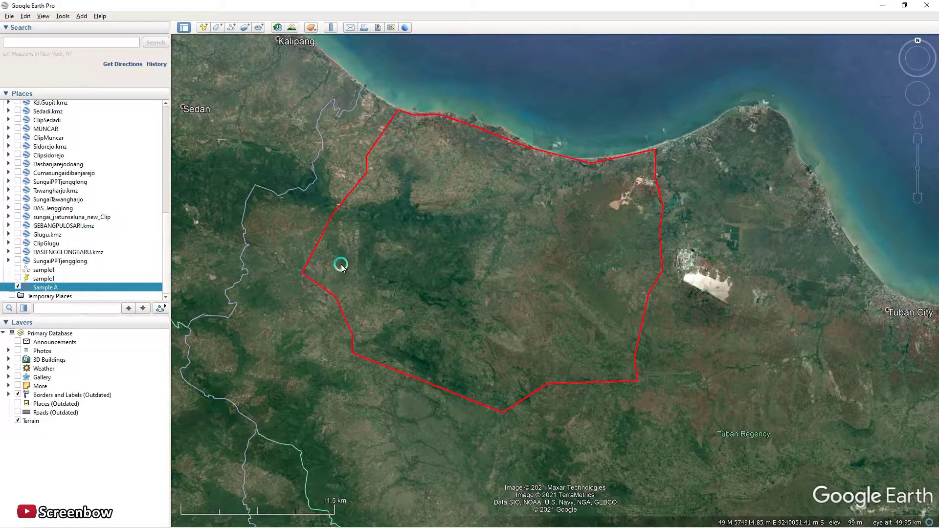
left_click_drag(341, 264, 353, 267)
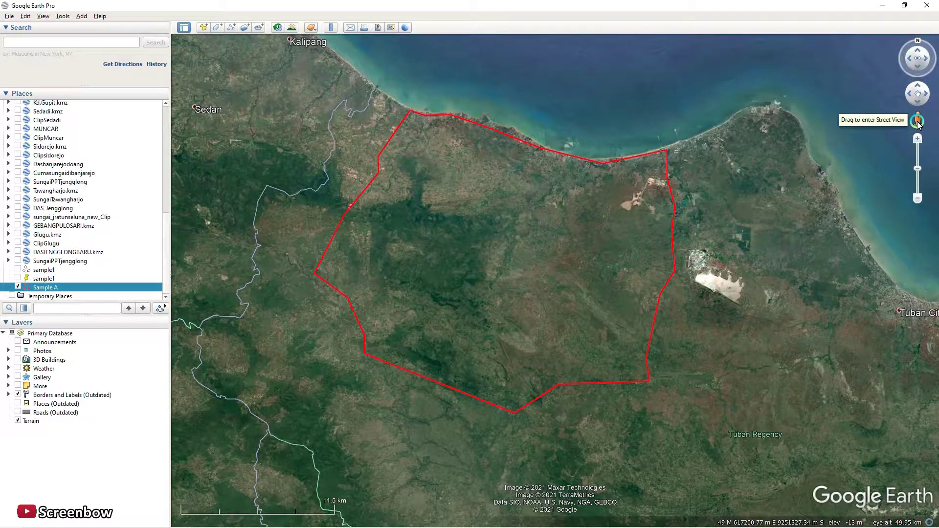
left_click_drag(918, 122, 674, 275)
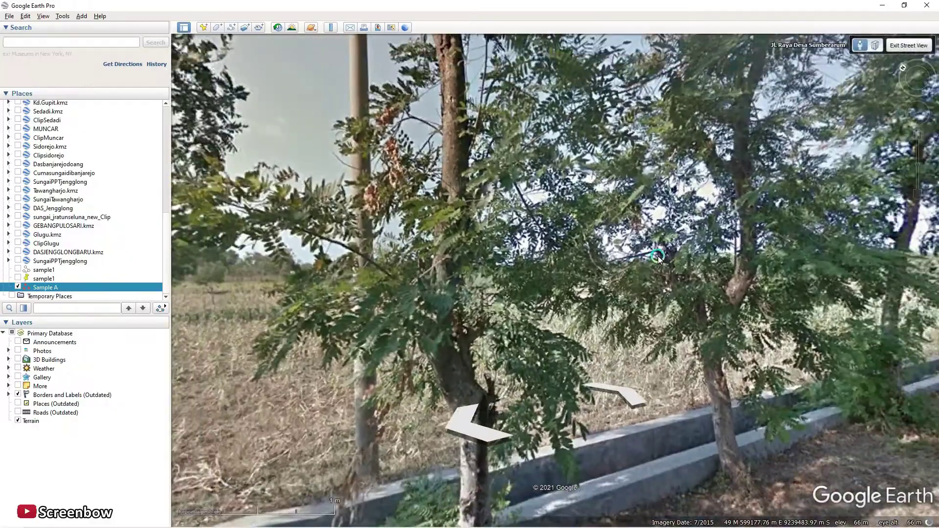
left_click_drag(657, 257, 794, 261)
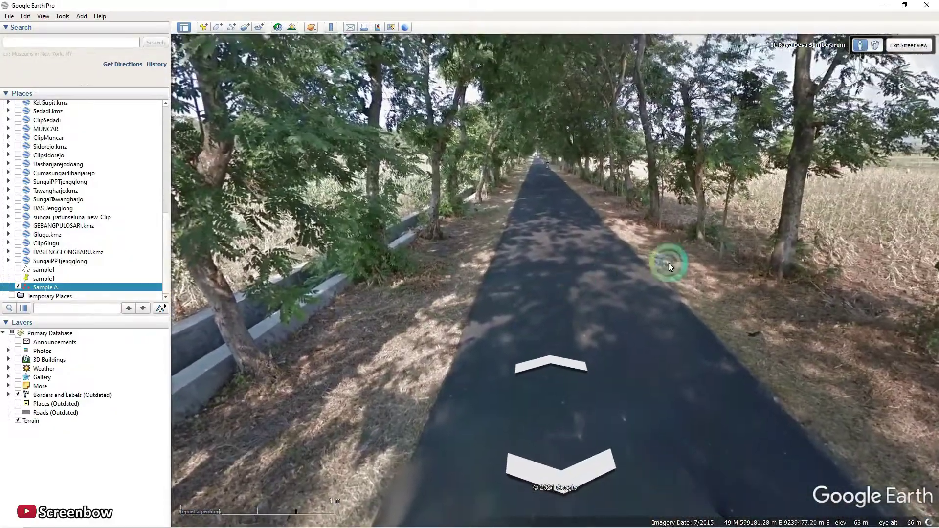
left_click(671, 262)
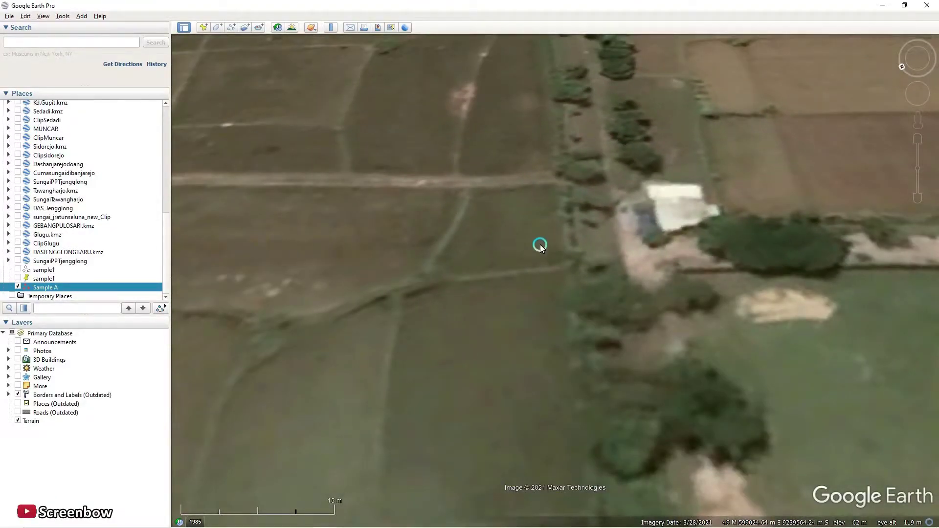
Return from the Street View location to a north-up overview of the whole Sample A outline.
scroll(540, 244, "down", 5)
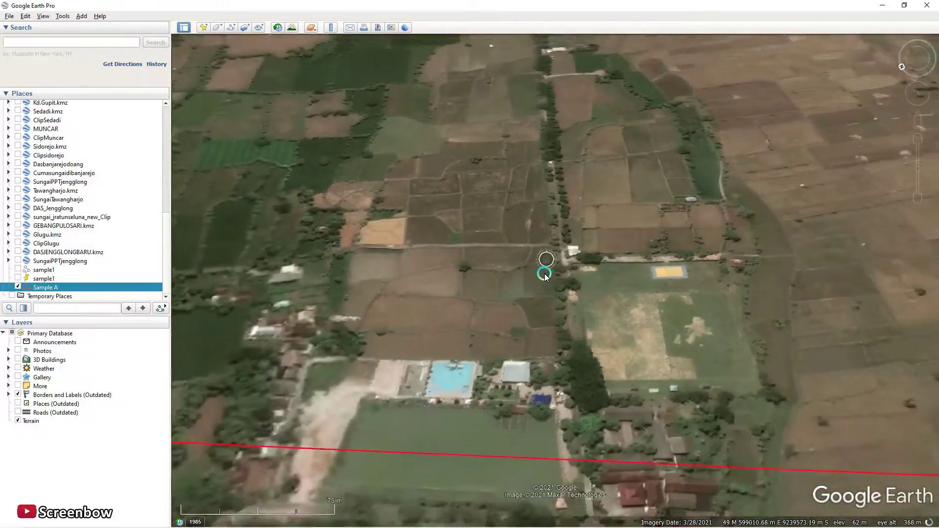
scroll(544, 274, "down", 5)
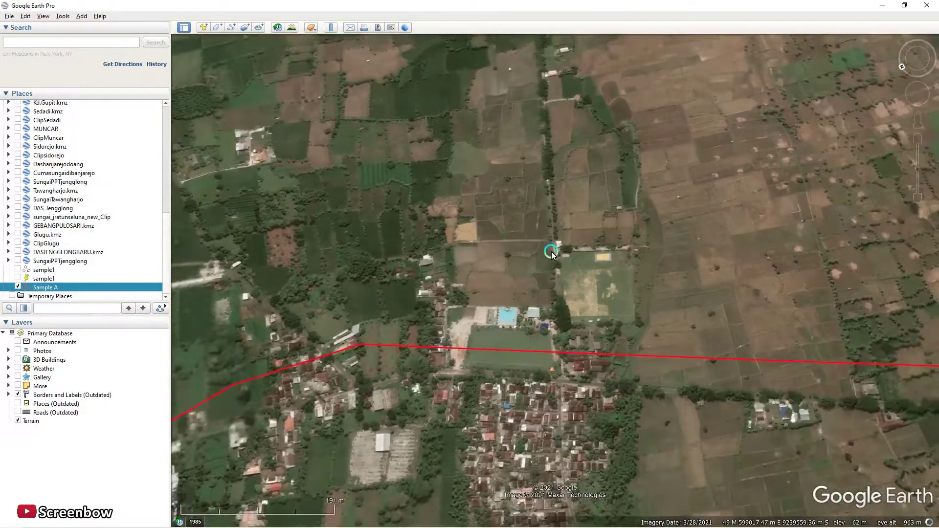
scroll(552, 255, "down", 3)
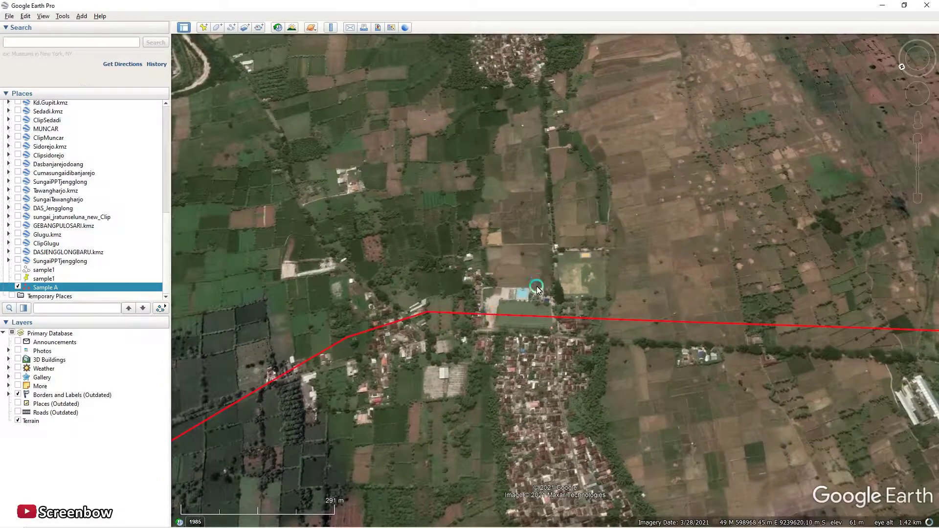
scroll(538, 271, "down", 5)
scroll(539, 274, "down", 5)
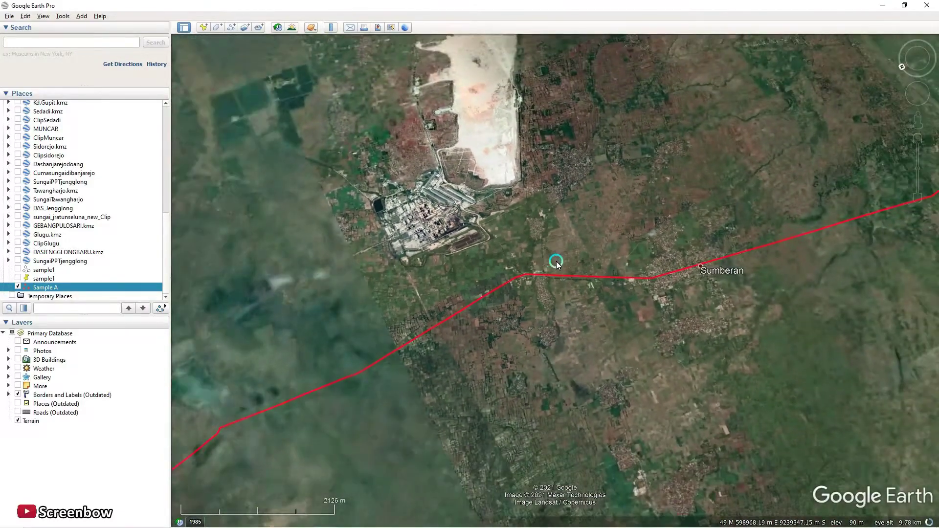
scroll(557, 264, "down", 5)
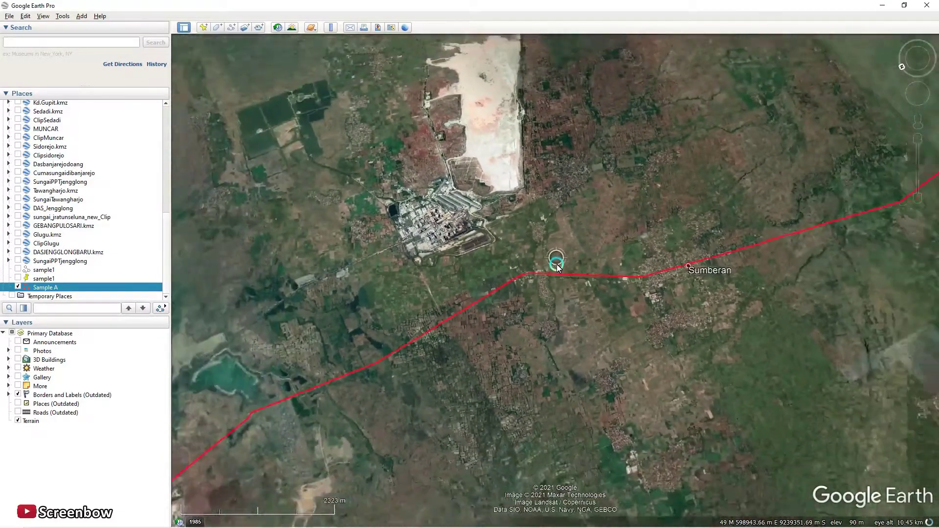
scroll(559, 274, "down", 5)
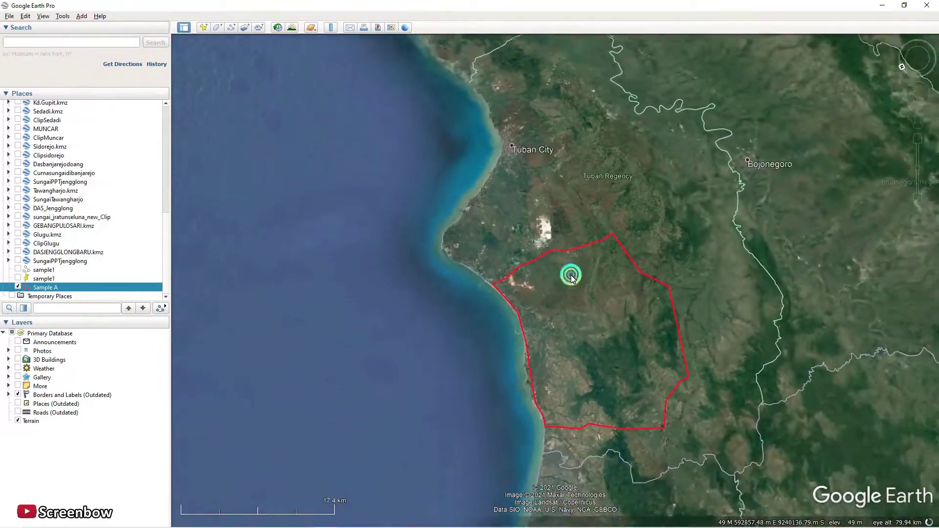
scroll(405, 266, "up", 1)
key("n")
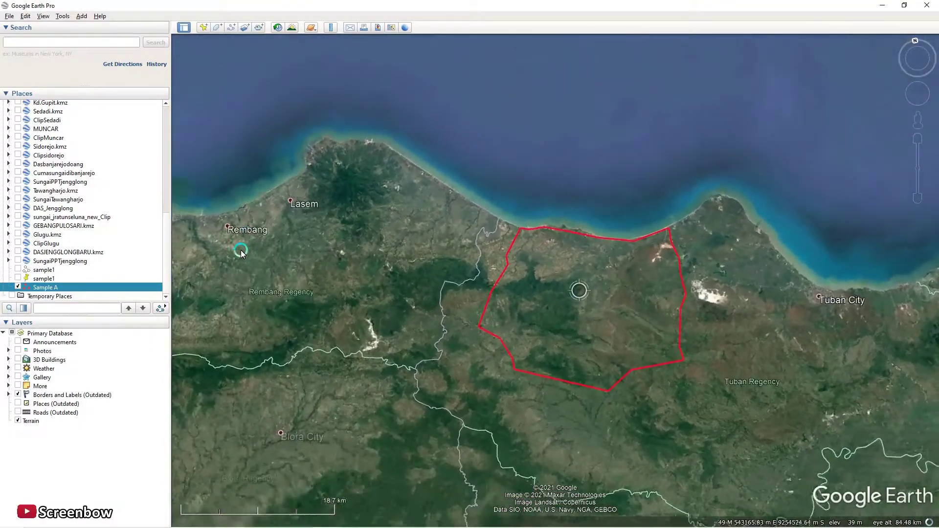
scroll(583, 317, "down", 1)
scroll(494, 312, "up", 3)
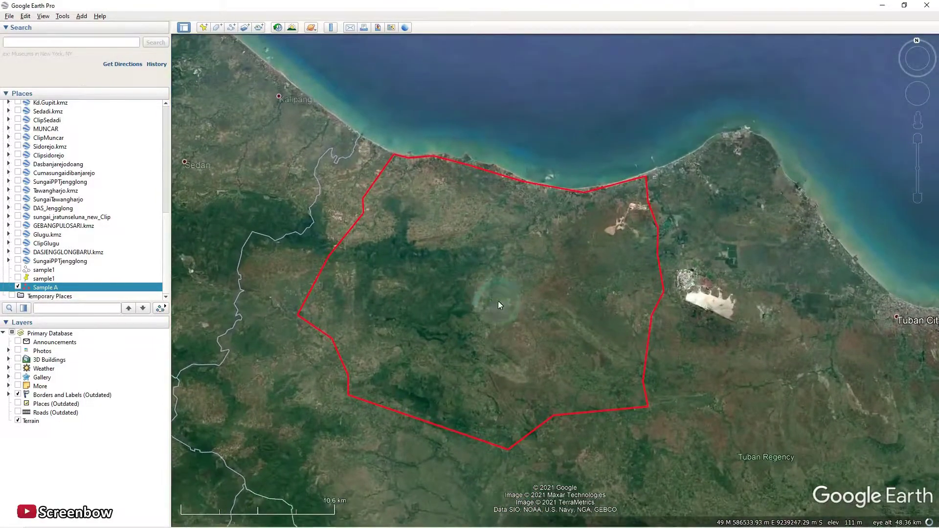
scroll(496, 280, "up", 1)
scroll(868, 305, "up", 1)
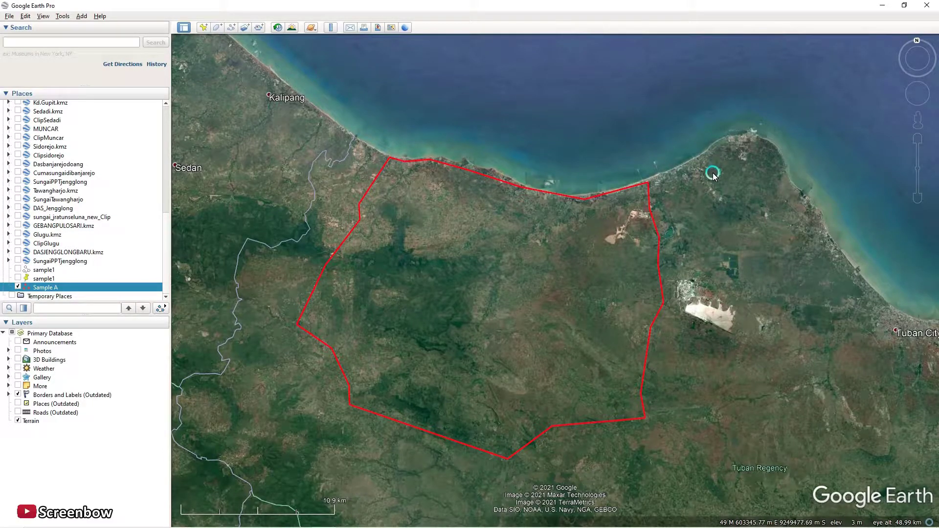
Save the Sample A path to DATA (D:) as a KMZ file named Sample A.
right_click(51, 289)
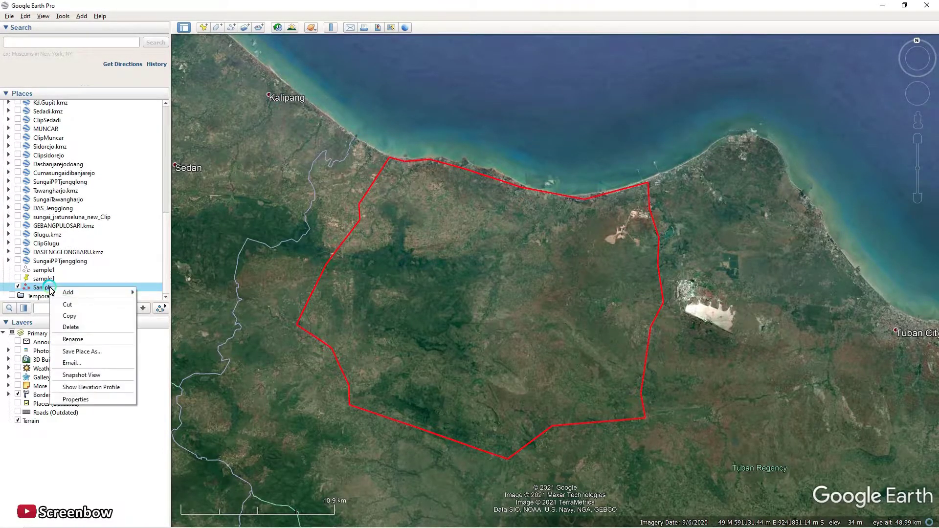
left_click(86, 356)
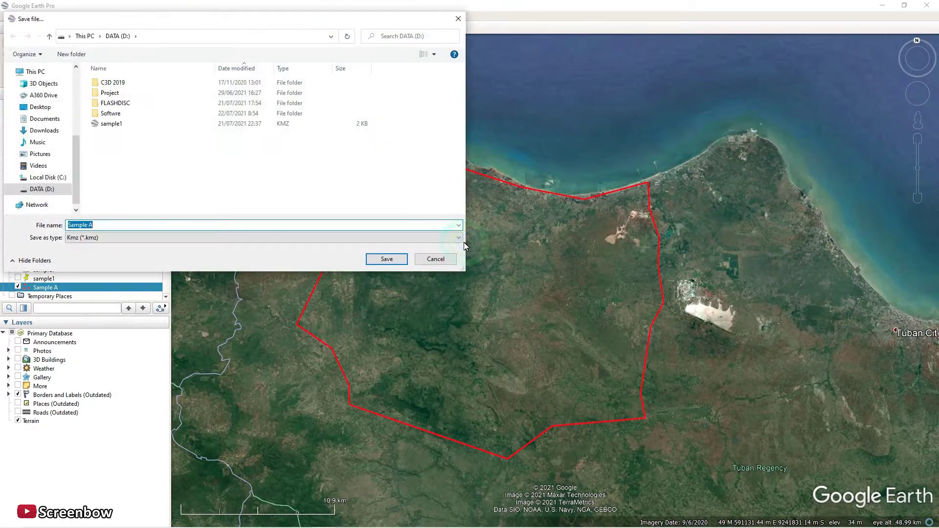
left_click(123, 226)
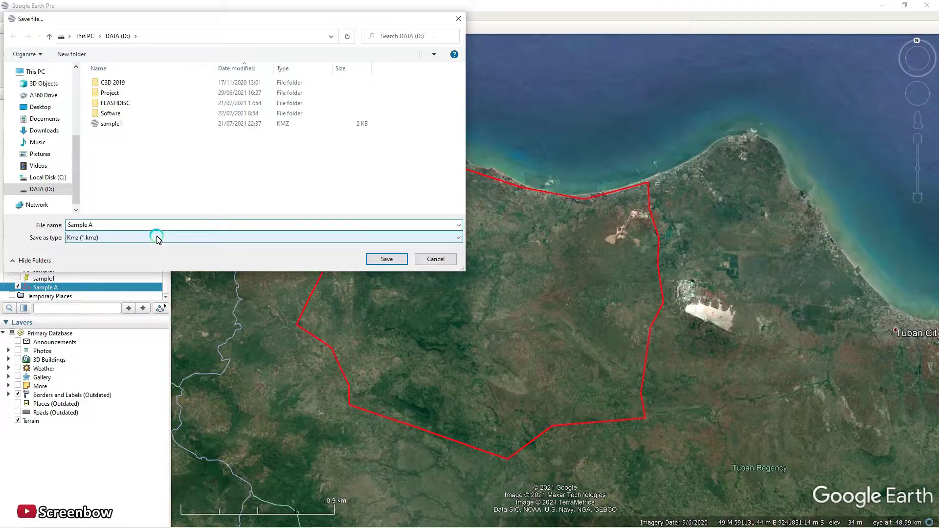
left_click(385, 260)
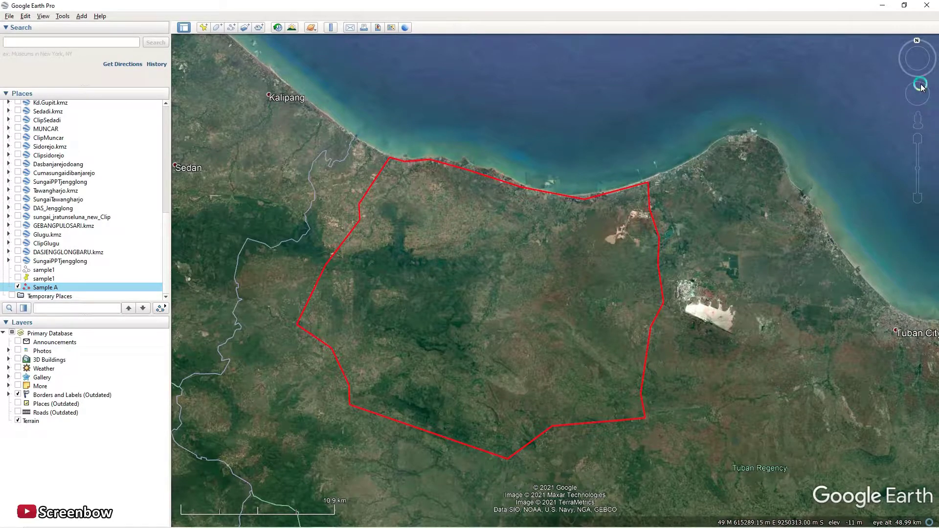
Launch Global Mapper from the desktop and leave it running in the background.
left_click(882, 7)
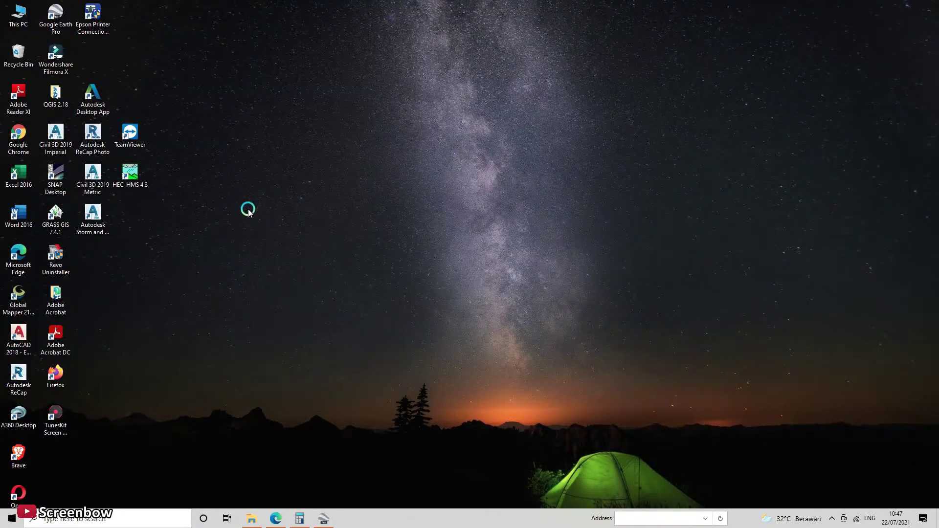
double_click(23, 299)
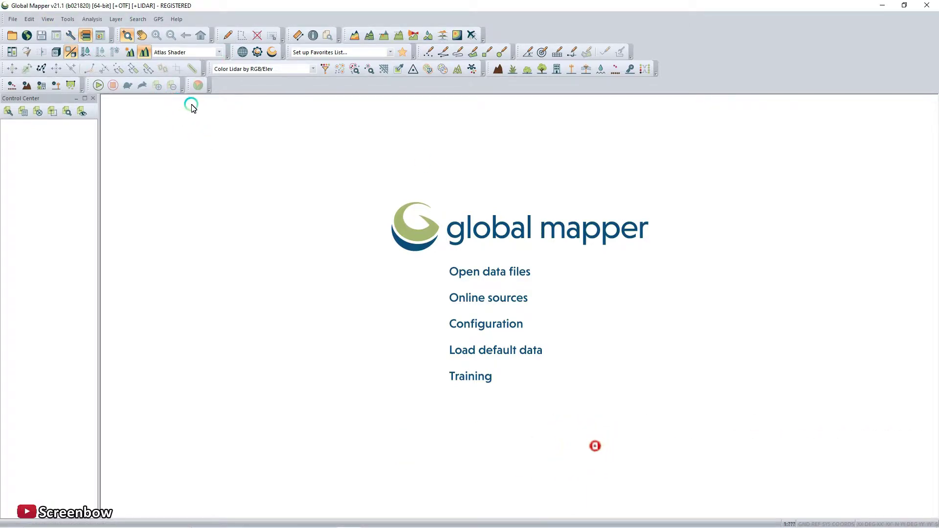
left_click(882, 5)
Switch back to Google Earth Pro and examine the UTM grid over Java to identify the zone containing Sample A.
left_click(323, 518)
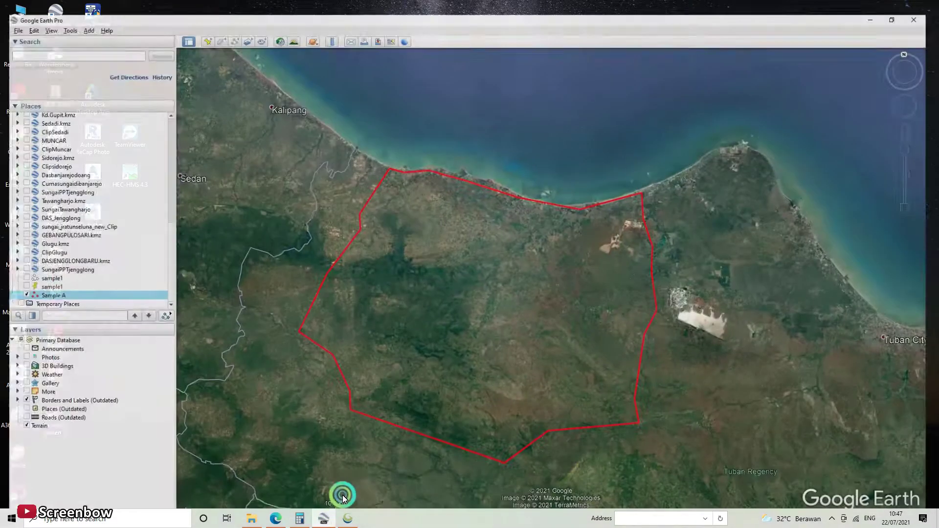
scroll(479, 299, "down", 3)
scroll(480, 299, "down", 5)
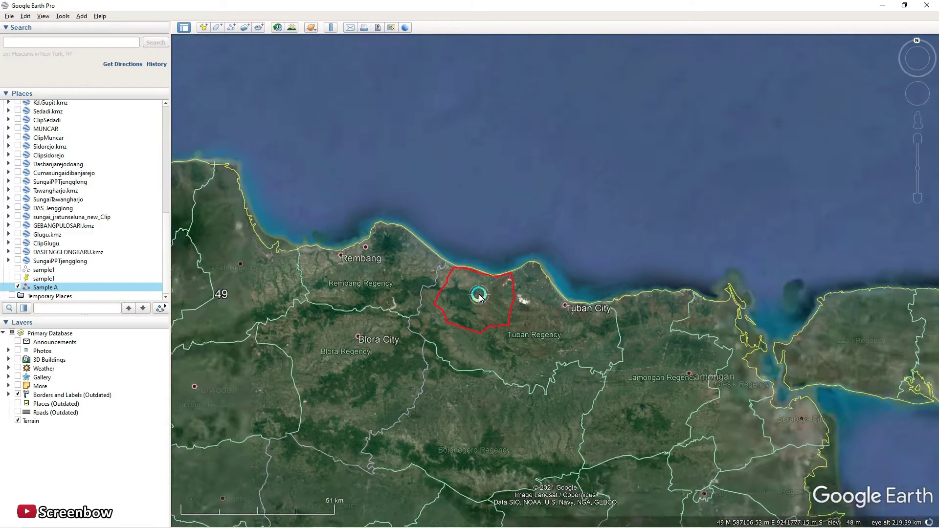
scroll(485, 301, "down", 5)
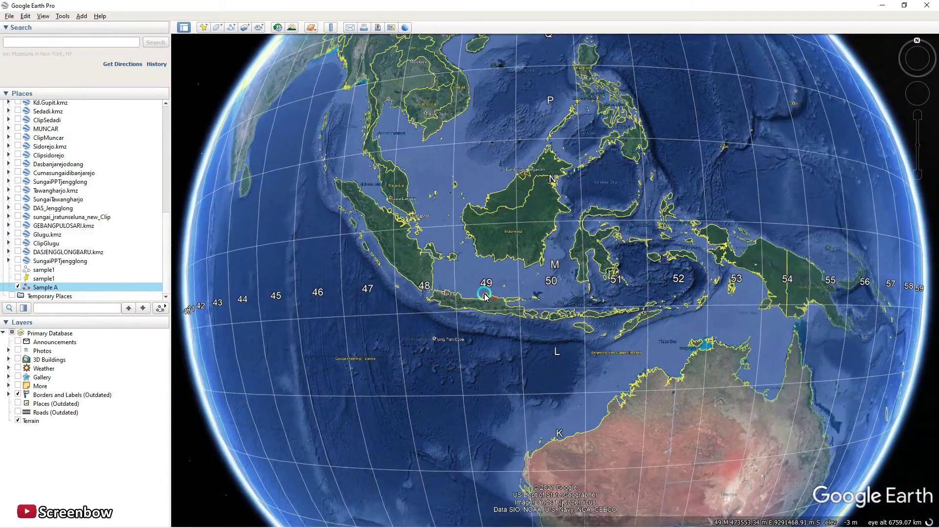
scroll(486, 296, "up", 3)
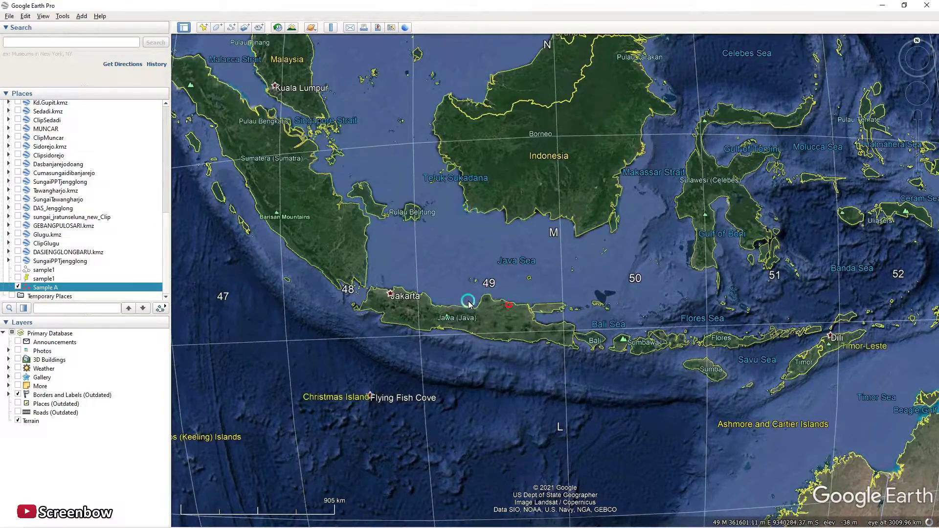
scroll(492, 317, "up", 3)
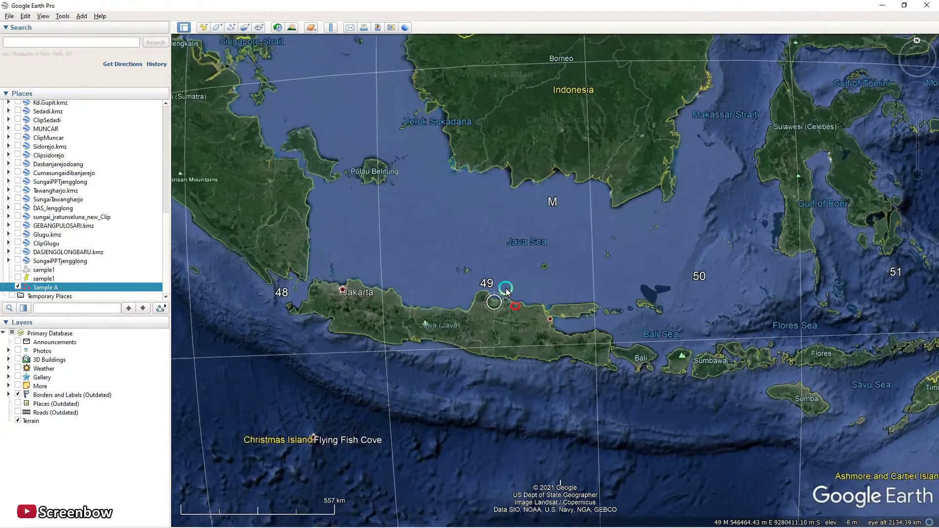
scroll(483, 304, "down", 3)
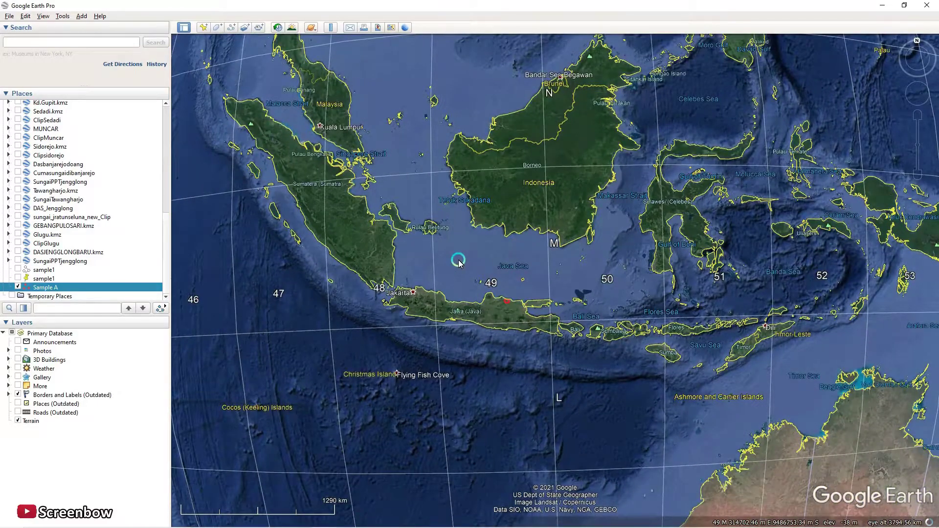
scroll(524, 294, "up", 2)
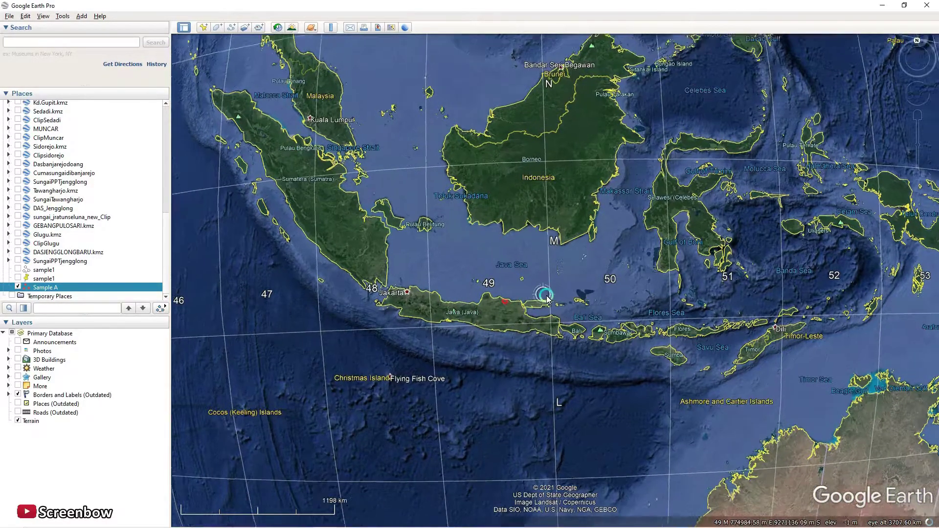
scroll(513, 324, "up", 2)
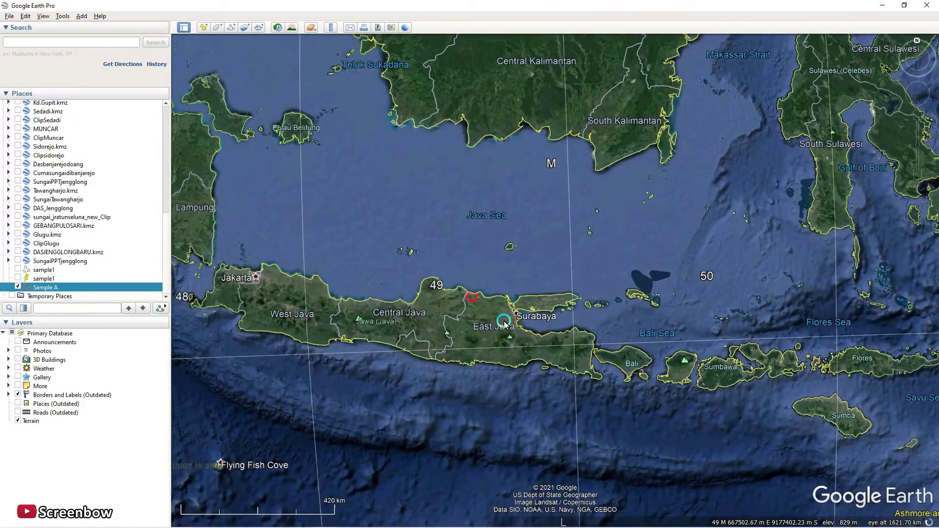
scroll(497, 322, "up", 2)
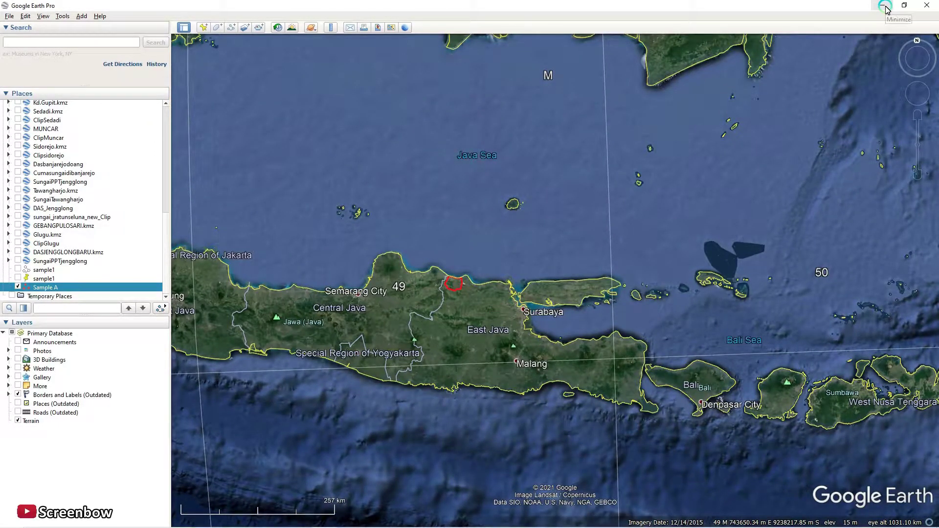
Switch to Global Mapper and set the projection to UTM in its configuration.
key("alt+Tab")
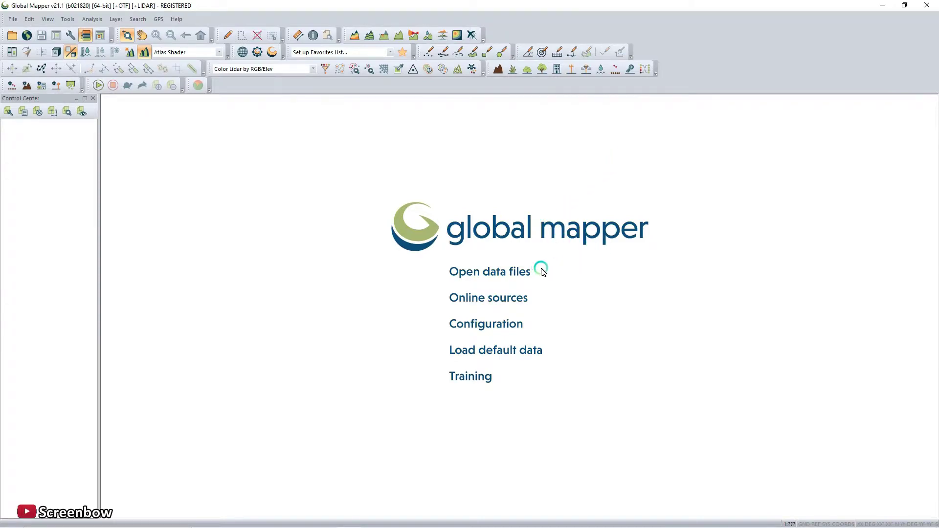
left_click(69, 19)
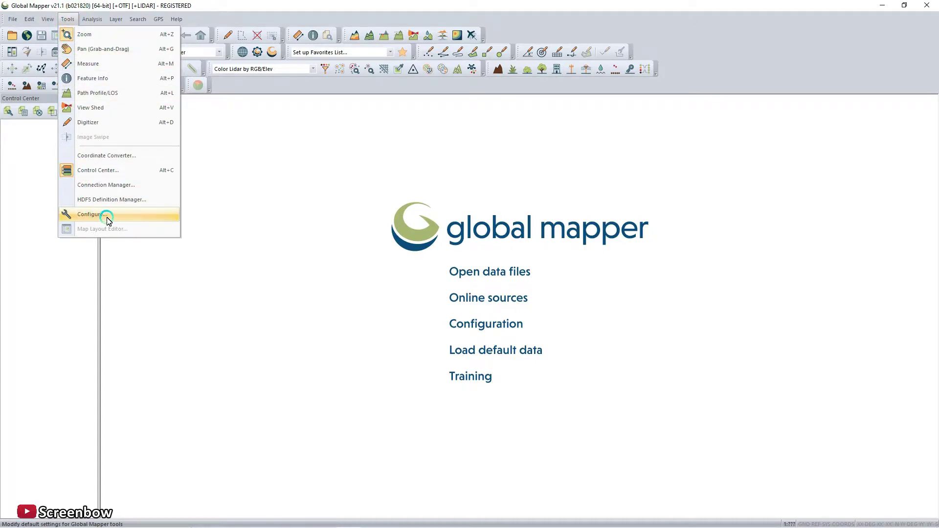
left_click(107, 219)
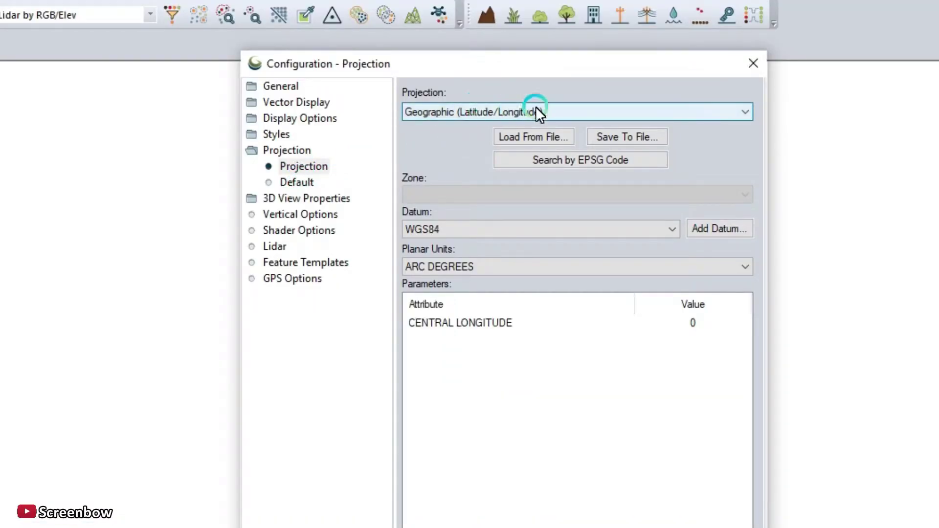
left_click(644, 109)
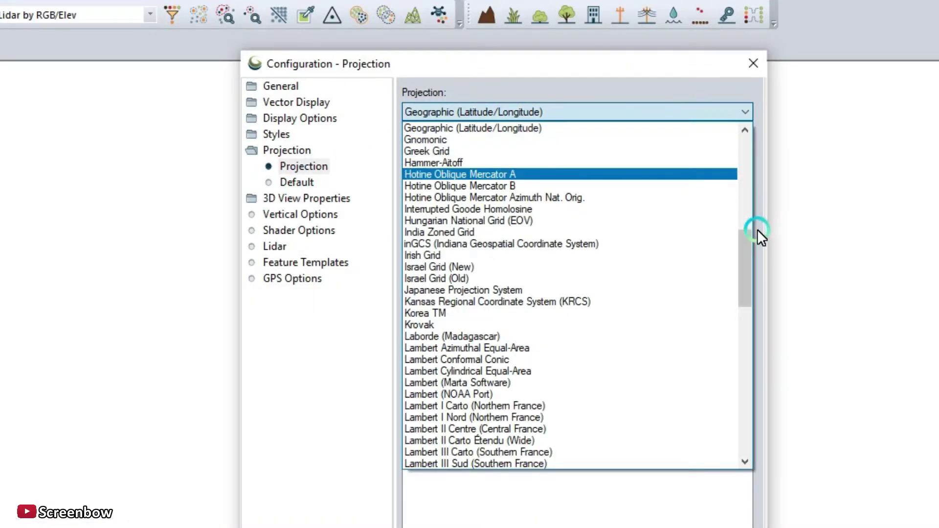
left_click_drag(757, 230, 755, 395)
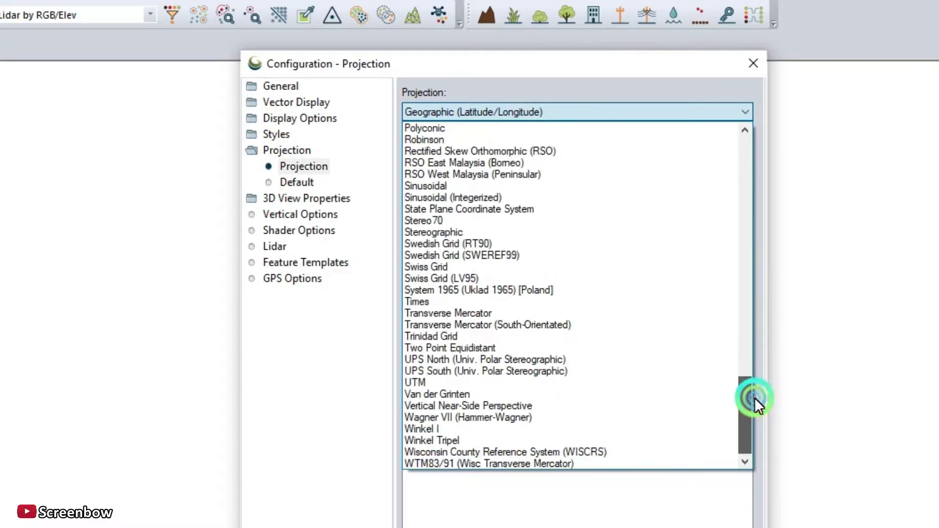
left_click(514, 381)
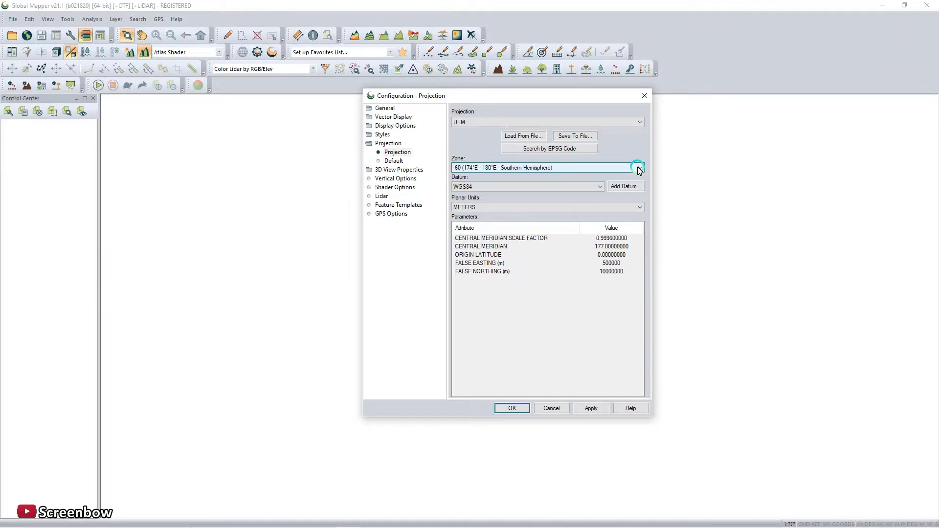
Recheck Sample A's zone in Google Earth Pro, and configure Global Mapper's UTM projection with zone -49 (108°E - 114°E - Southern Hemisphere), WGS84 and METERS.
key("alt+Tab")
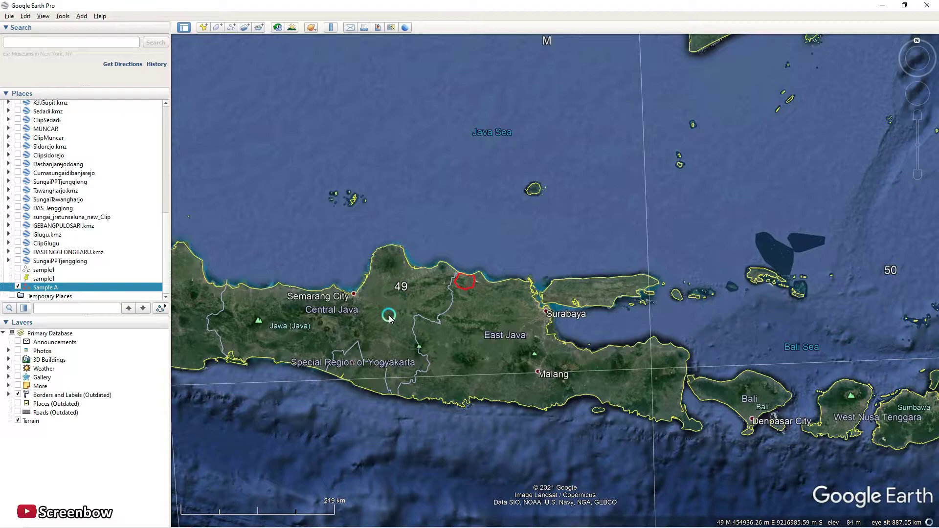
key("alt+Tab")
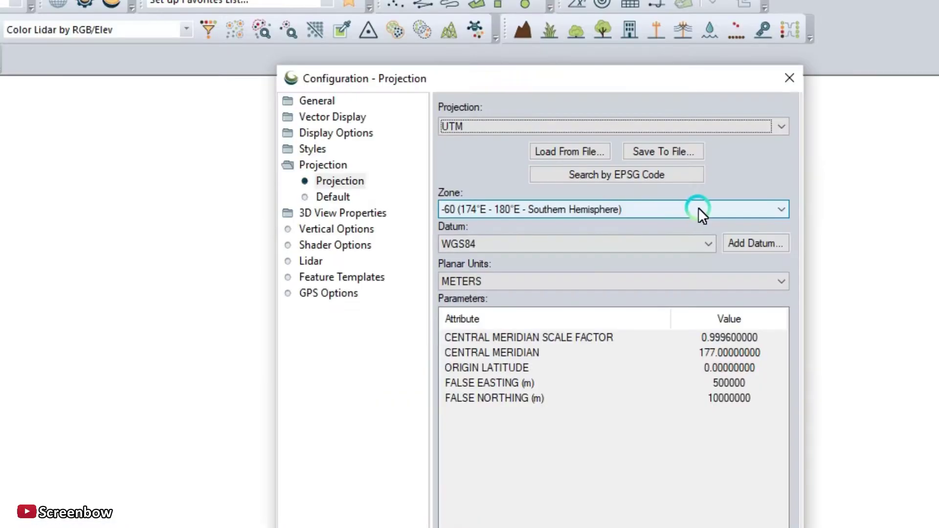
left_click(699, 211)
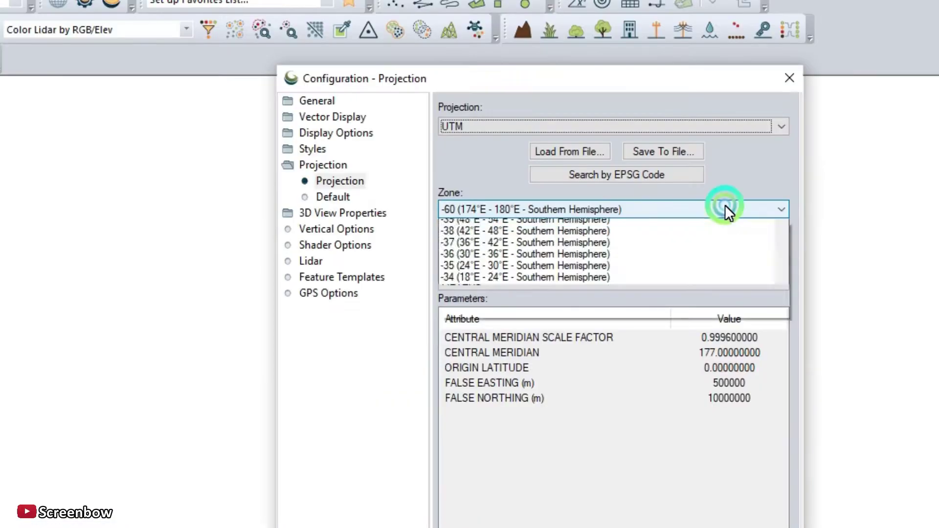
scroll(713, 377, "down", 4)
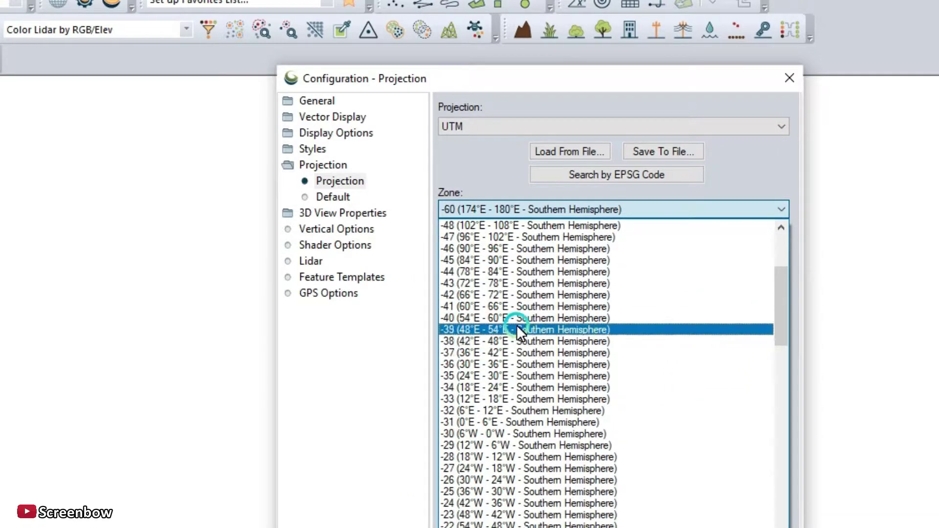
scroll(502, 333, "up", 1)
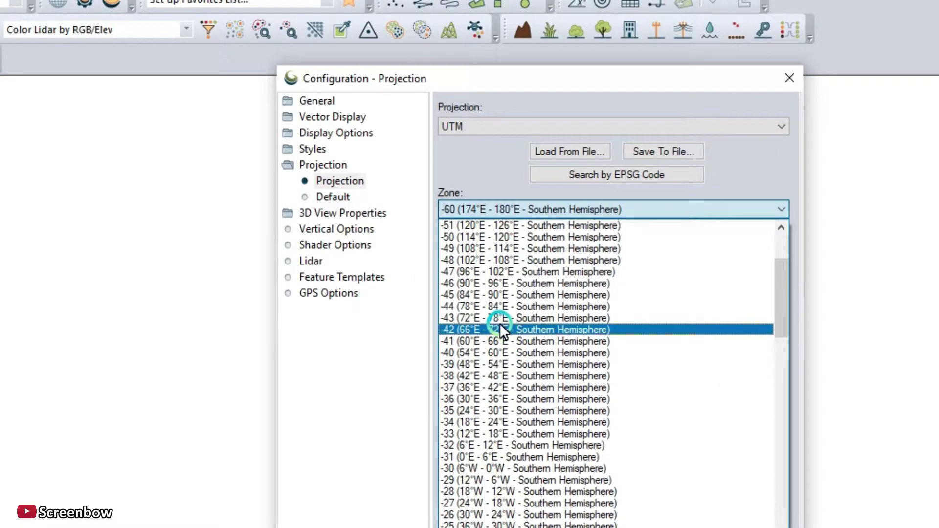
left_click(476, 248)
left_click(628, 281)
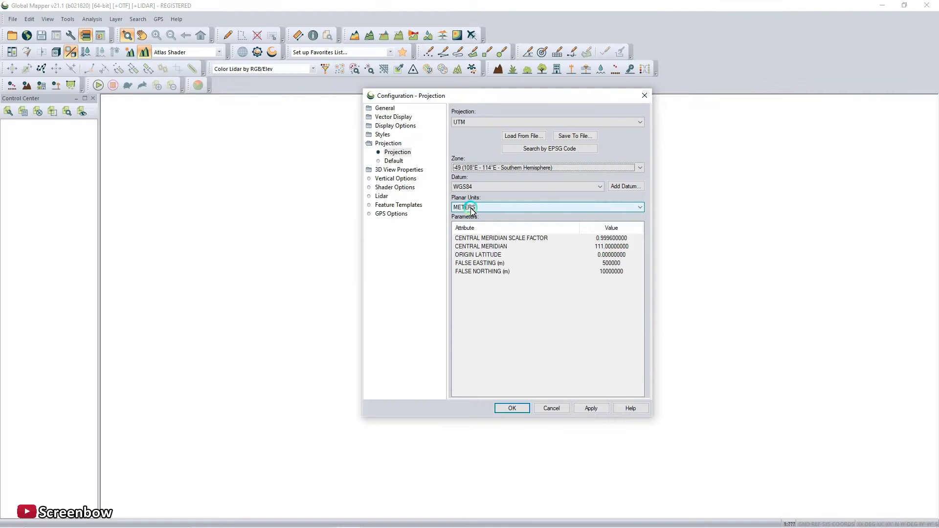
left_click(630, 488)
left_click(576, 508)
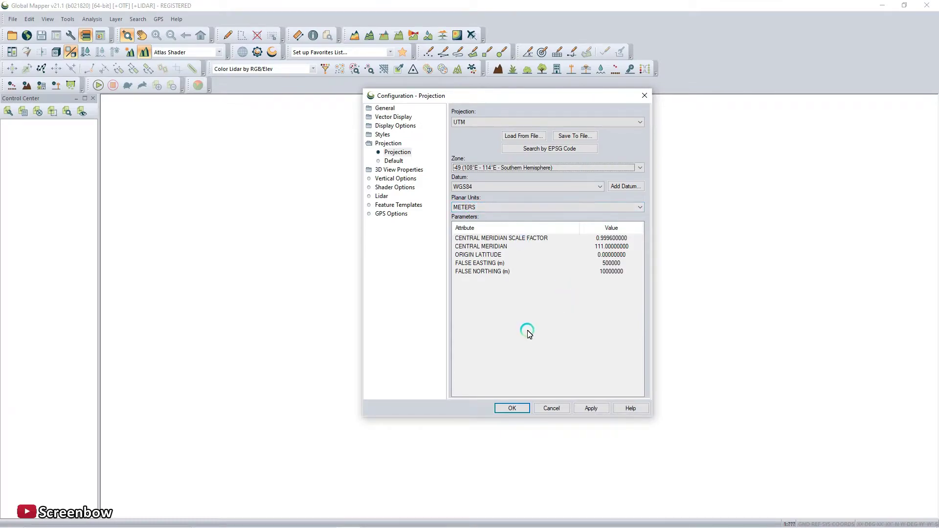
left_click(512, 408)
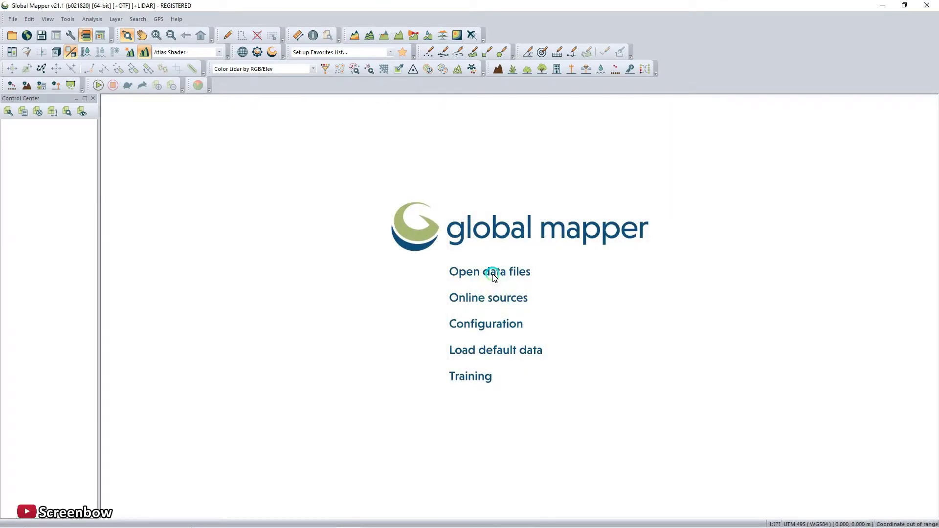
Open the Sample A KMZ data file from DATA (D:).
left_click(493, 275)
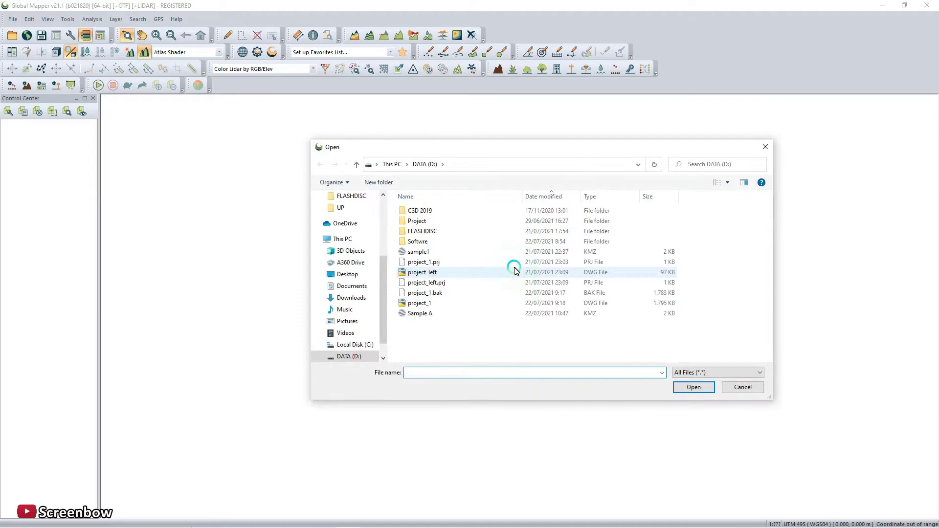
left_click(424, 313)
left_click(693, 388)
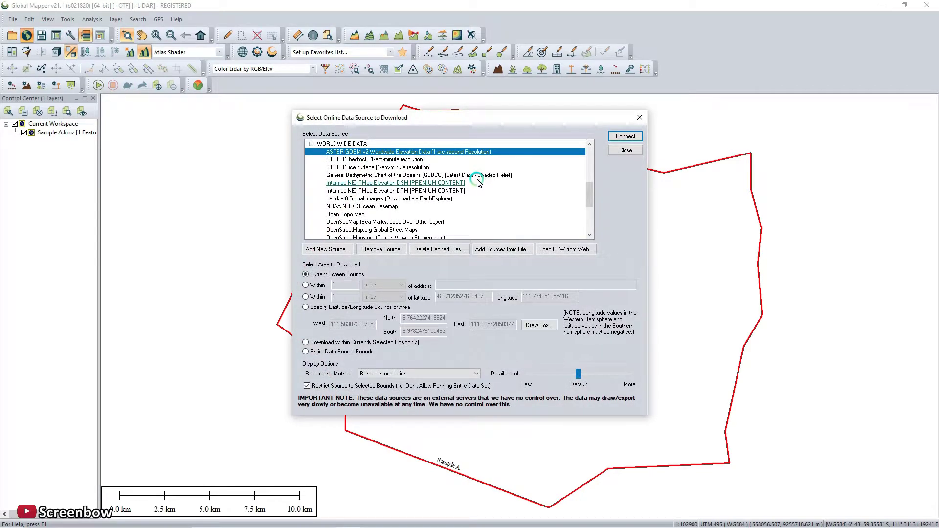
left_click(639, 117)
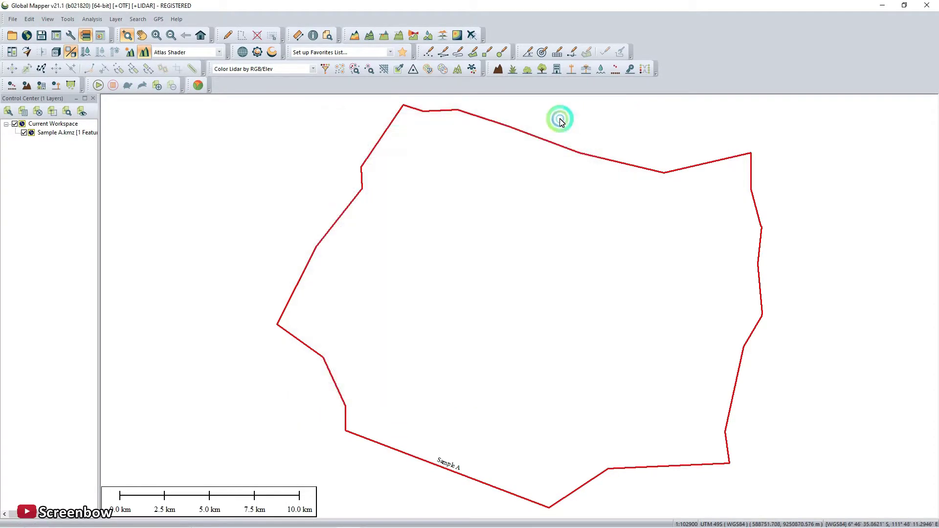
left_click(16, 20)
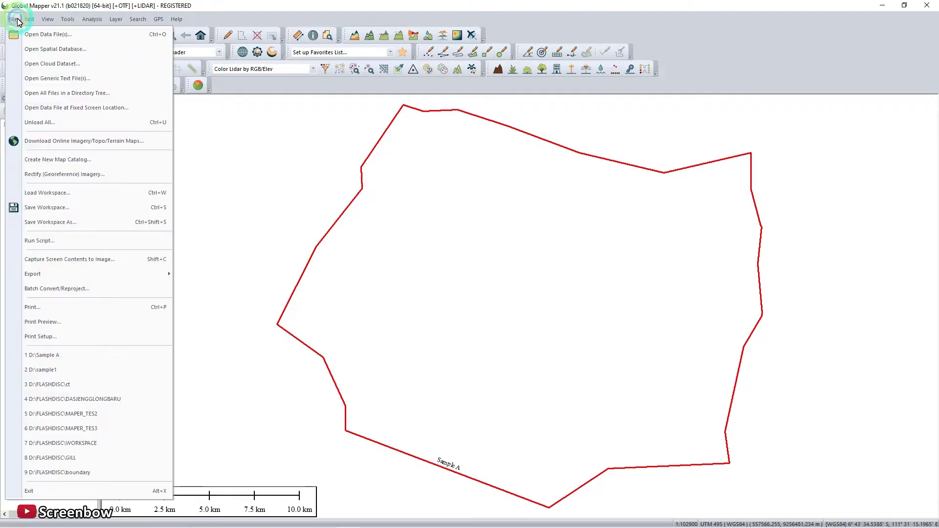
left_click(80, 143)
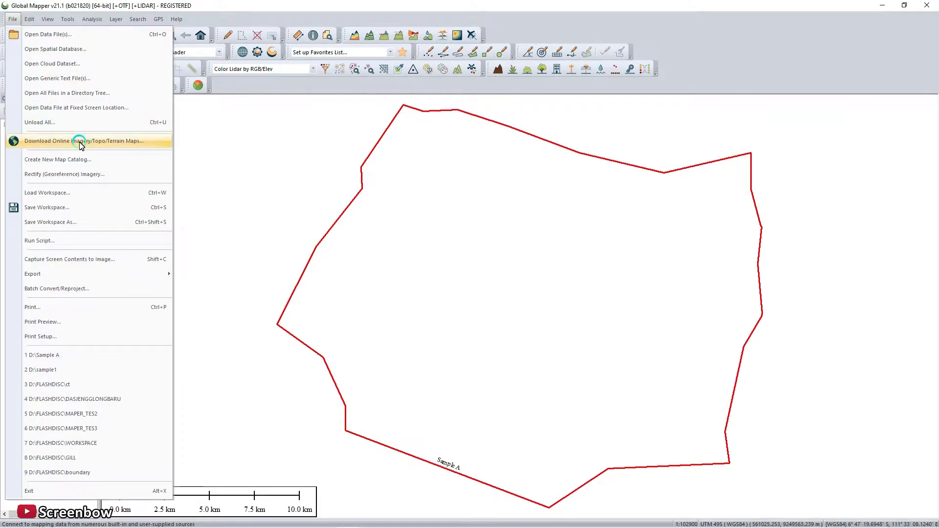
left_click(264, 88)
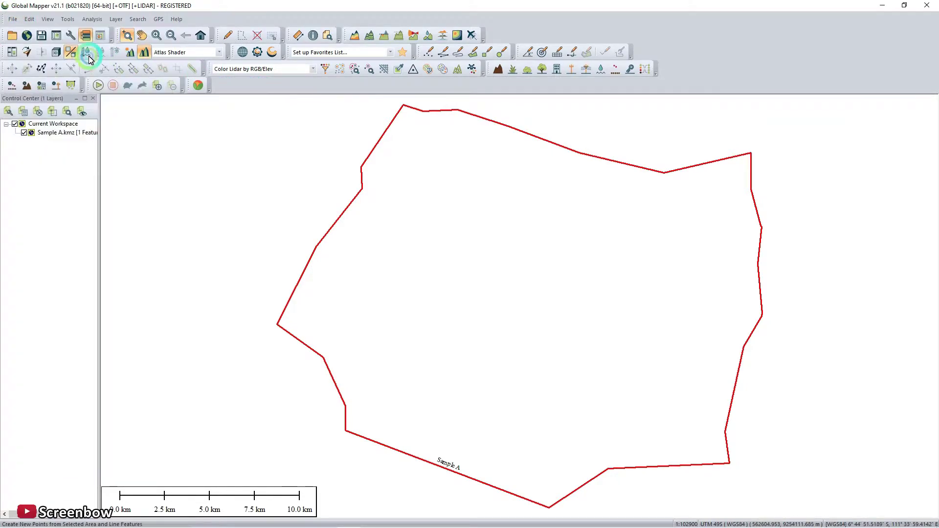
Download the online ASTER GDEM v2 Worldwide Elevation Data (1 arc-second Resolution) for the current screen bounds.
left_click(28, 36)
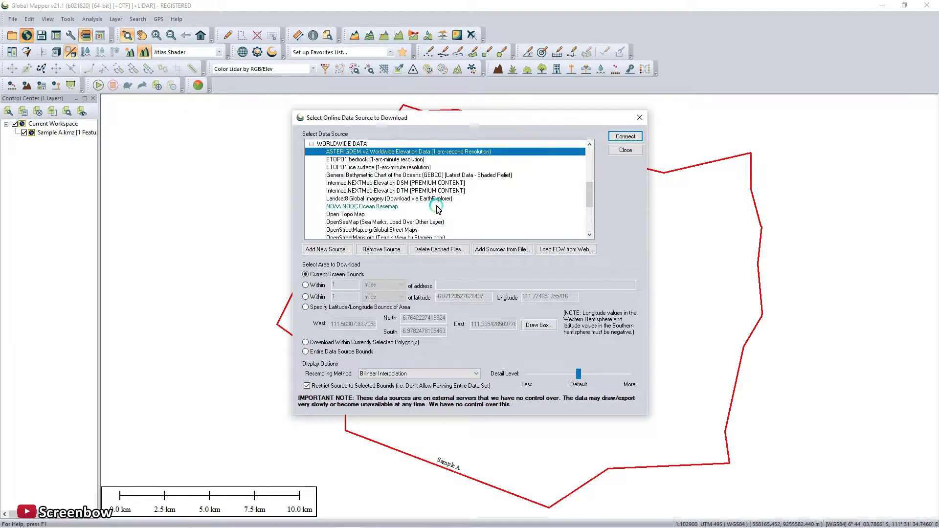
left_click(353, 152)
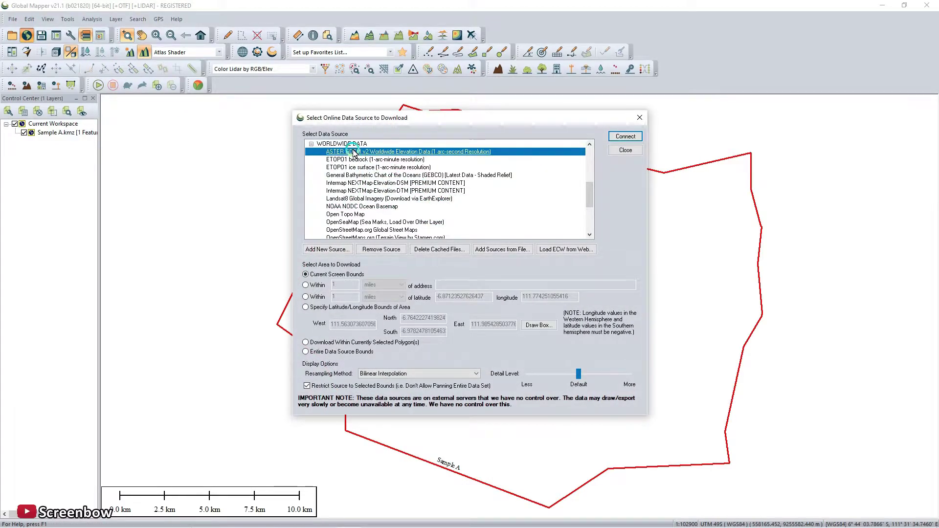
left_click(633, 137)
left_click(571, 233)
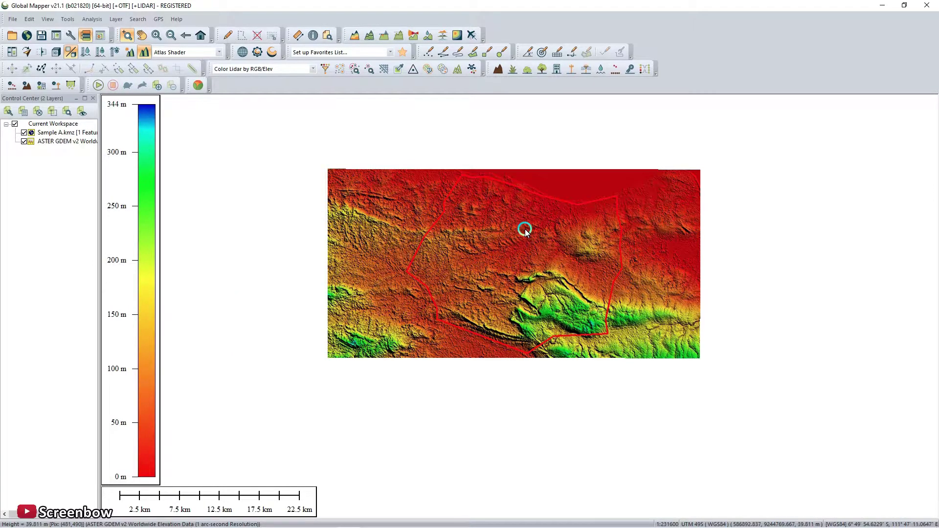
Change the elevation display from Atlas Shader to Color Ramp Shader and inspect the terrain around the Sample A outline.
left_click(196, 52)
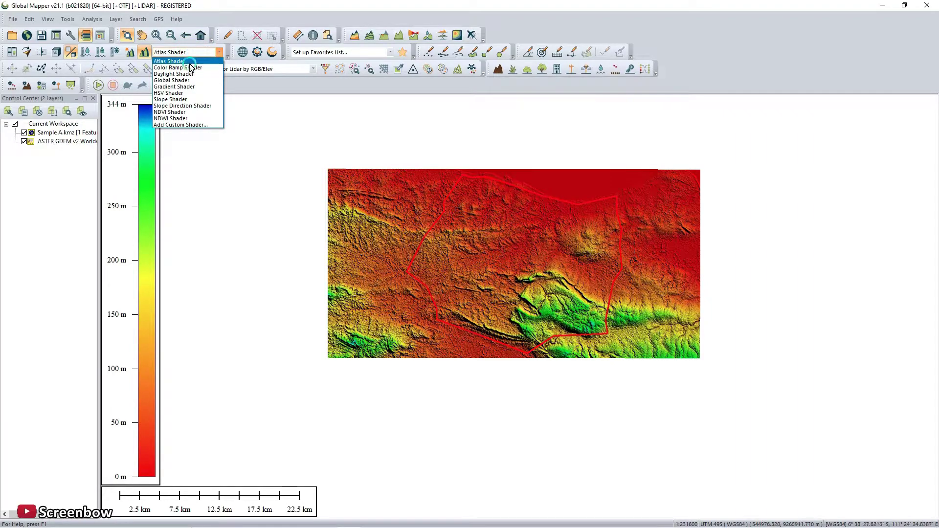
left_click(191, 68)
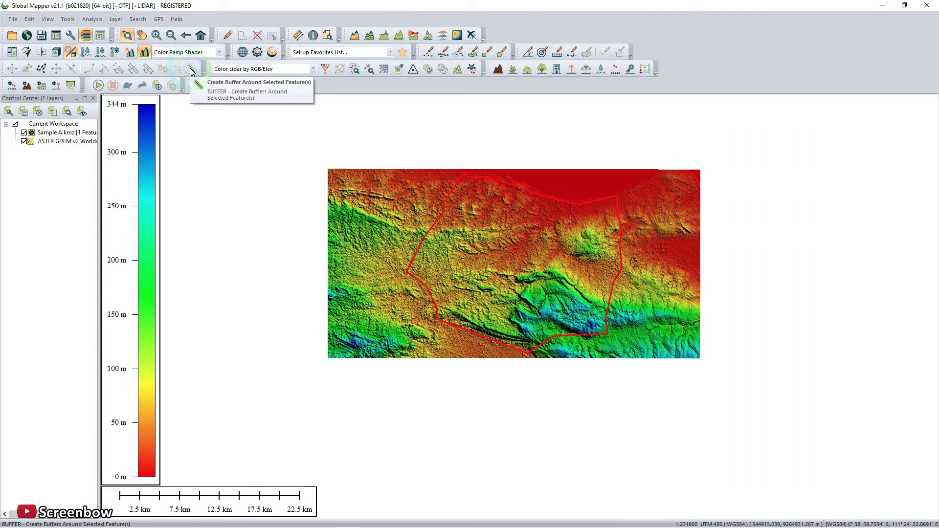
left_click(565, 254)
scroll(565, 254, "up", 1)
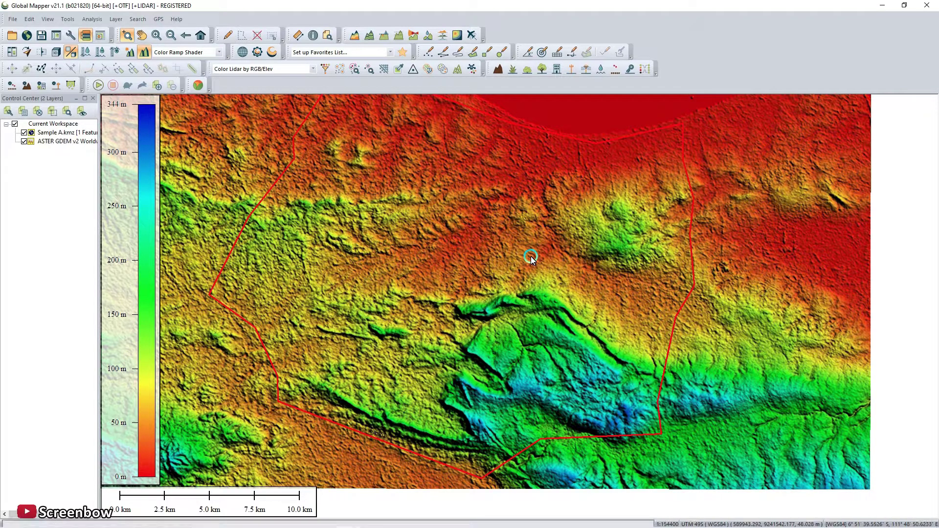
scroll(530, 256, "down", 1)
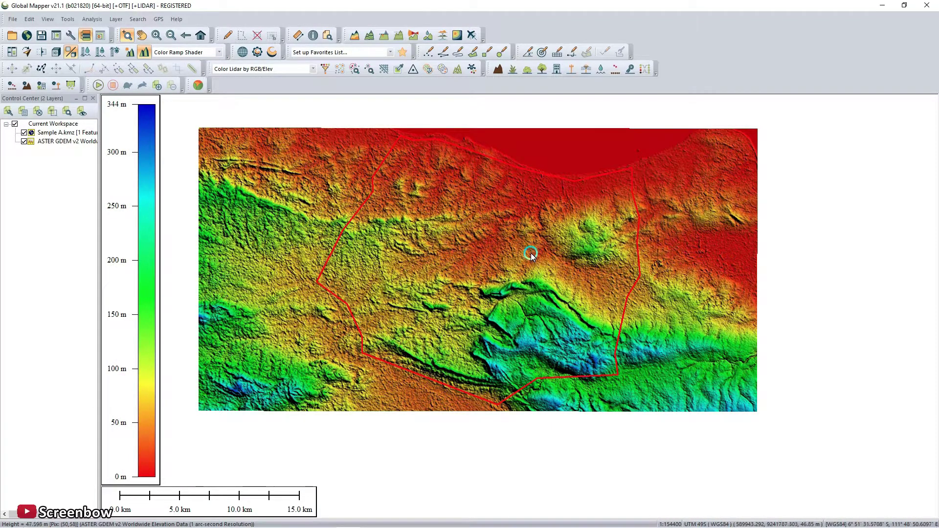
Toggle the ASTER GDEM v2 layer off and on to compare the terrain with the Sample A boundary.
left_click(24, 142)
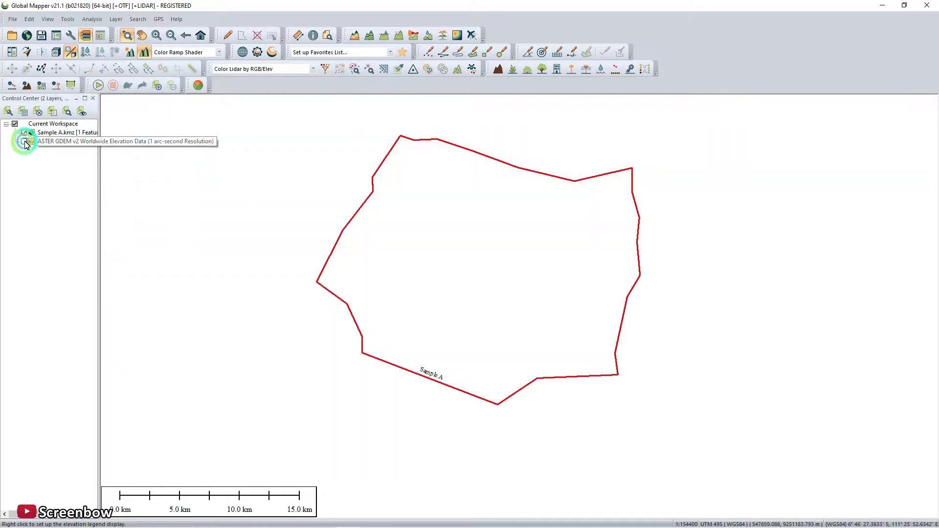
left_click(24, 142)
left_click(24, 142)
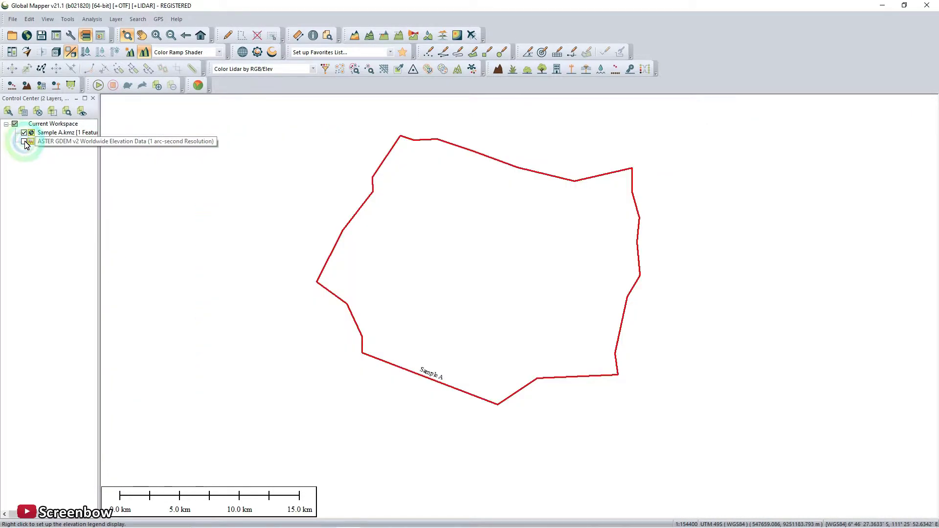
left_click(24, 141)
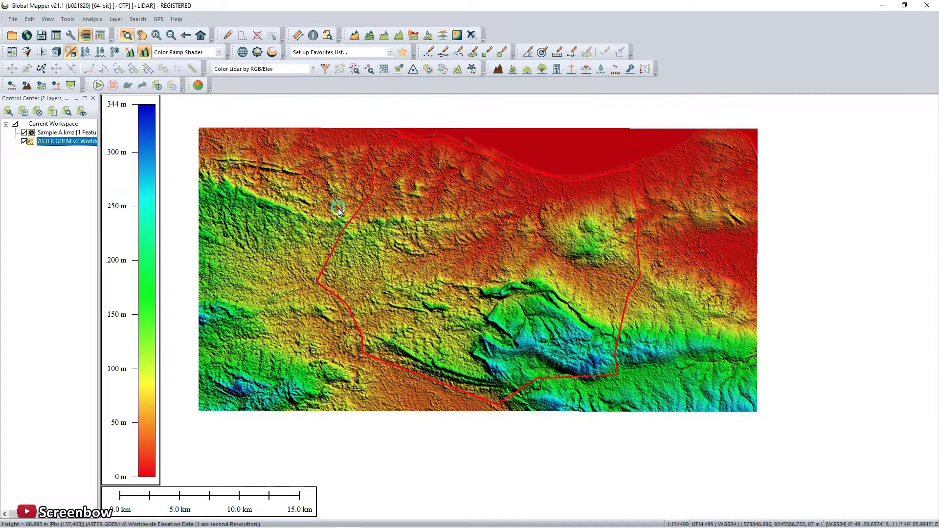
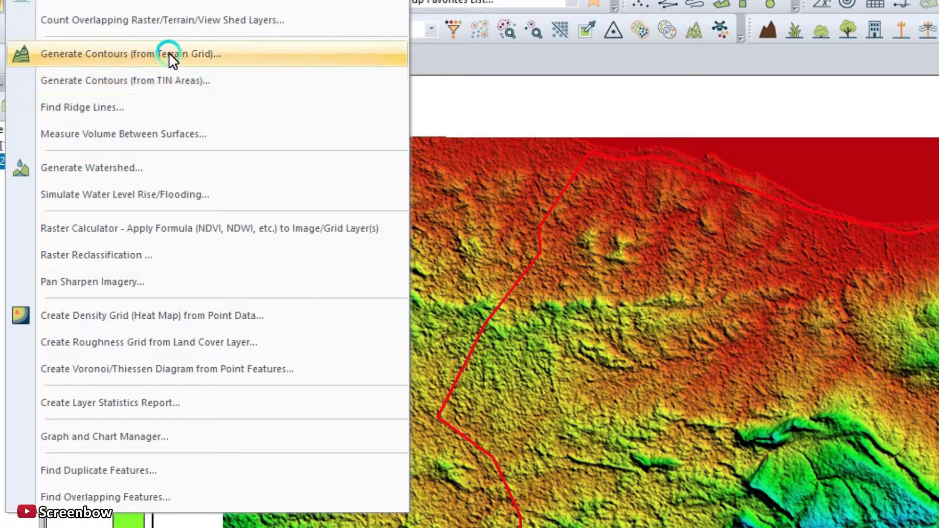
Generate contours from the terrain grid at a 10-meter interval, with minor and major multipliers 1 and 5, over the 0 to 344.1 m elevation range.
left_click(168, 51)
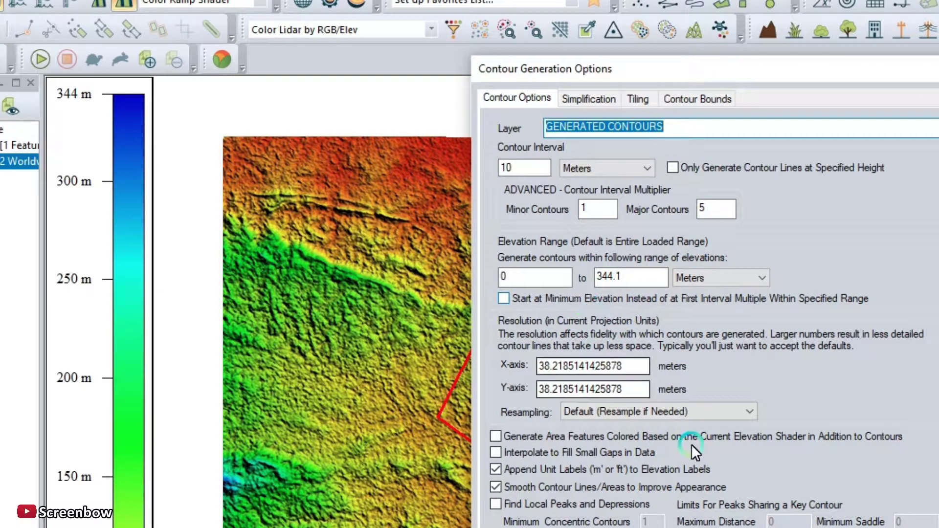
key("Return")
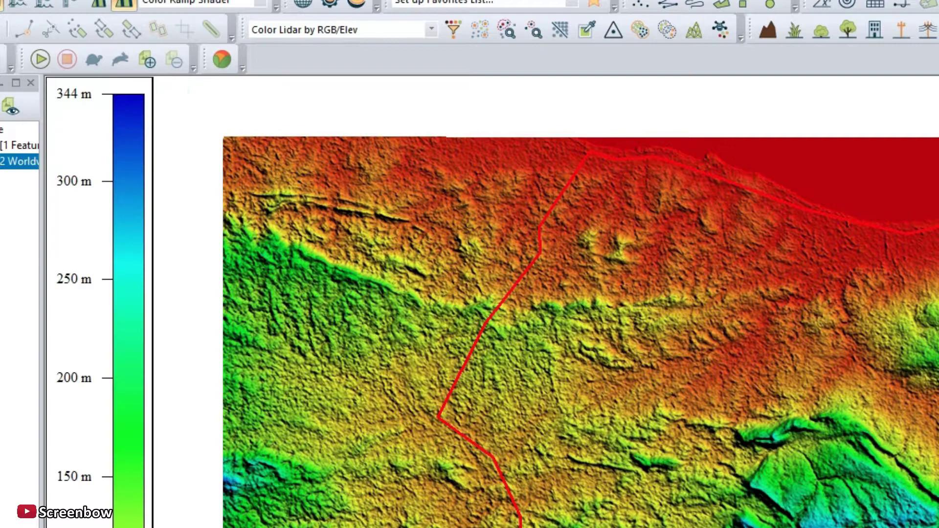
left_click(78, 7)
mouse_move(93, 2)
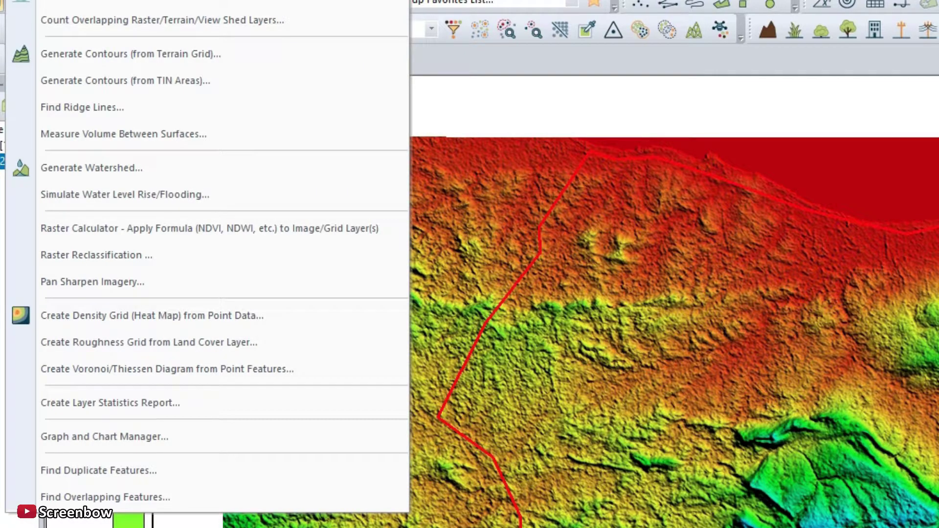
left_click(85, 51)
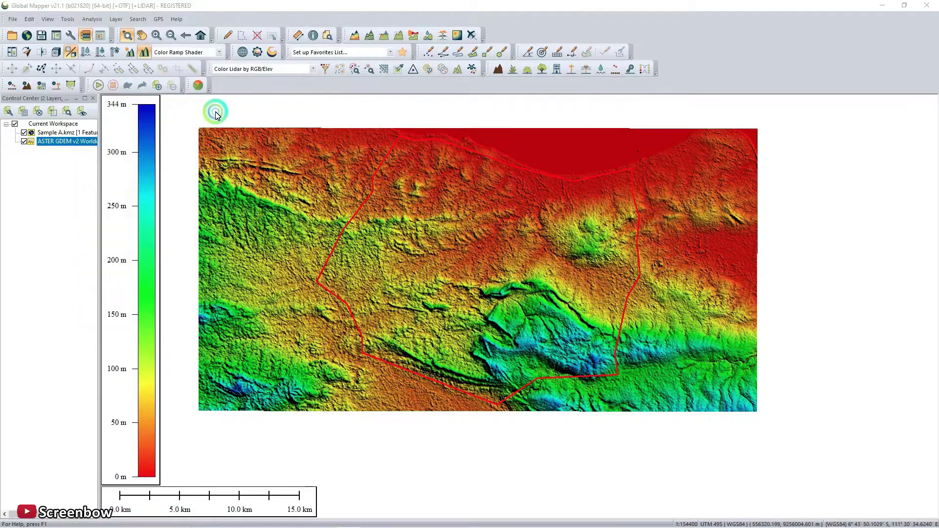
left_click(442, 205)
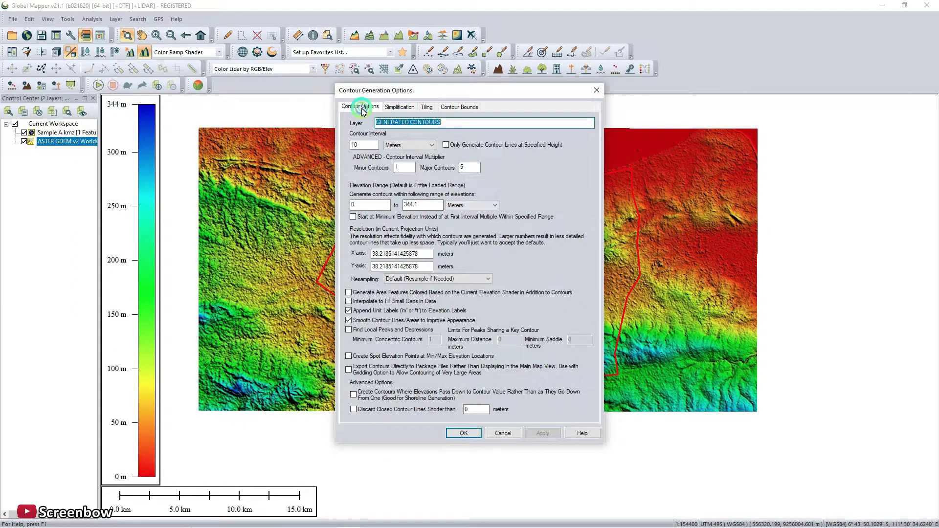
left_click(362, 110)
left_click(375, 146)
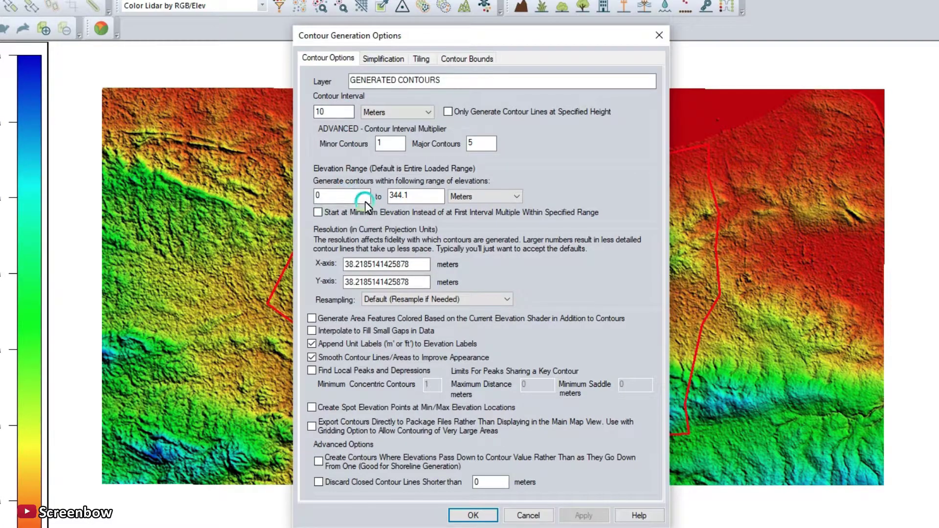
left_click(393, 143)
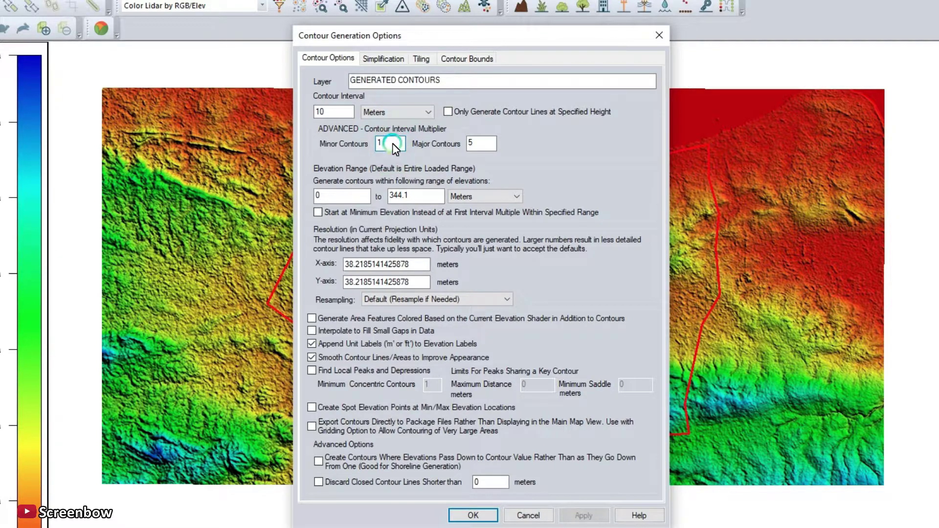
left_click(487, 145)
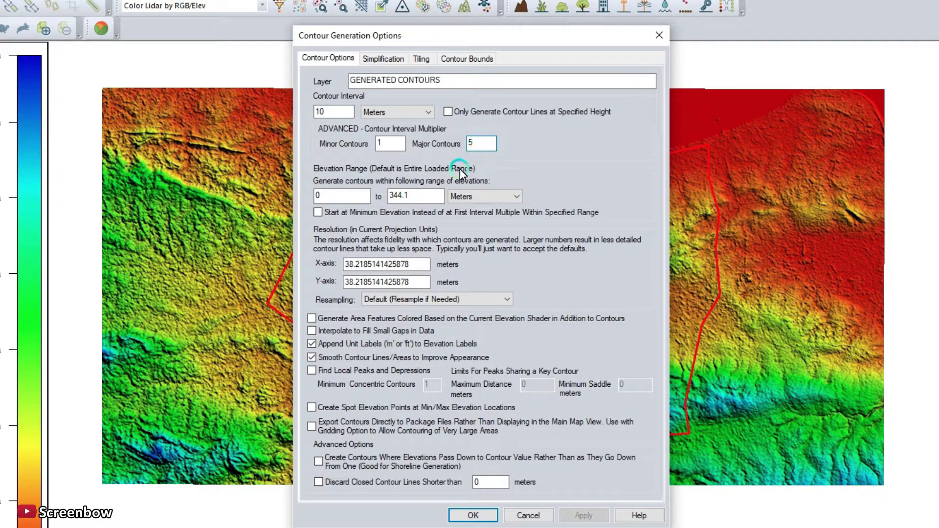
left_click(434, 195)
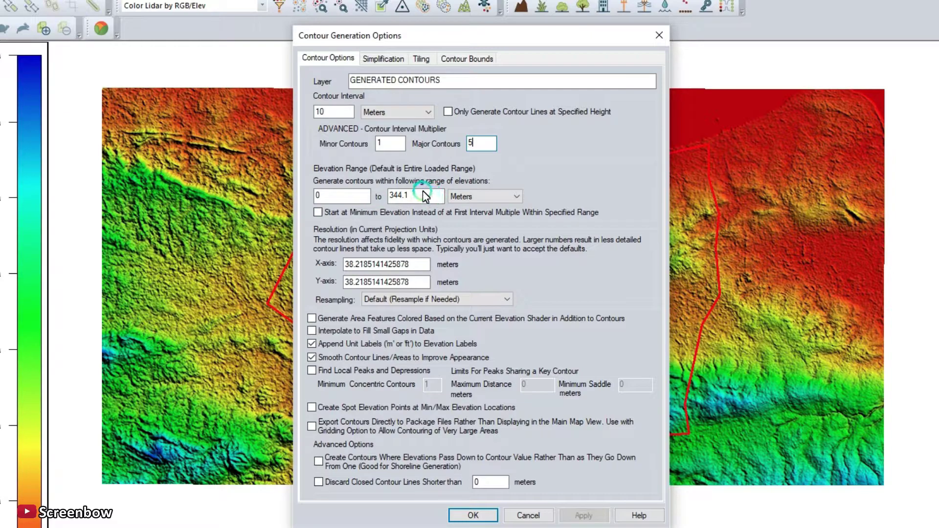
left_click(460, 502)
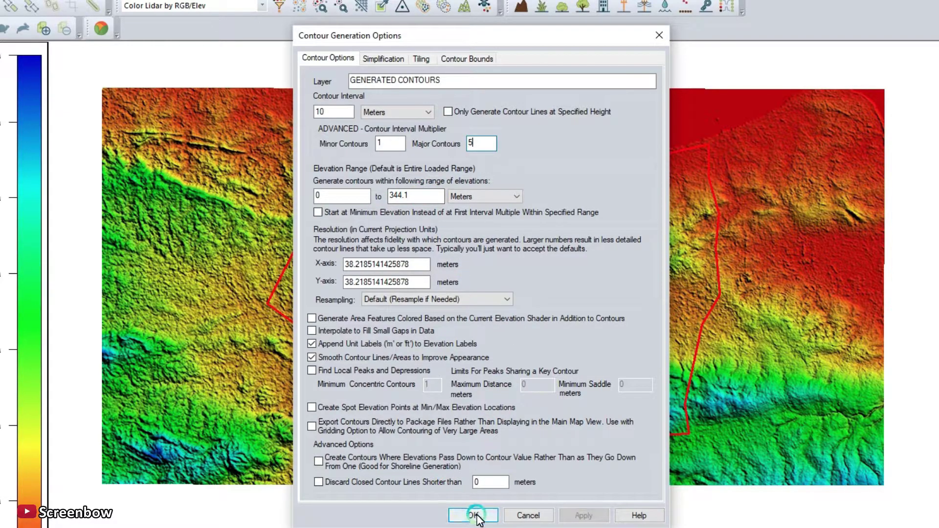
Limit the contour bounds to a drawn box of about 31.9 by 23.6 km enclosing the Sample A outline, and generate the contours.
left_click(400, 59)
left_click(420, 59)
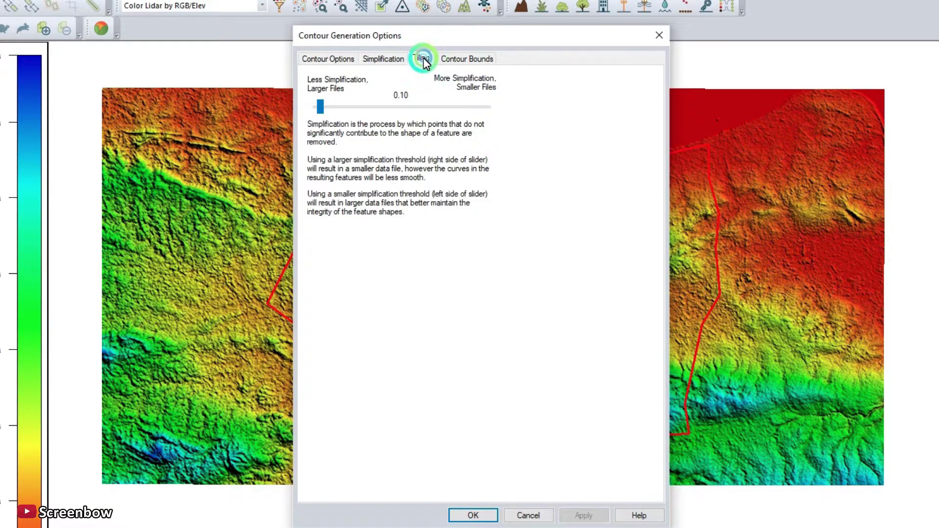
left_click(451, 58)
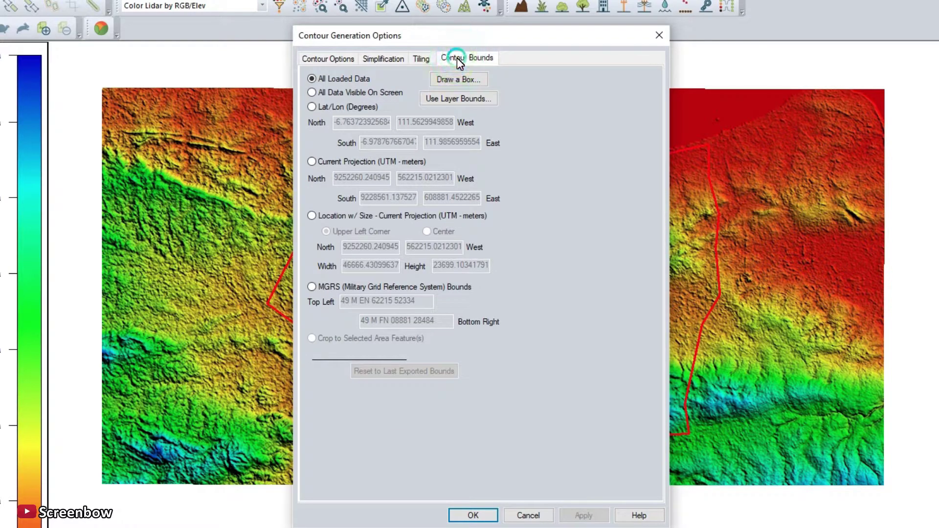
left_click(458, 58)
left_click(509, 65)
left_click(466, 78)
left_click(486, 126)
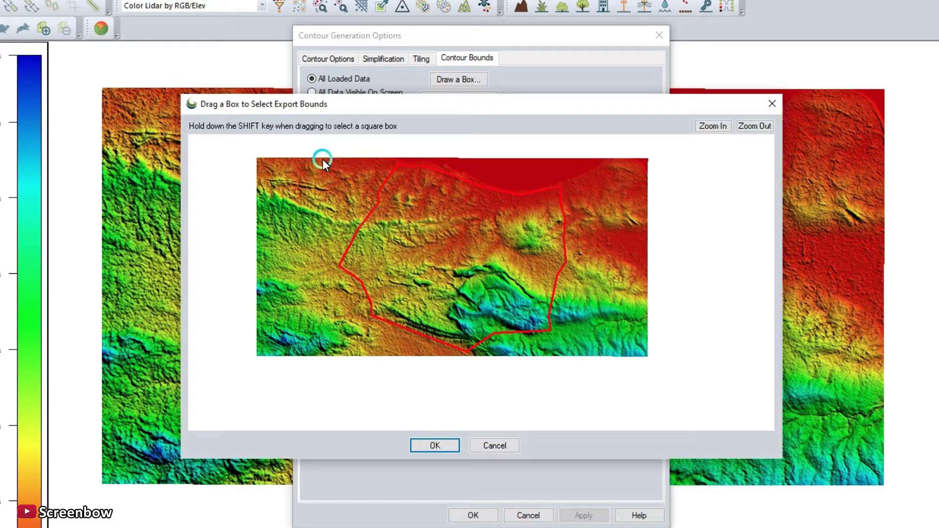
left_click_drag(323, 160, 590, 359)
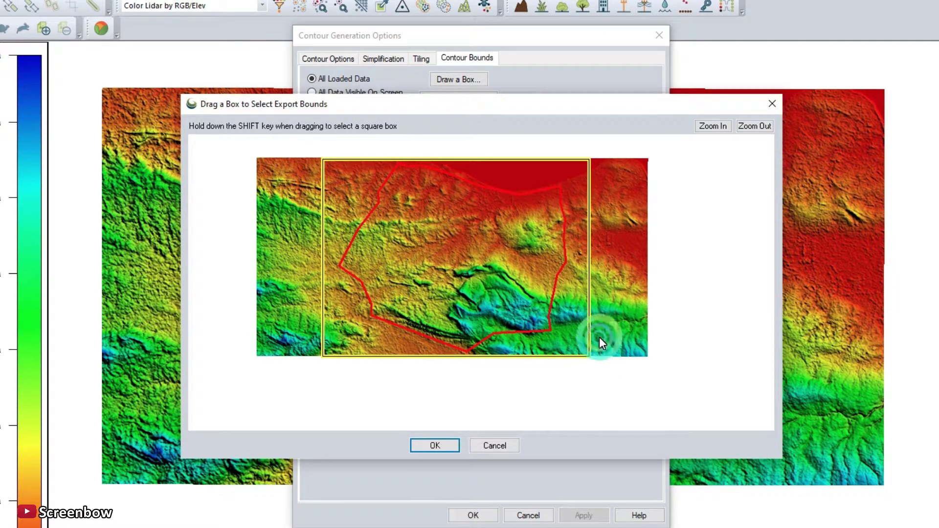
left_click(450, 445)
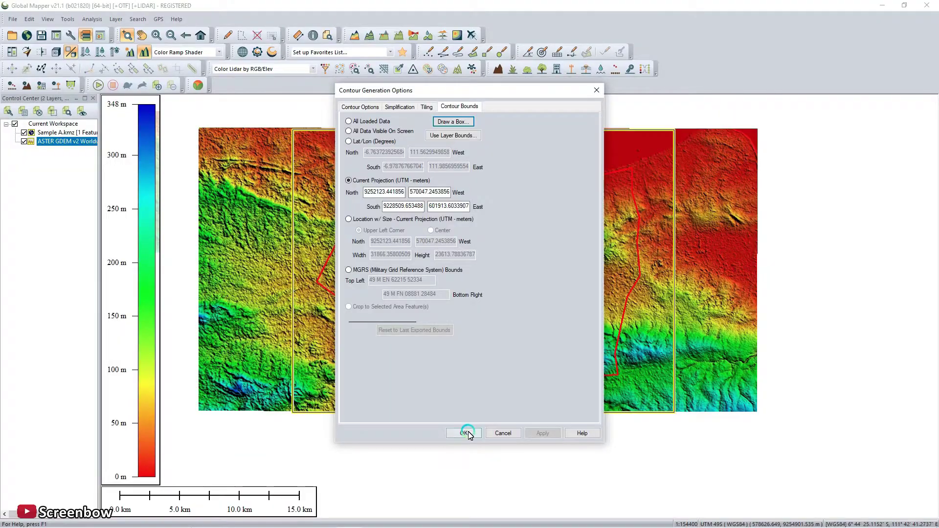
left_click(473, 515)
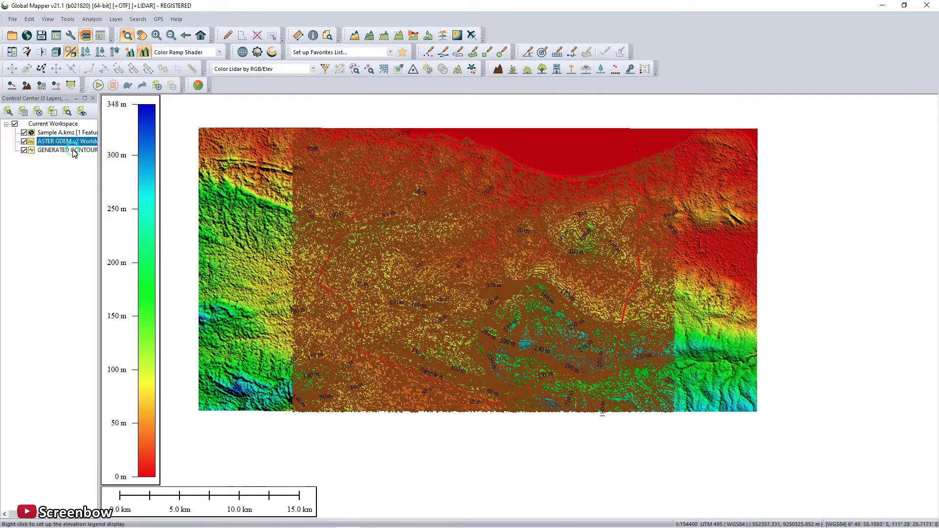
Hide the ASTER GDEM v2 elevation layer and examine the generated contour lines and elevation labels within the Sample A outline.
left_click(24, 142)
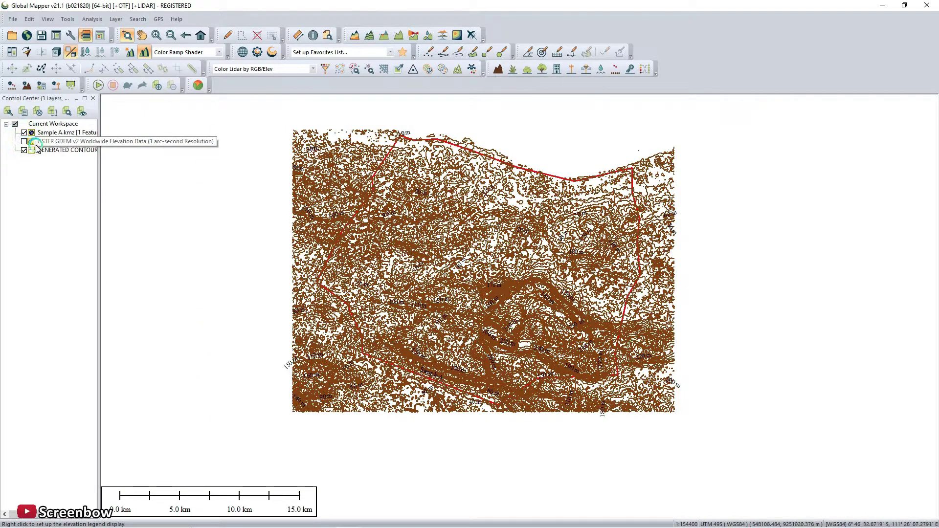
scroll(547, 292, "up", 1)
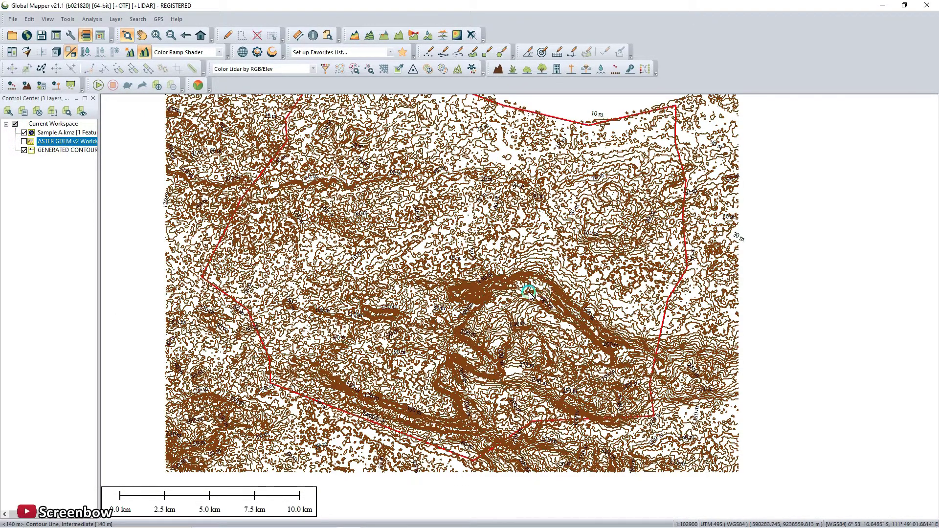
scroll(526, 293, "down", 1)
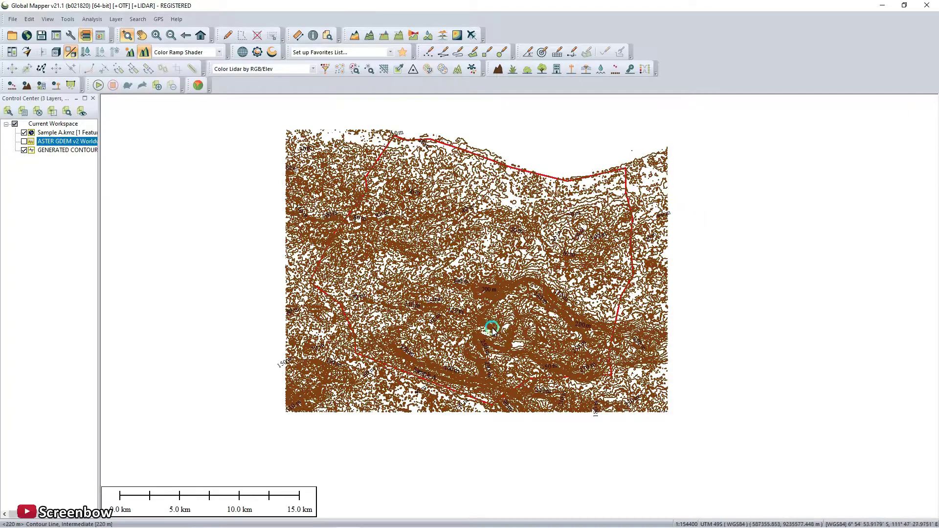
scroll(493, 330, "up", 6)
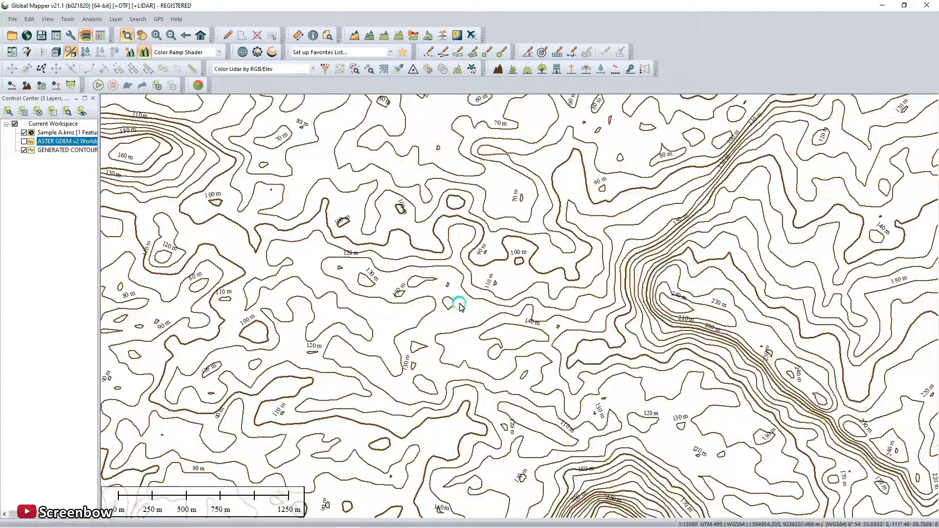
scroll(460, 306, "down", 3)
scroll(509, 258, "up", 4)
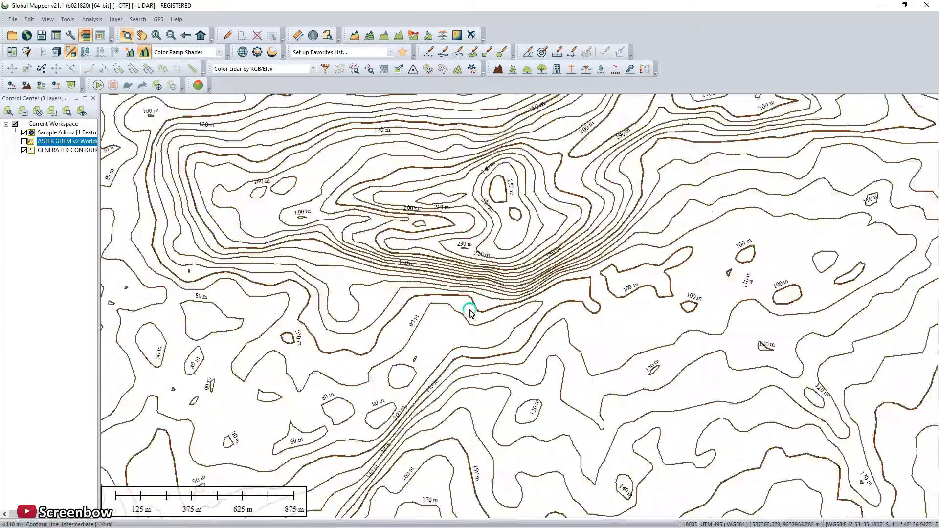
scroll(471, 313, "down", 6)
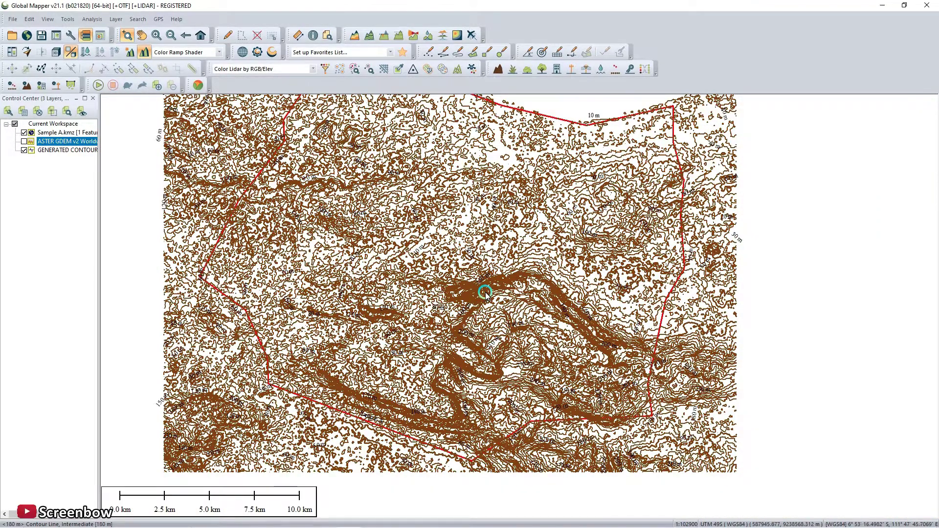
scroll(486, 292, "down", 1)
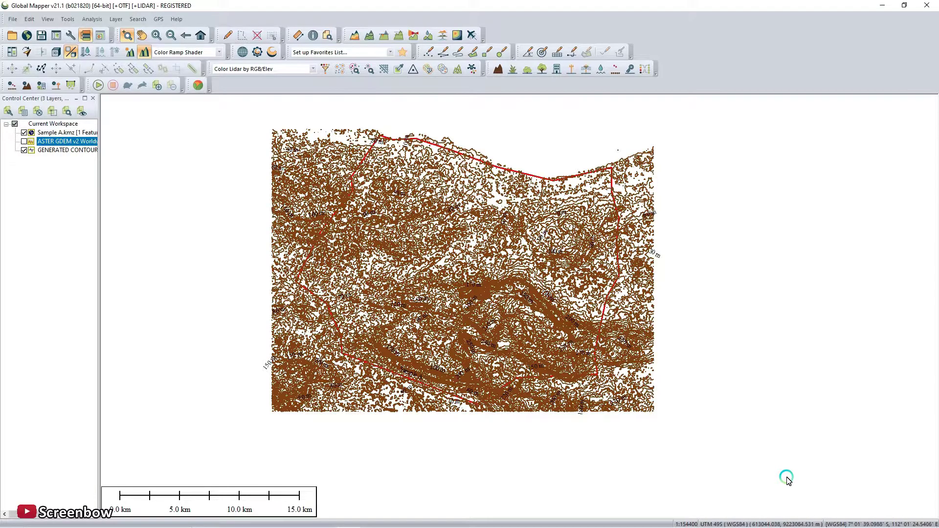
Inspect the contours around the outline's southeastern corner, and show and hide the ASTER GDEM v2 layer to compare them with the terrain.
scroll(786, 424, "up", 1)
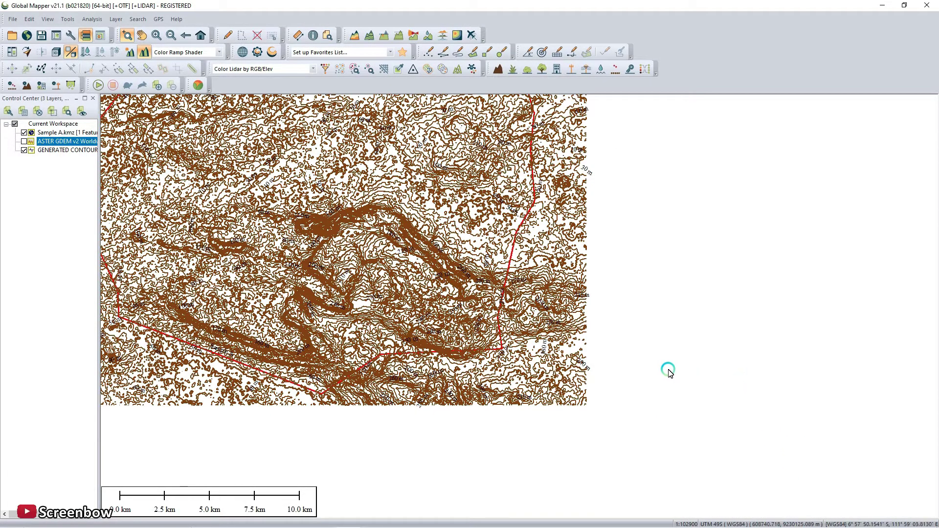
left_click(430, 325)
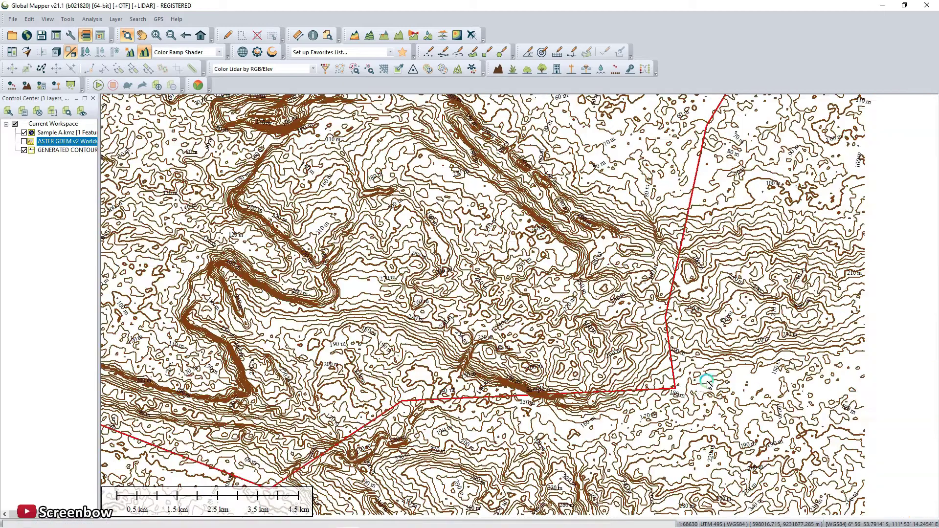
scroll(708, 383, "down", 1)
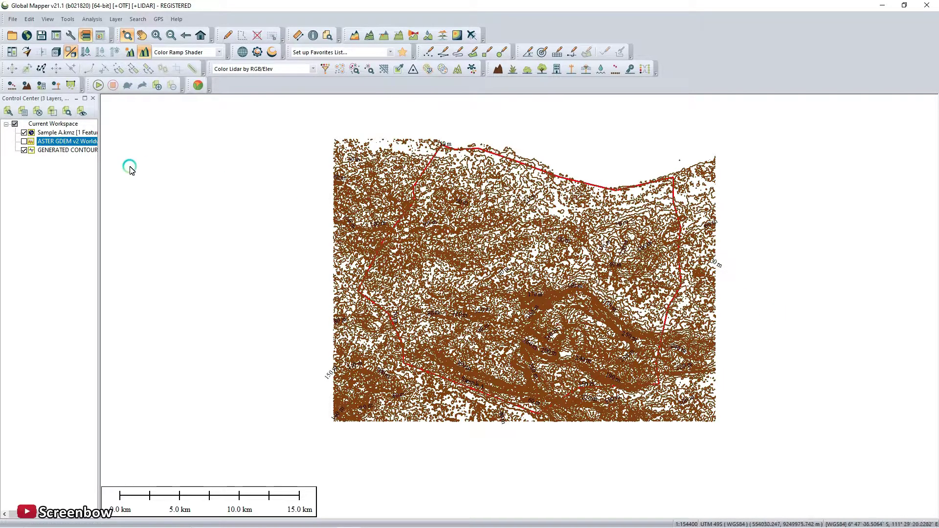
left_click(24, 141)
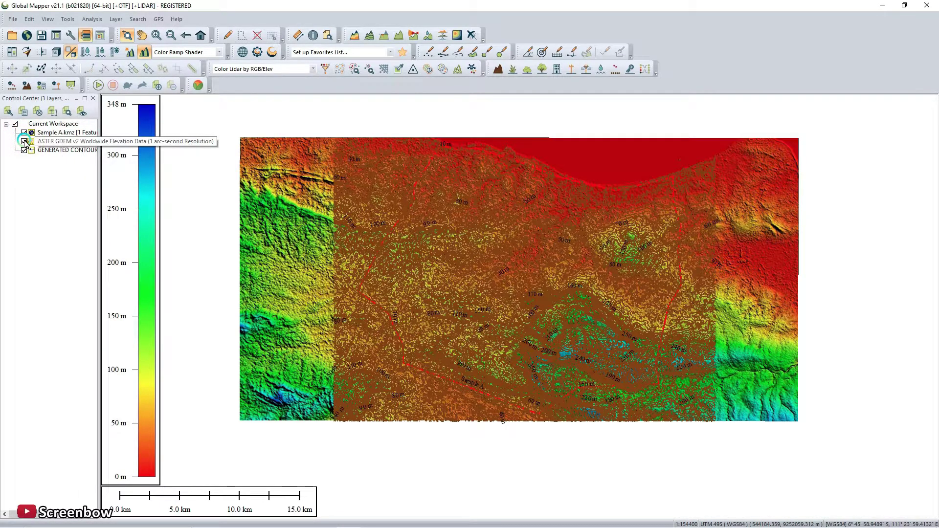
left_click(24, 141)
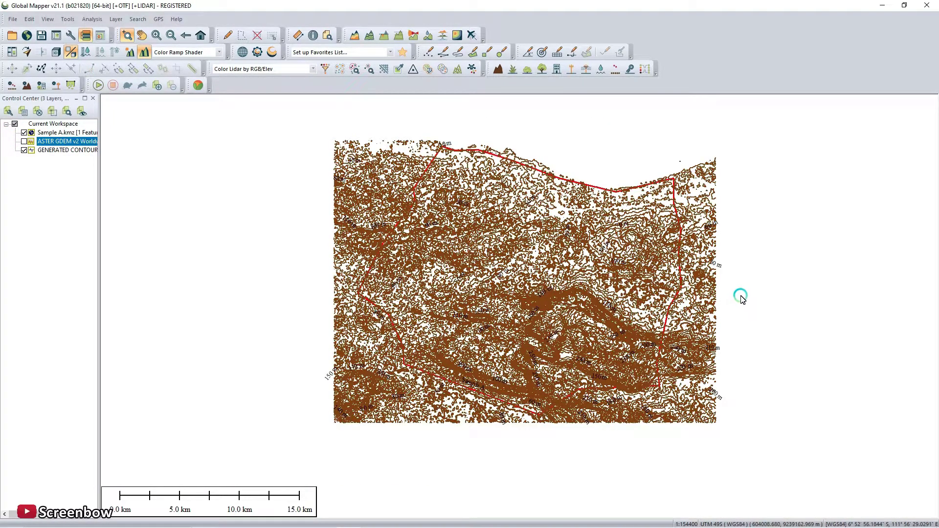
Start a vector export of the loaded data with DWG as the export format.
left_click(12, 20)
mouse_move(69, 273)
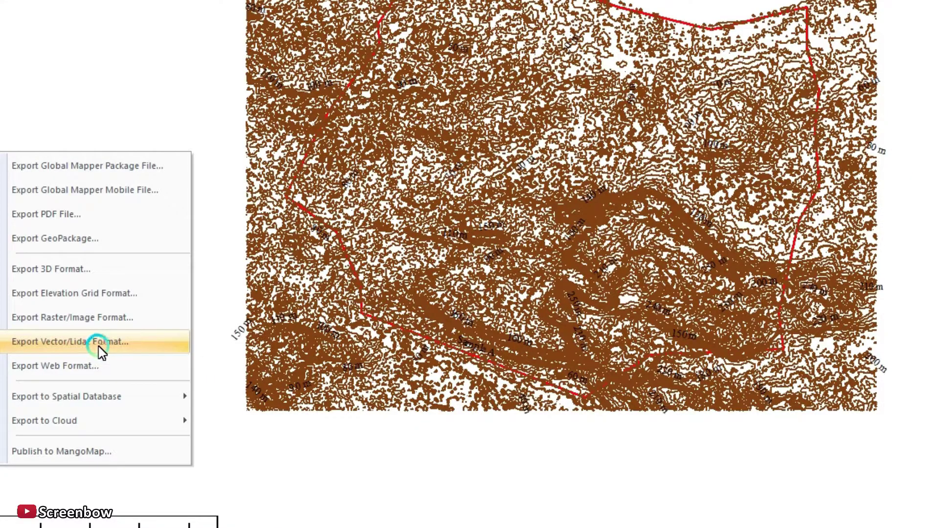
left_click(100, 346)
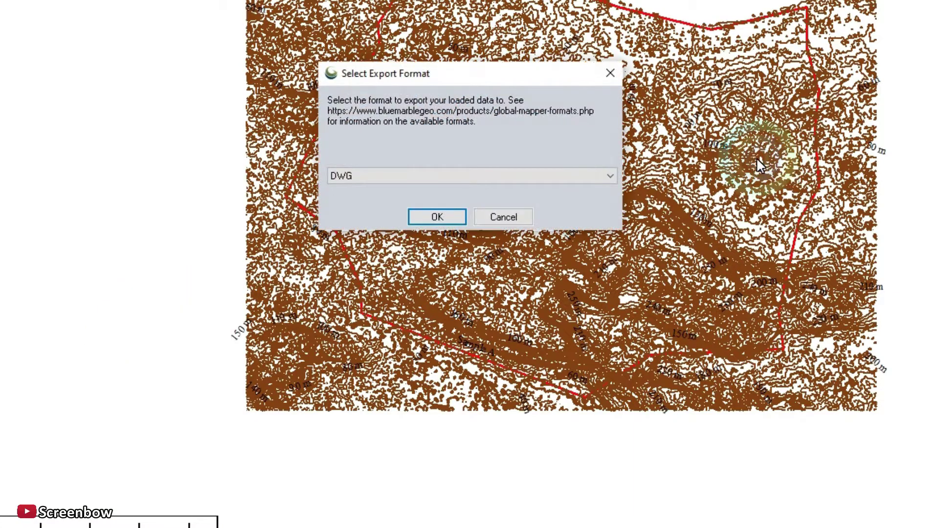
left_click(418, 182)
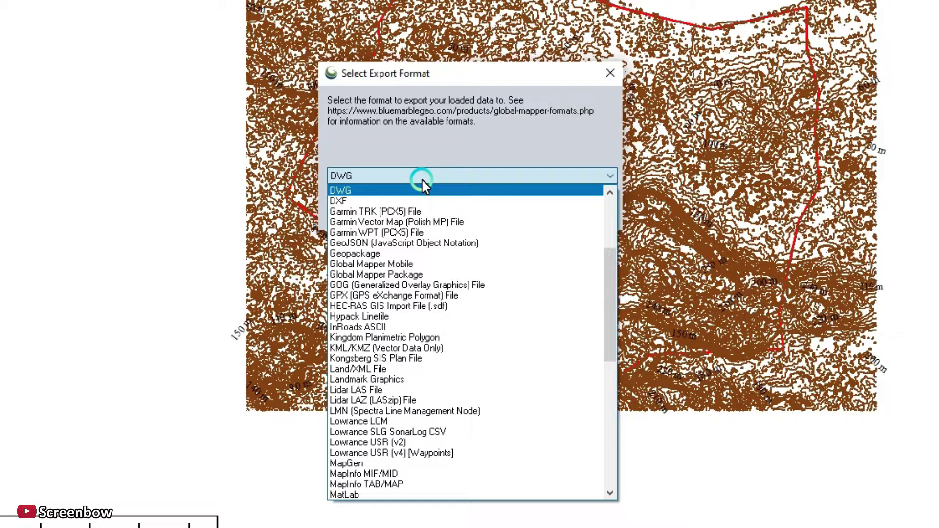
left_click(422, 178)
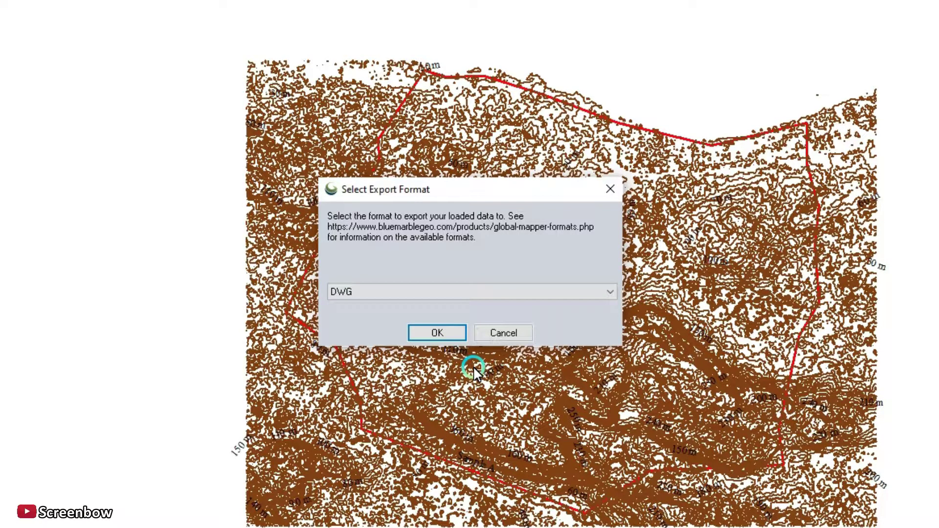
left_click(440, 335)
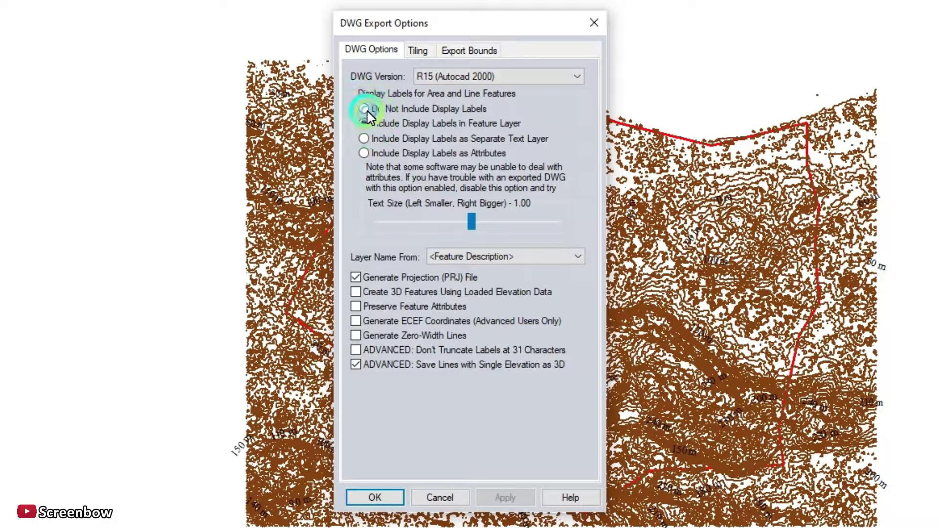
Set the DWG export to not include display labels for area and line features, and accept the export options.
left_click(364, 153)
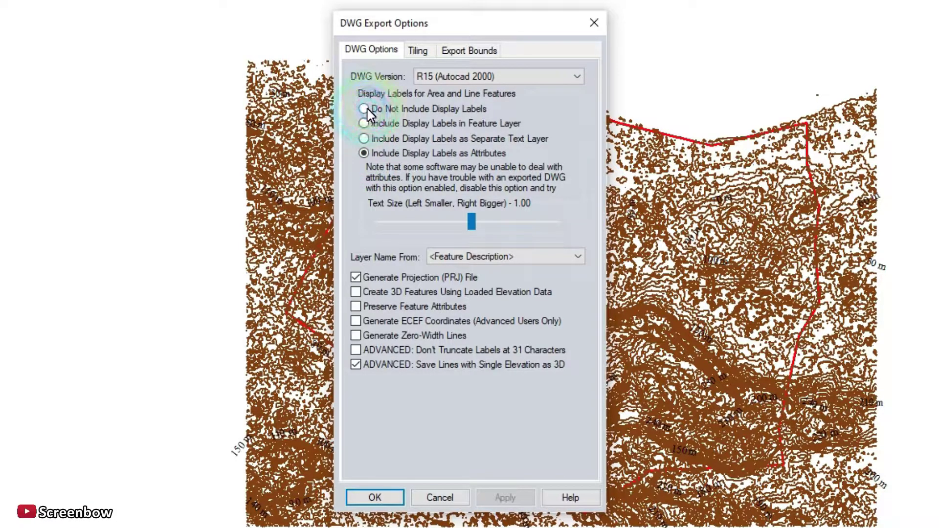
left_click(367, 110)
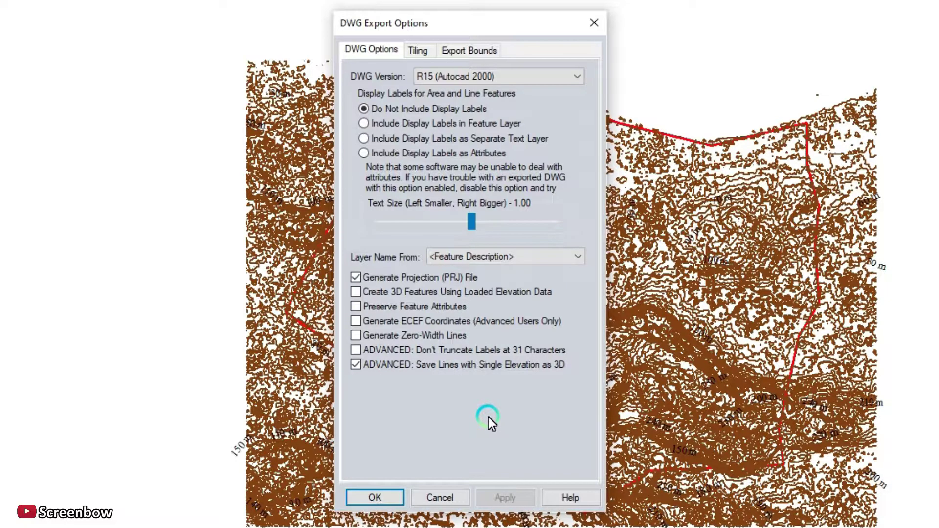
left_click(376, 498)
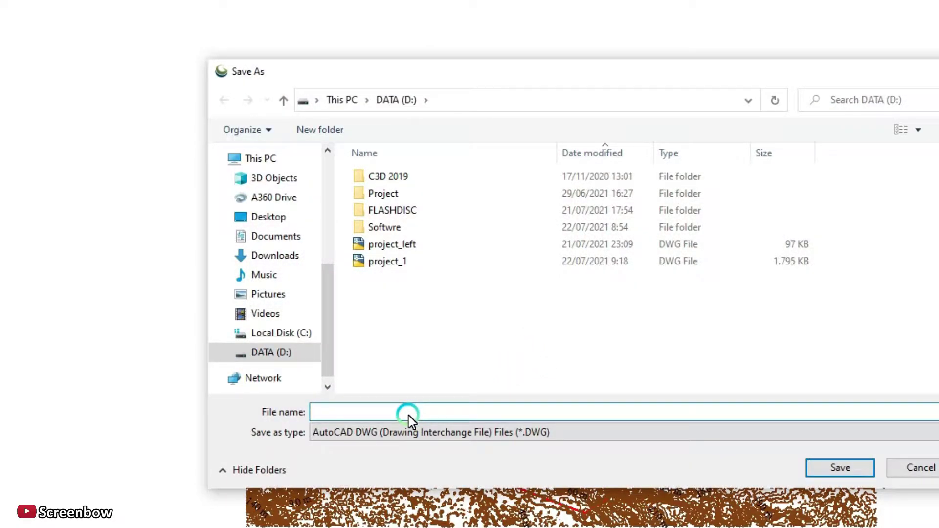
Save the exported DWG file as Sample A on the DATA (D:) drive.
type("Samp")
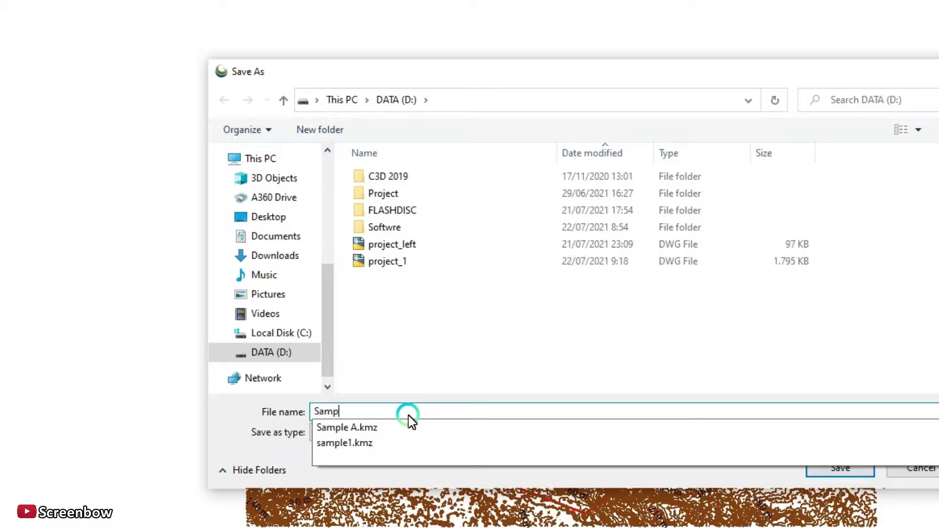
type("le A")
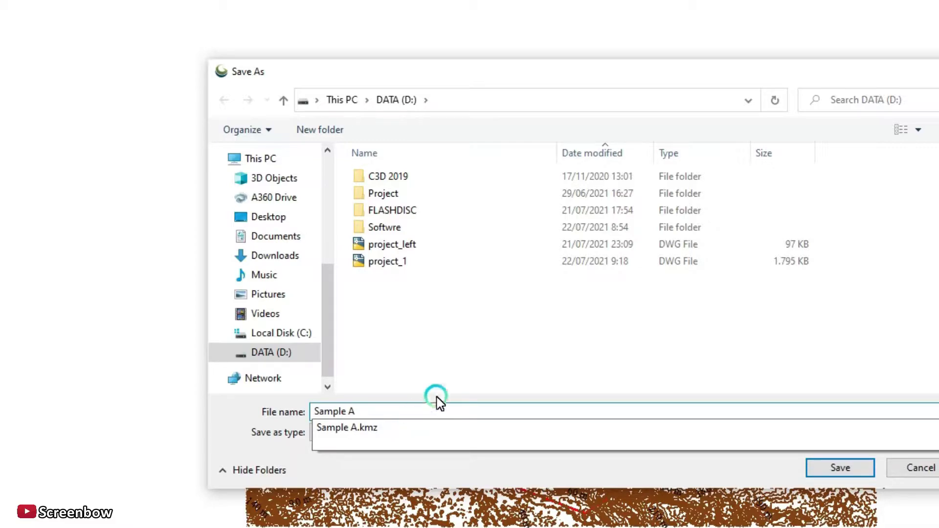
left_click(658, 344)
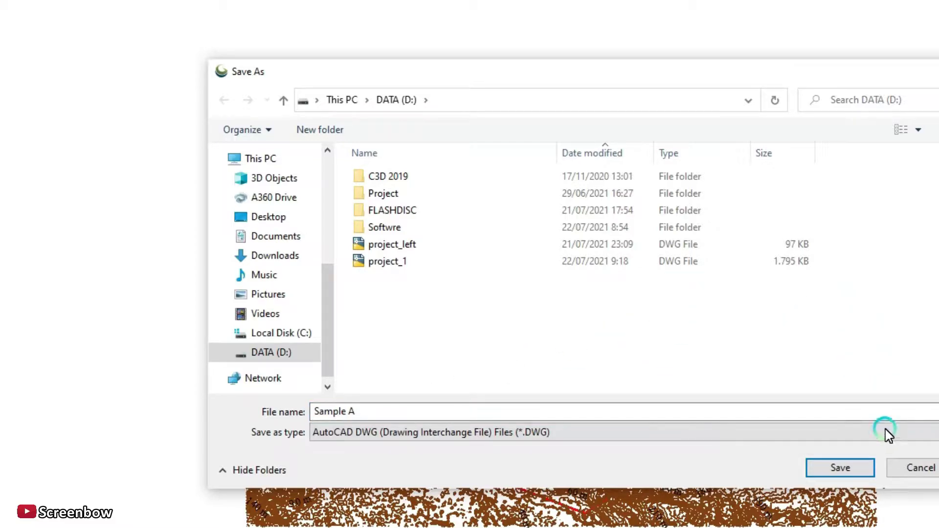
left_click(852, 466)
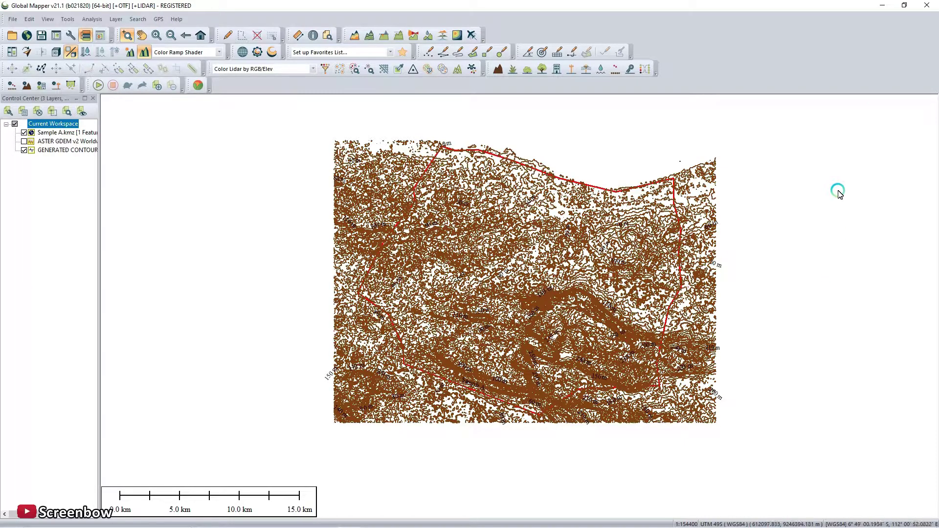
Switch to Google Earth Pro, examine the Sample A outline on the satellite imagery, and minimize the window to reach the desktop.
left_click(881, 6)
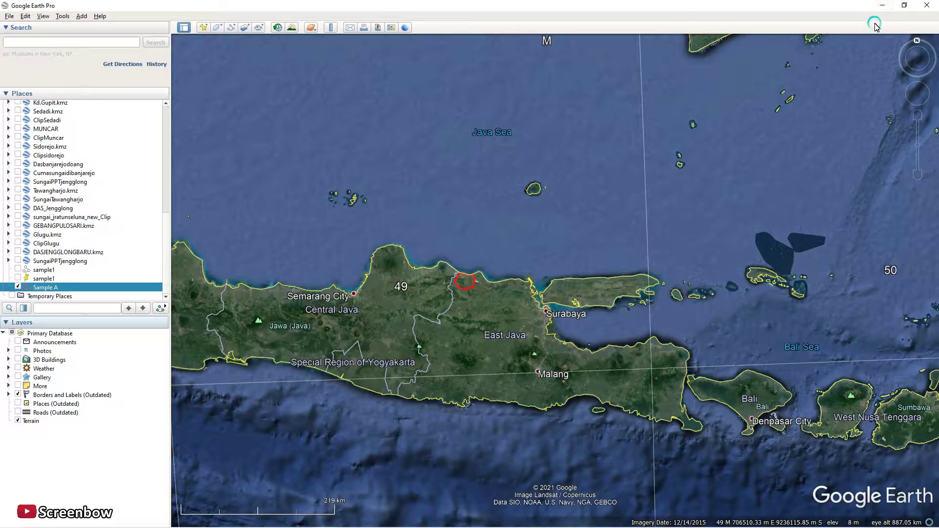
scroll(489, 276, "up", 2)
scroll(458, 285, "up", 3)
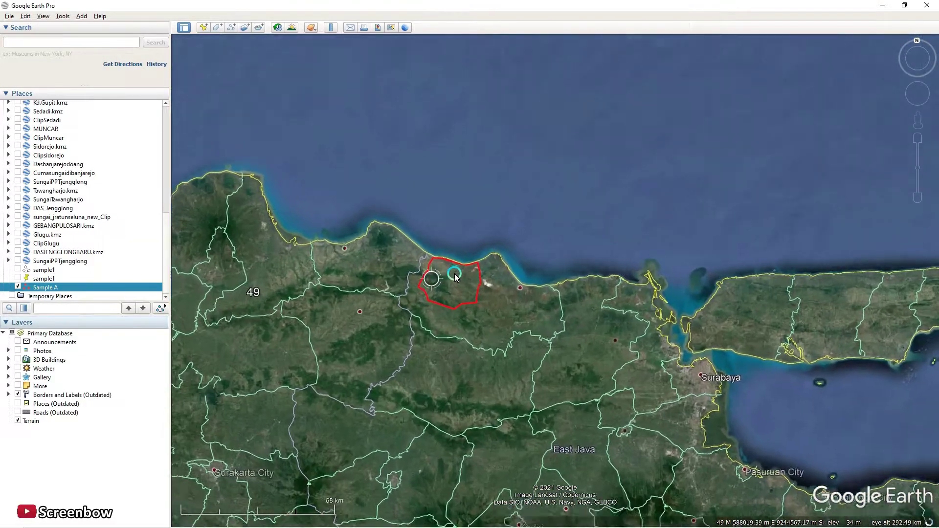
scroll(467, 300, "up", 3)
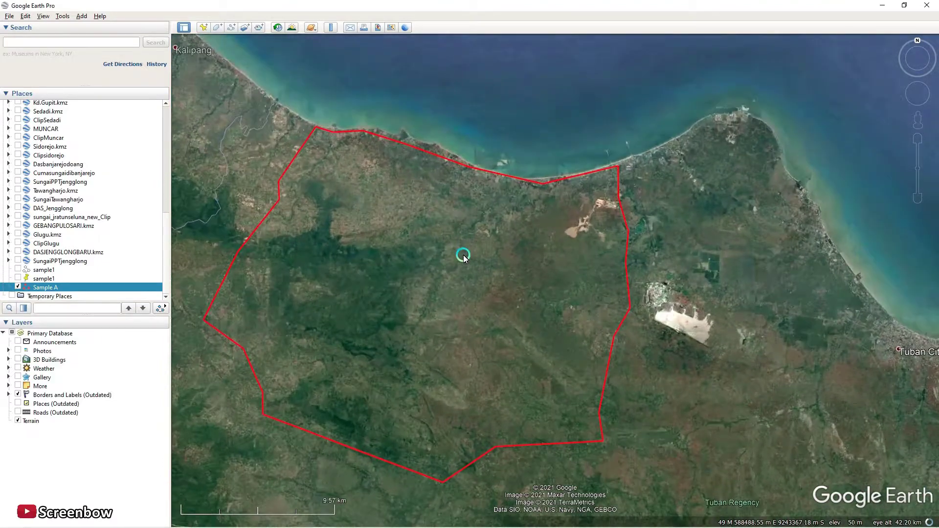
left_click_drag(464, 258, 524, 258)
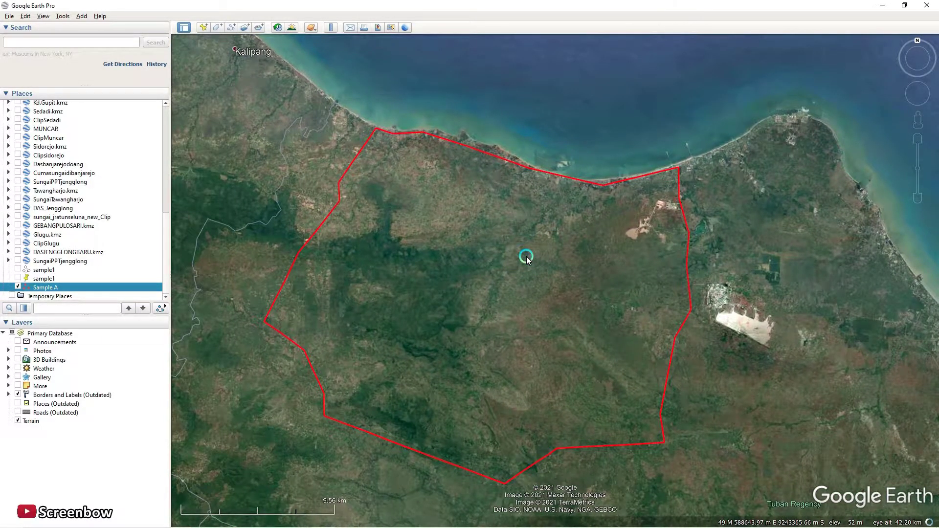
left_click(879, 6)
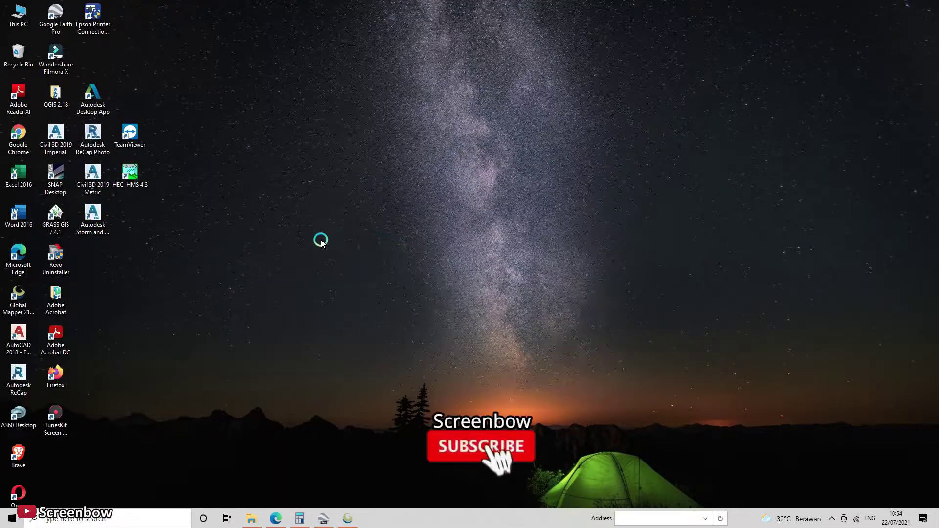
Start Civil 3D 2019 Metric and open the Sample A drawing from the DATA (D:) drive.
left_click(100, 106)
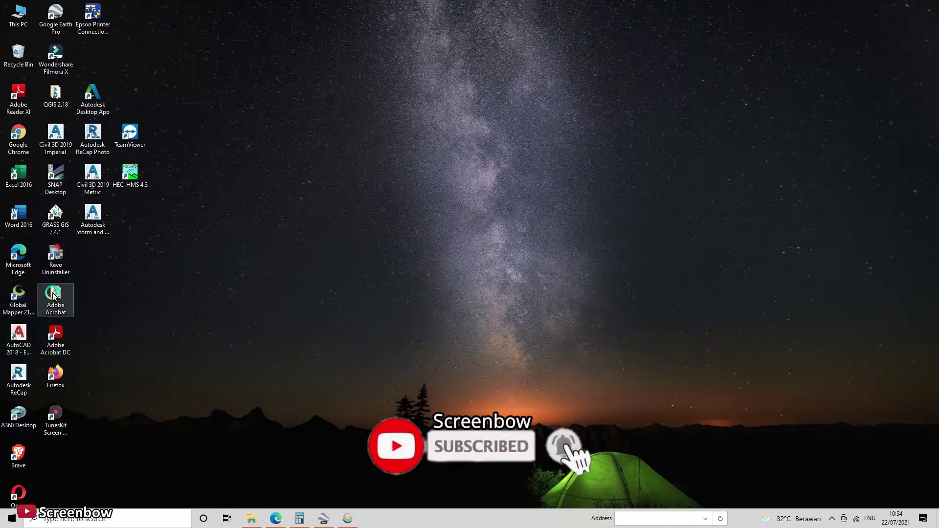
double_click(98, 176)
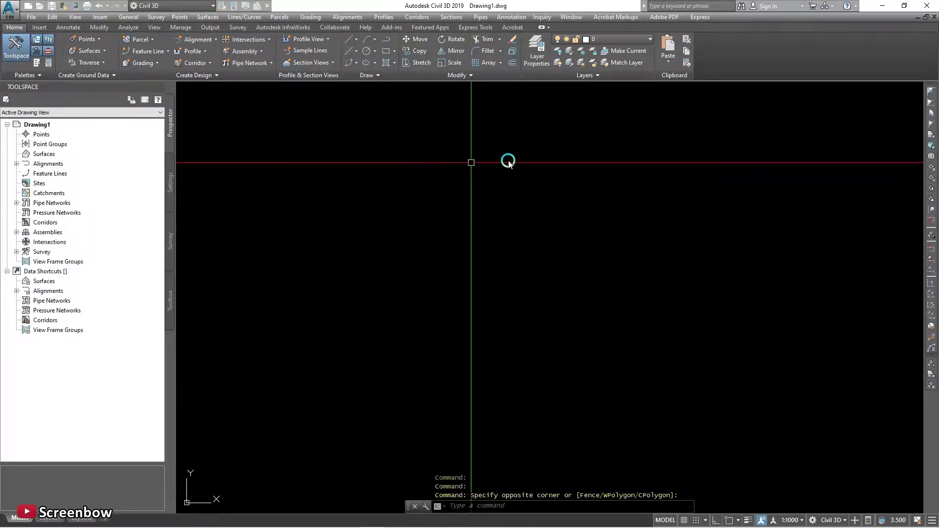
left_click(36, 17)
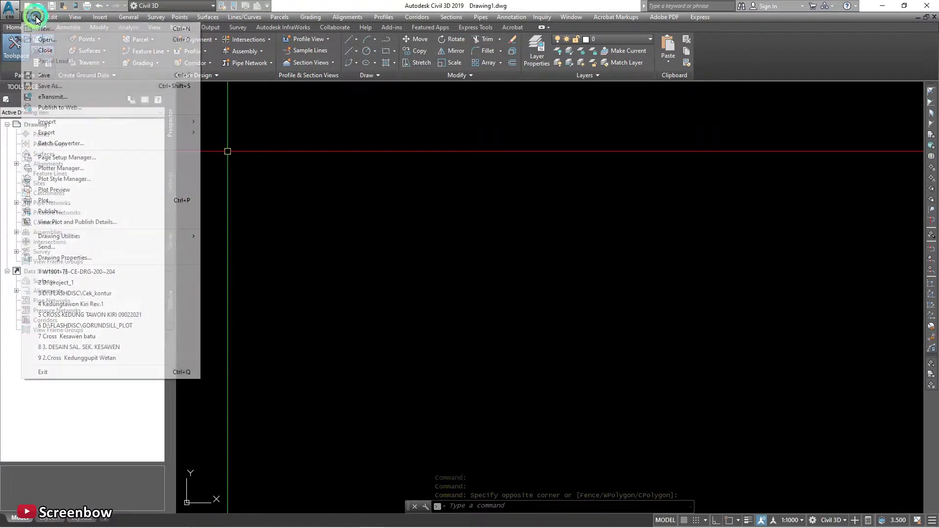
left_click(63, 44)
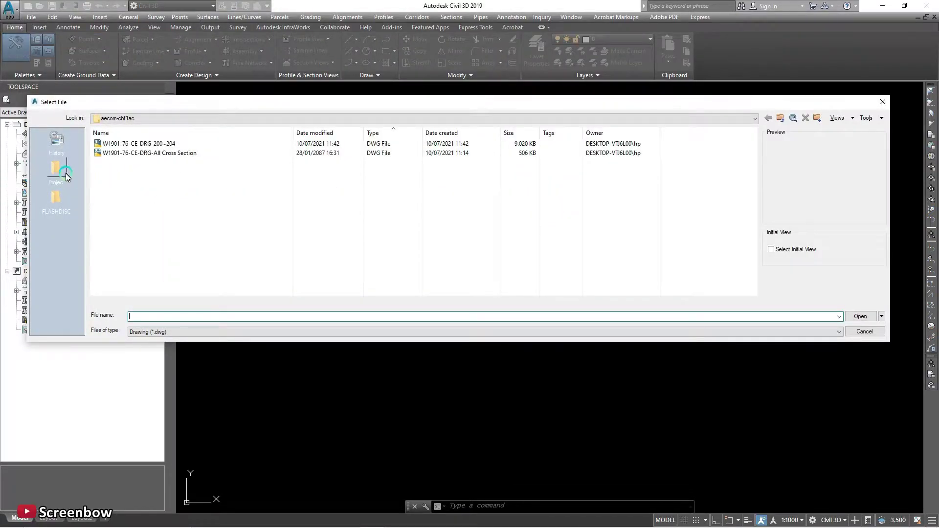
left_click(57, 199)
left_click(199, 120)
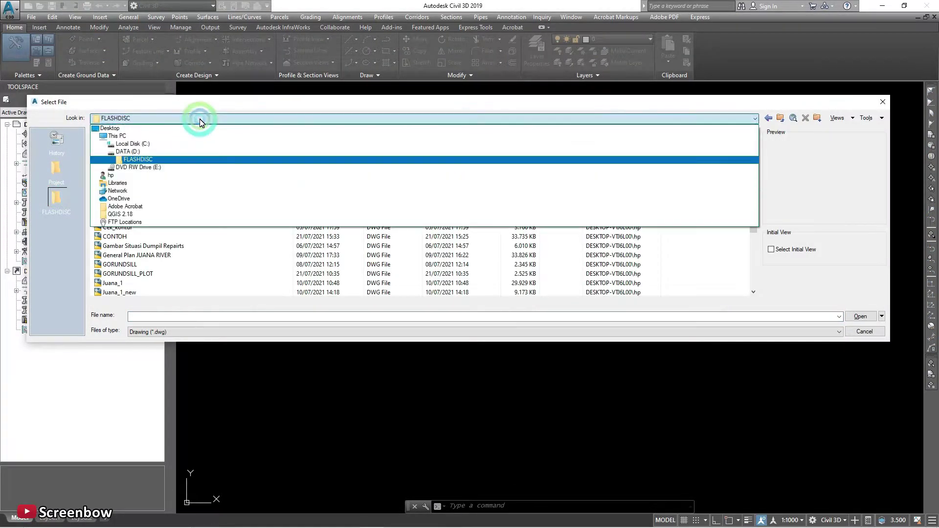
left_click(167, 152)
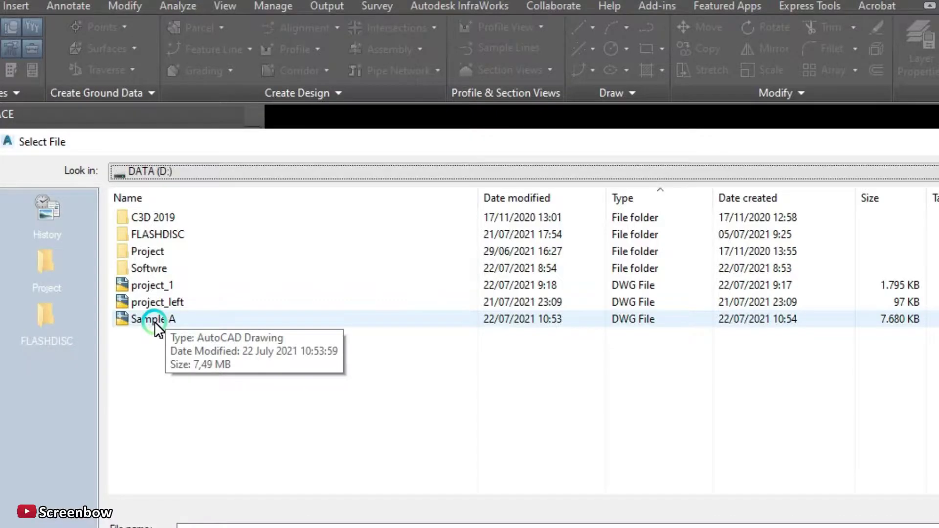
left_click(159, 198)
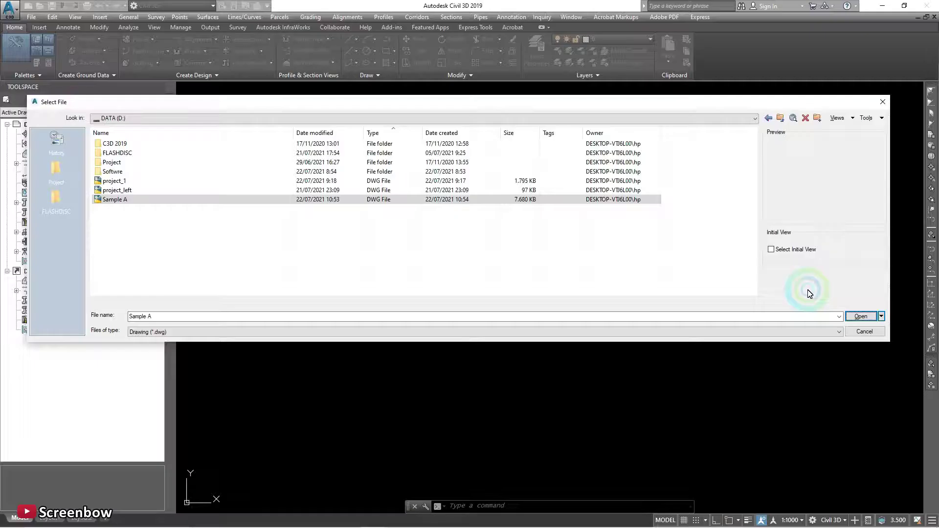
left_click(855, 315)
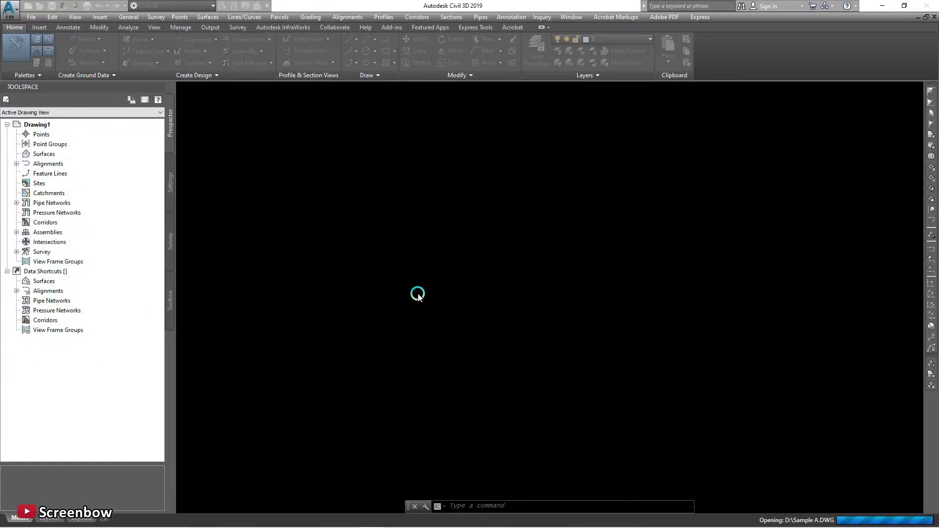
left_click(410, 235)
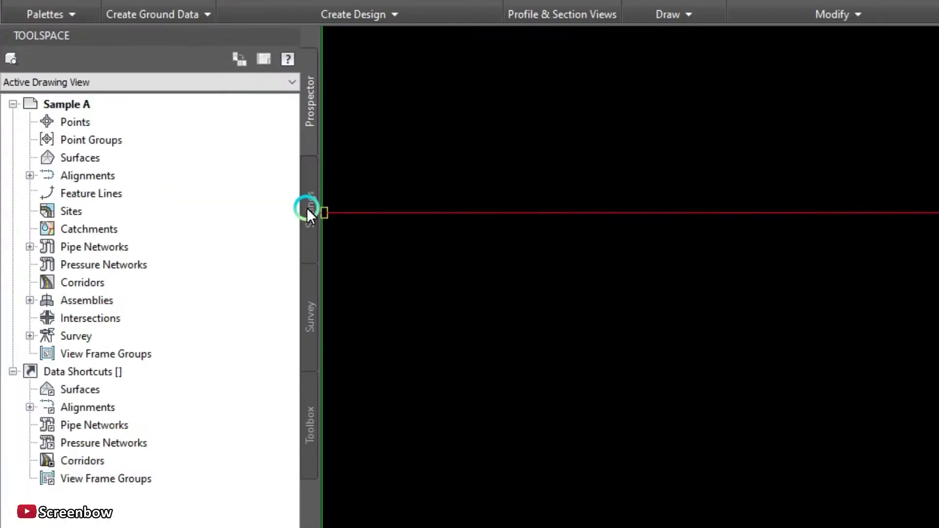
In the drawing settings of Sample A, set the drawing units to Meters and the scale to 1:1000.
left_click(307, 207)
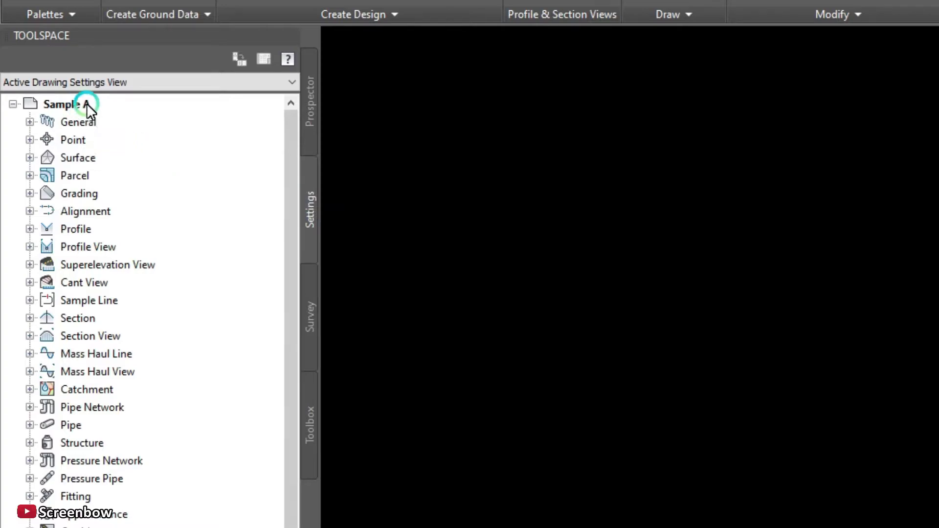
left_click(309, 128)
left_click(309, 187)
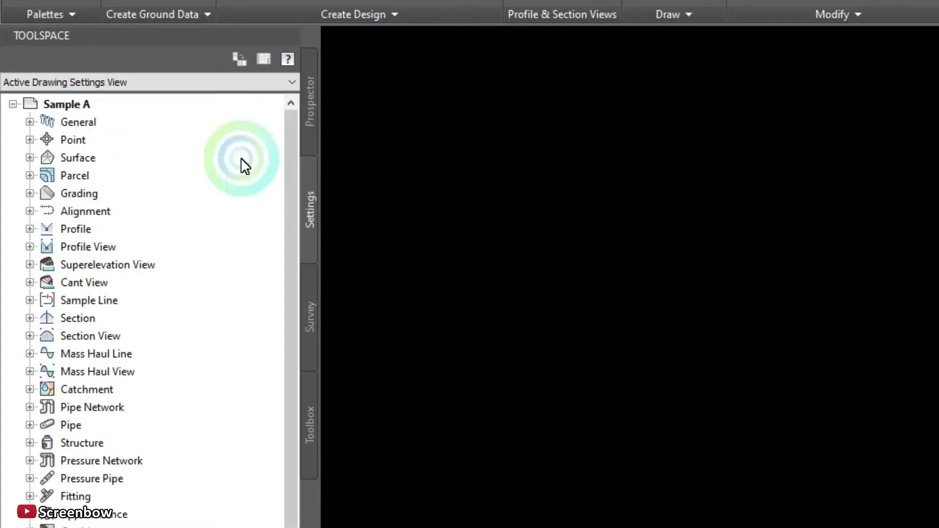
left_click(79, 107)
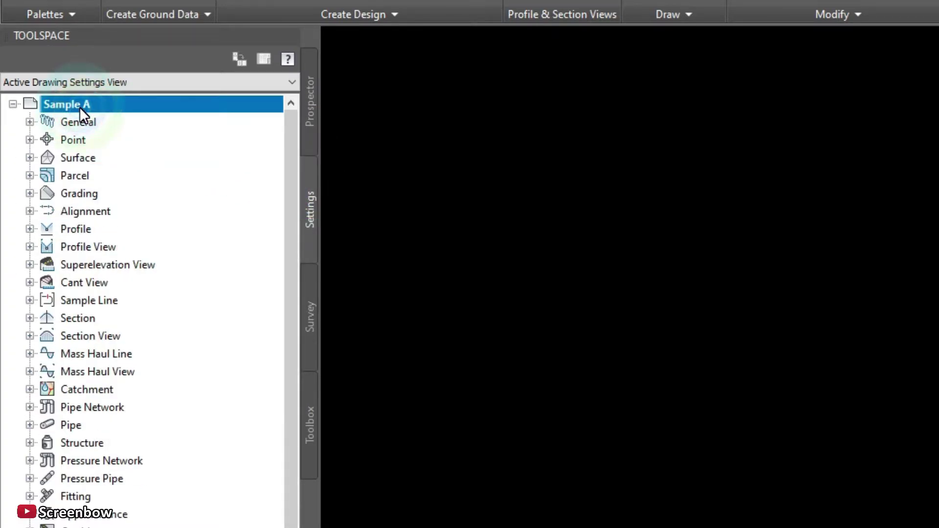
right_click(80, 107)
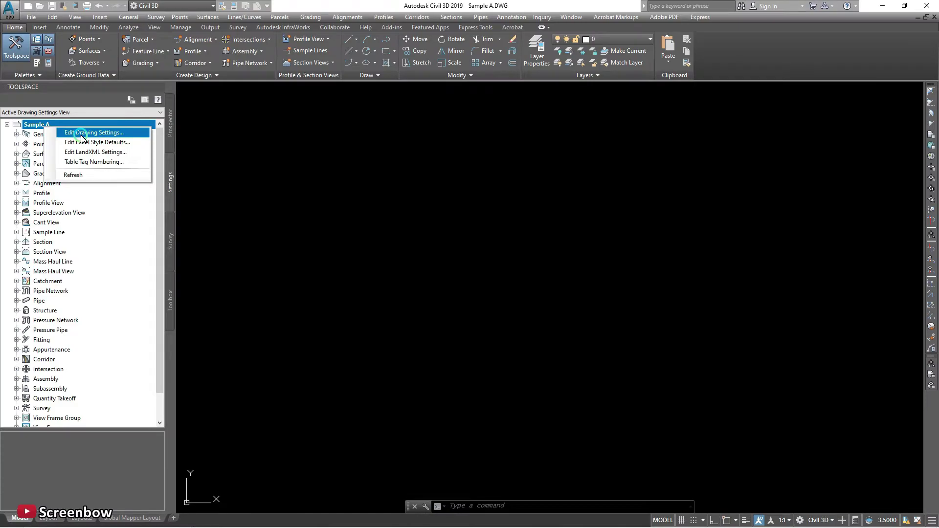
left_click(81, 137)
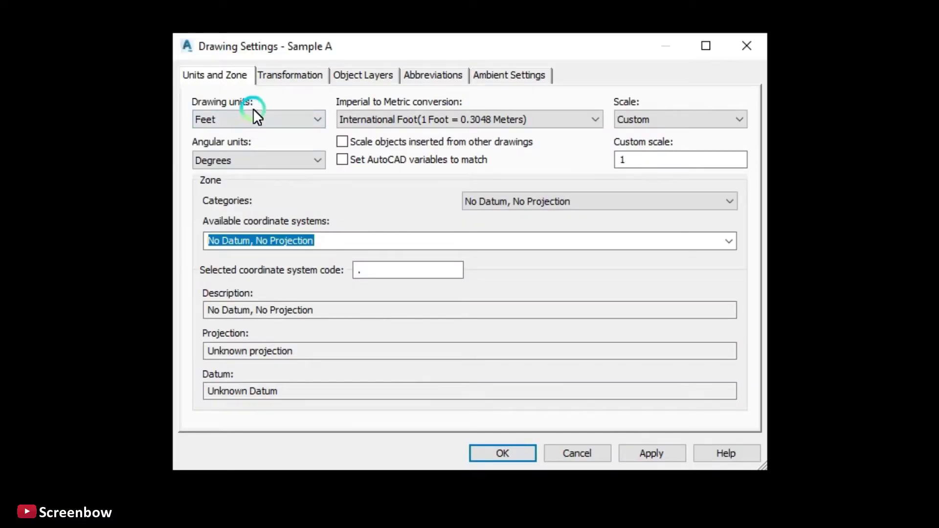
left_click(266, 121)
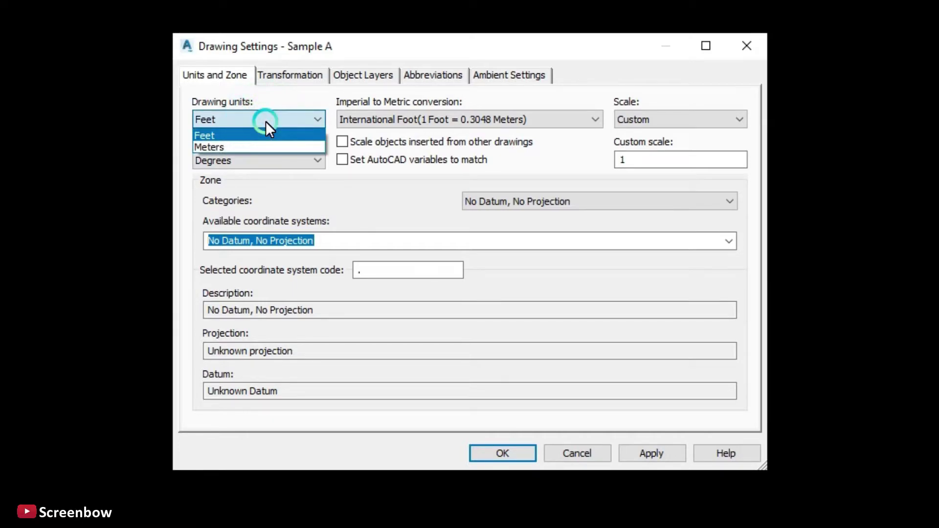
left_click(262, 144)
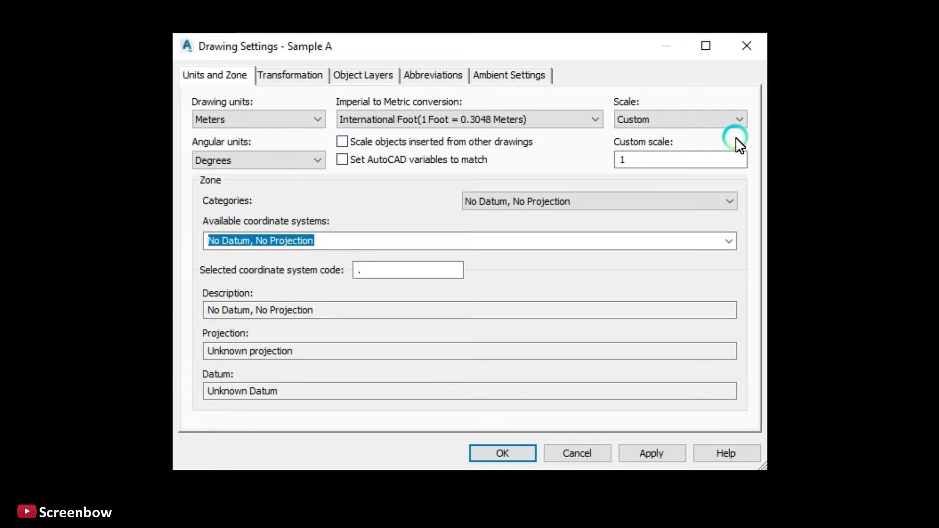
left_click(704, 120)
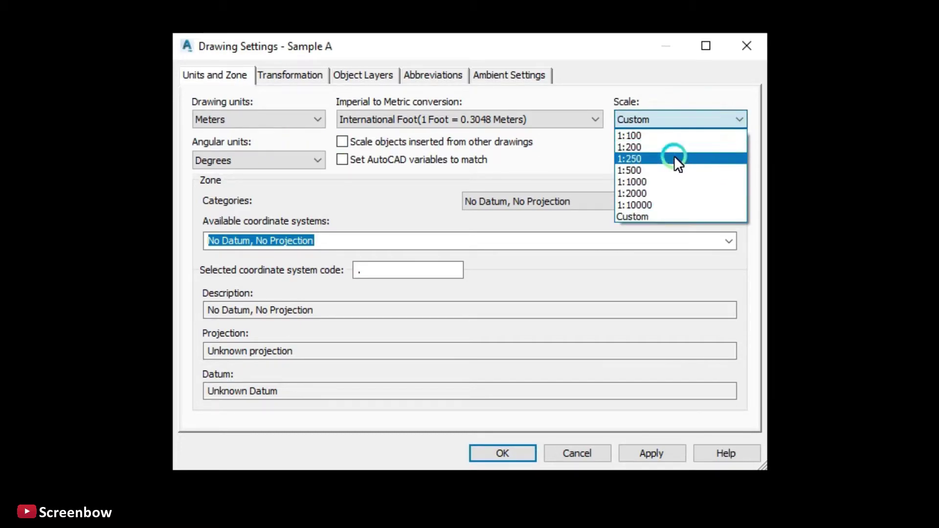
left_click(666, 181)
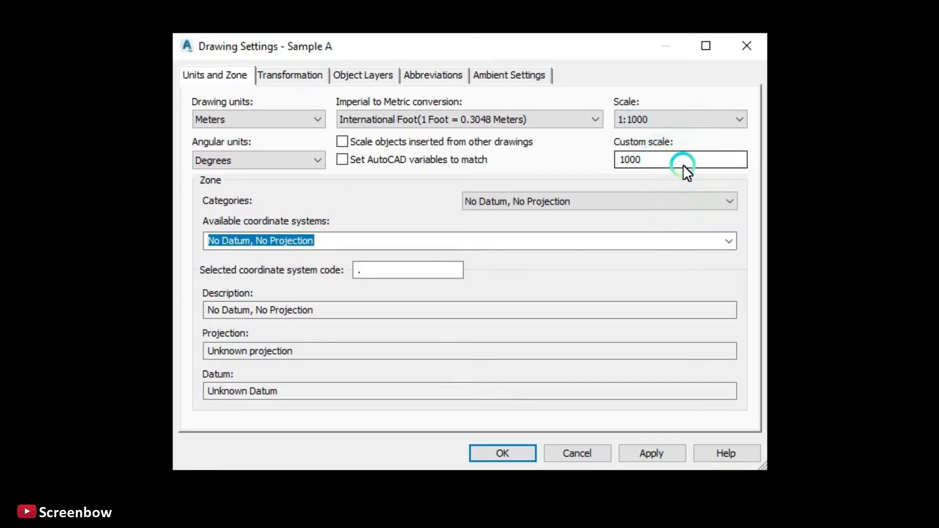
Set the coordinate zone category to UTM, WGS84 Datum.
left_click(608, 204)
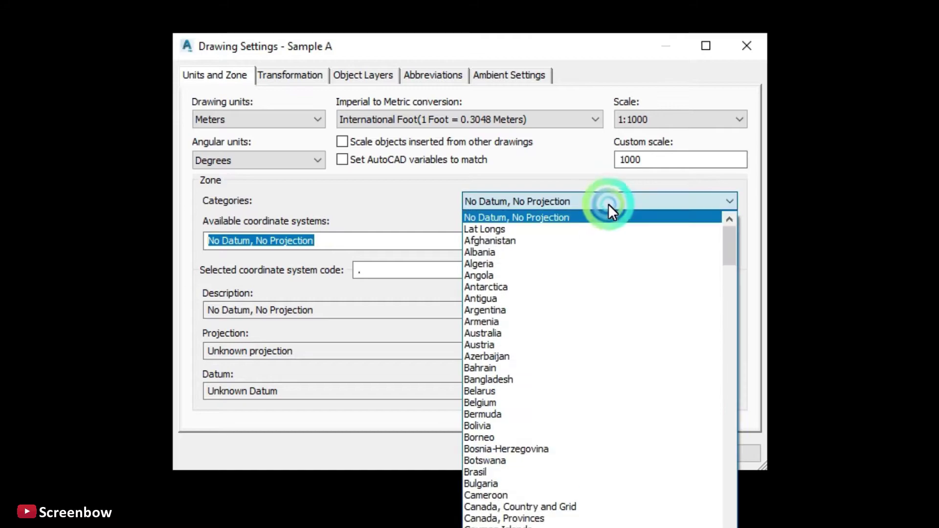
left_click_drag(729, 233, 738, 513)
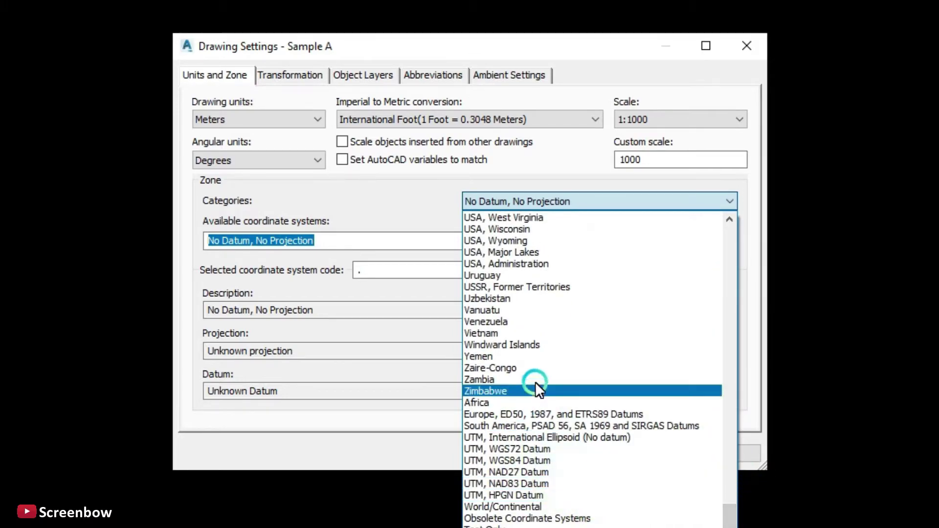
left_click(547, 461)
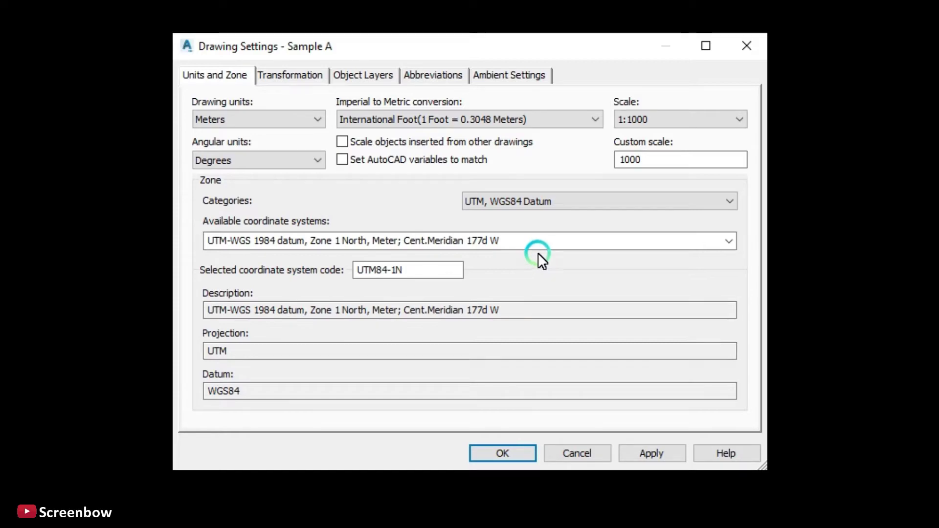
Browse the available UTM coordinate systems, and switch to Google Earth Pro to check which UTM zone contains the Sample A outline.
left_click(731, 240)
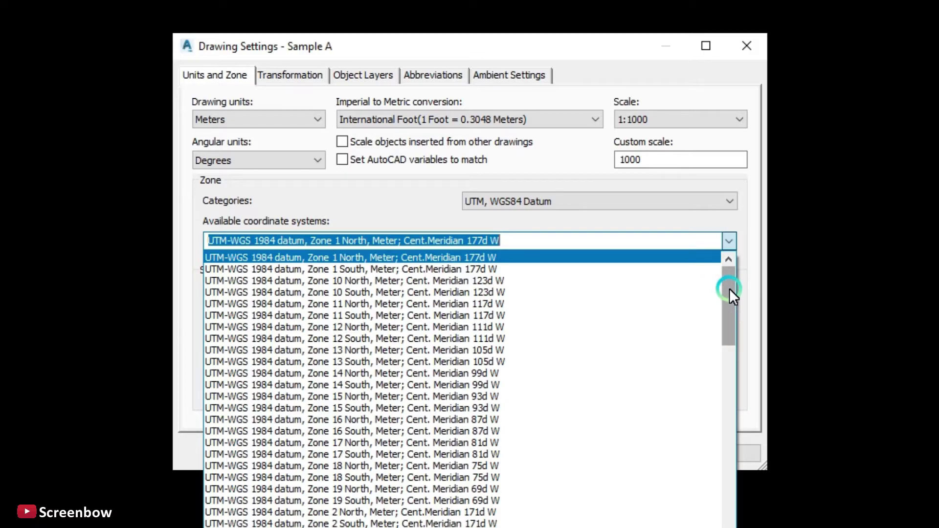
left_click_drag(730, 289, 722, 417)
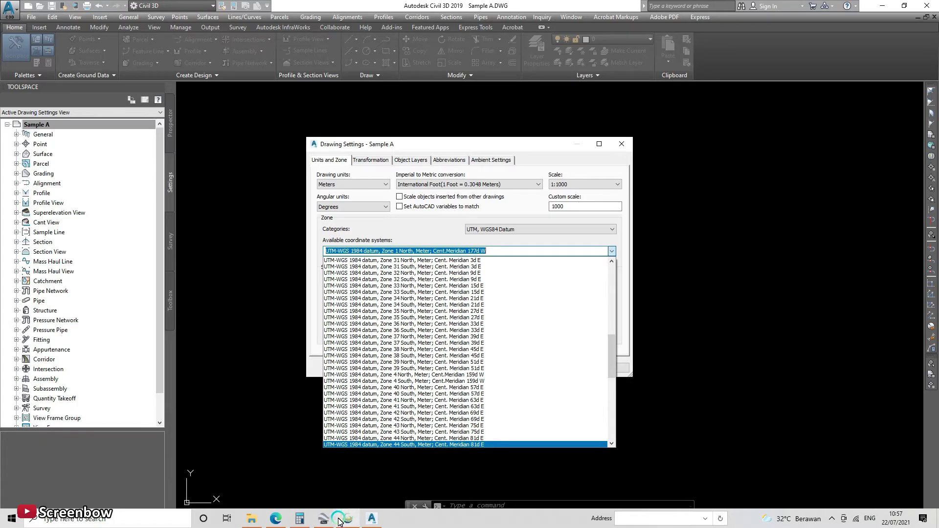
left_click(340, 518)
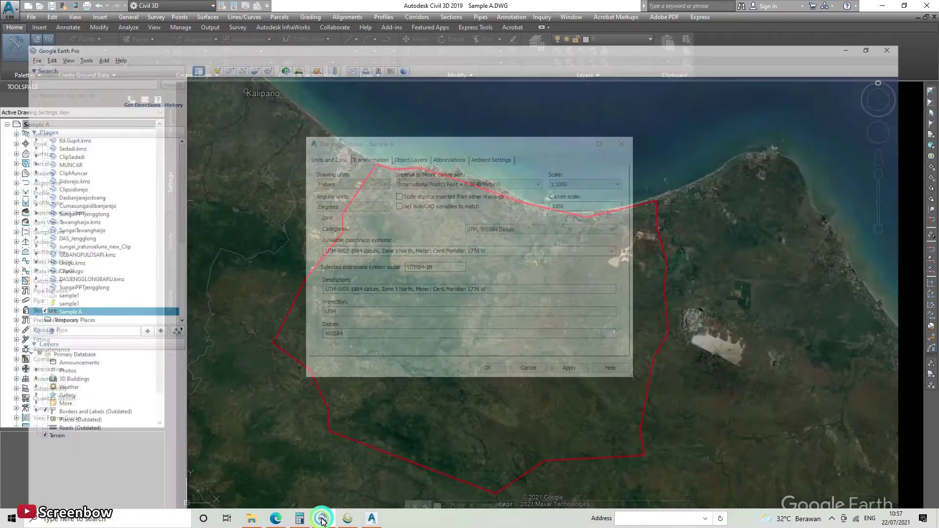
scroll(461, 352, "down", 3)
scroll(472, 337, "down", 5)
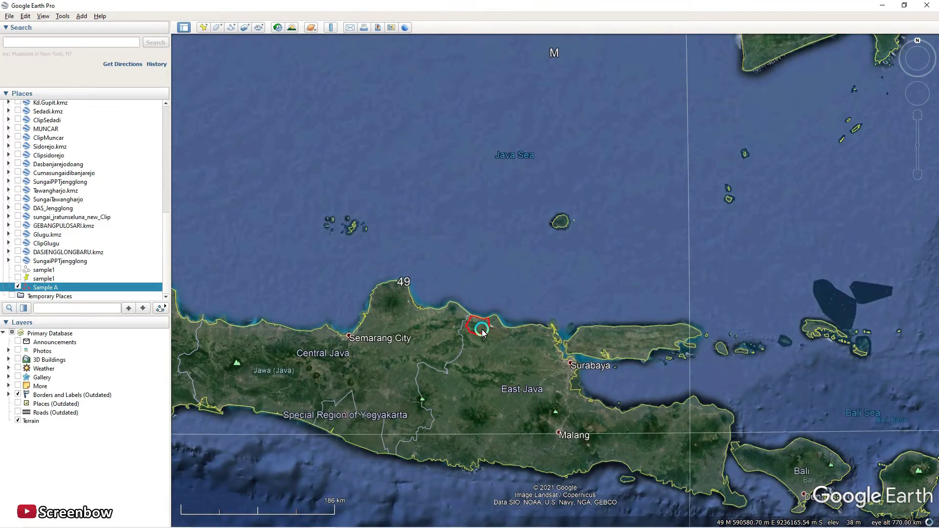
scroll(474, 325, "down", 3)
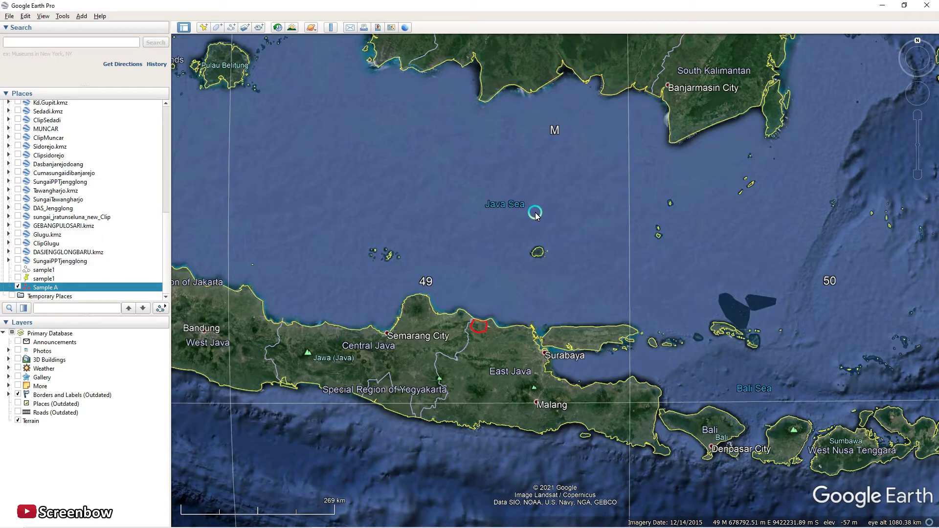
left_click(882, 4)
Assign the coordinate system UTM-WGS 1984 datum, Zone 49 North, Meter; Cent. Meridian 111d E, and apply the drawing settings.
left_click(540, 251)
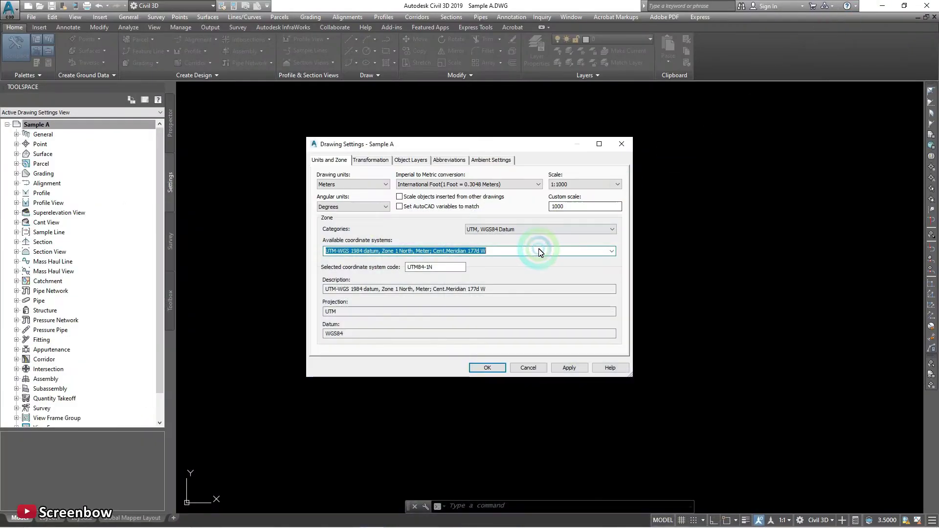
left_click(611, 251)
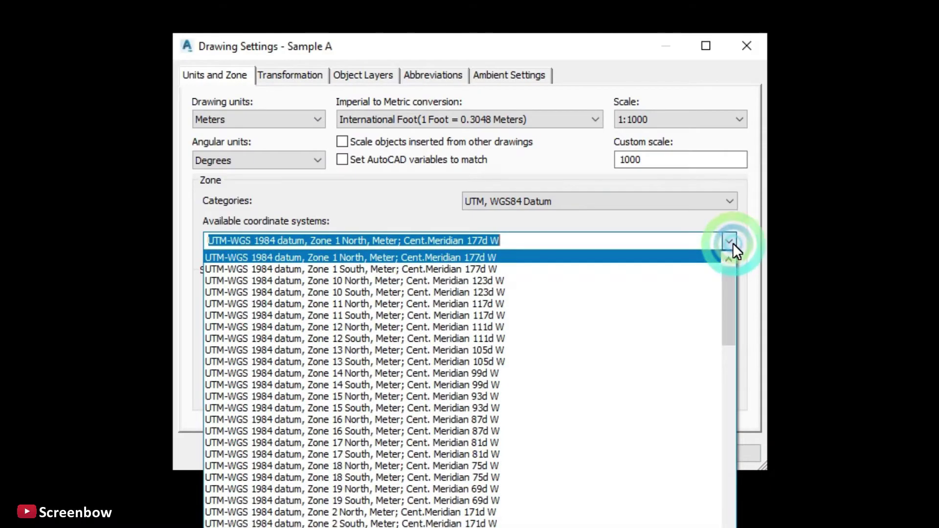
scroll(655, 379, "down", 4)
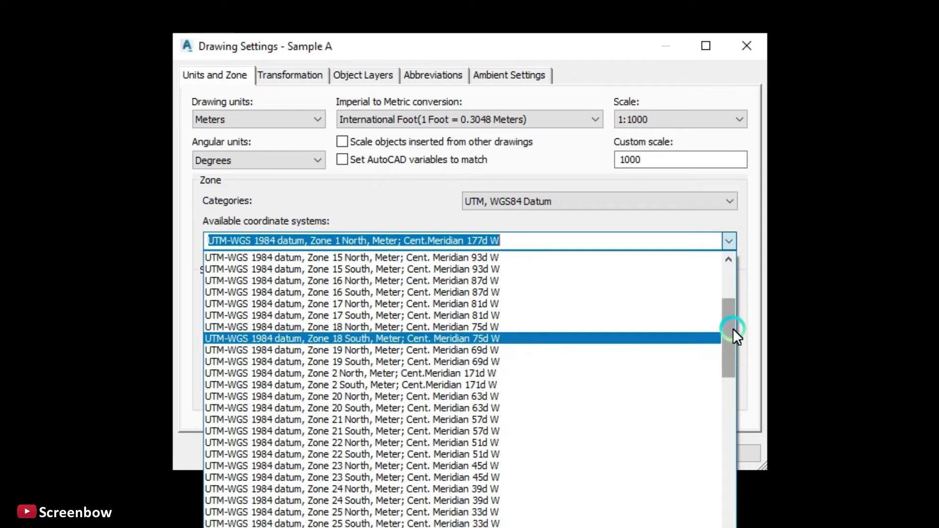
left_click_drag(733, 332, 448, 426)
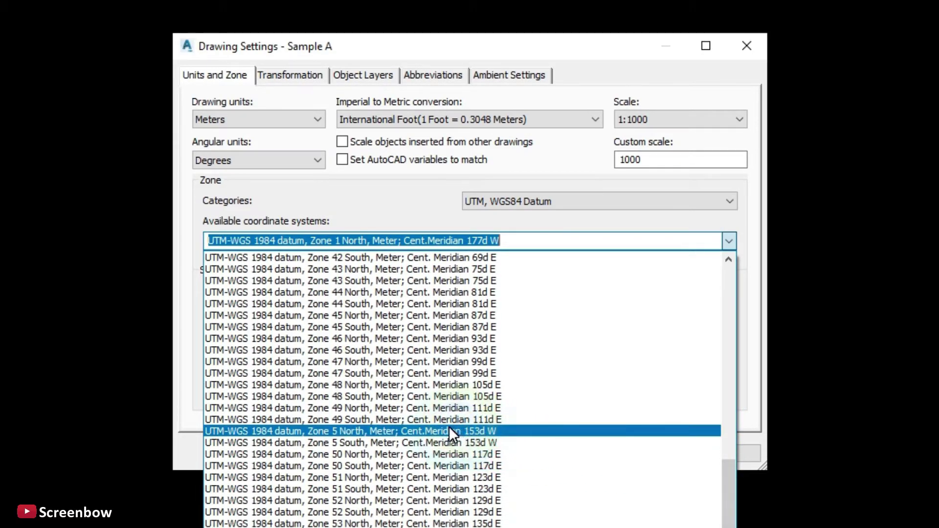
left_click(419, 420)
left_click_drag(389, 424, 367, 410)
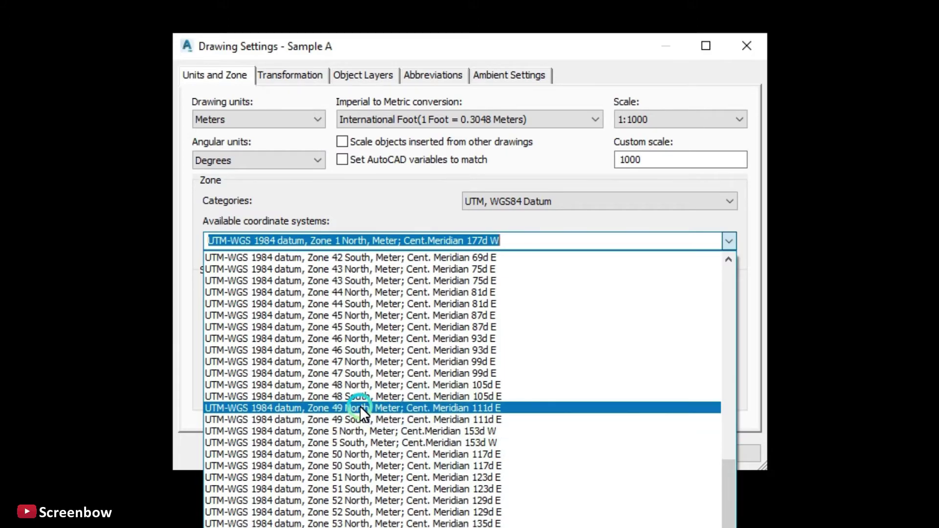
left_click(360, 406)
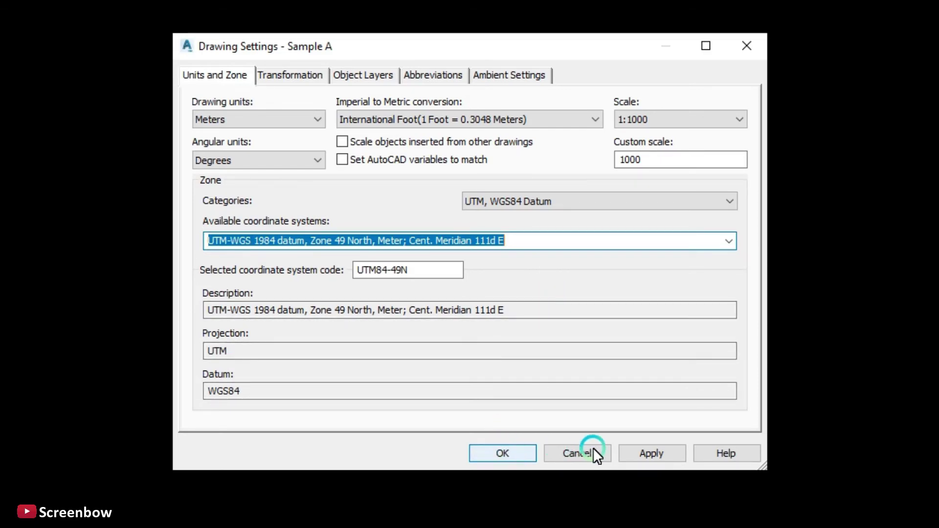
left_click(641, 451)
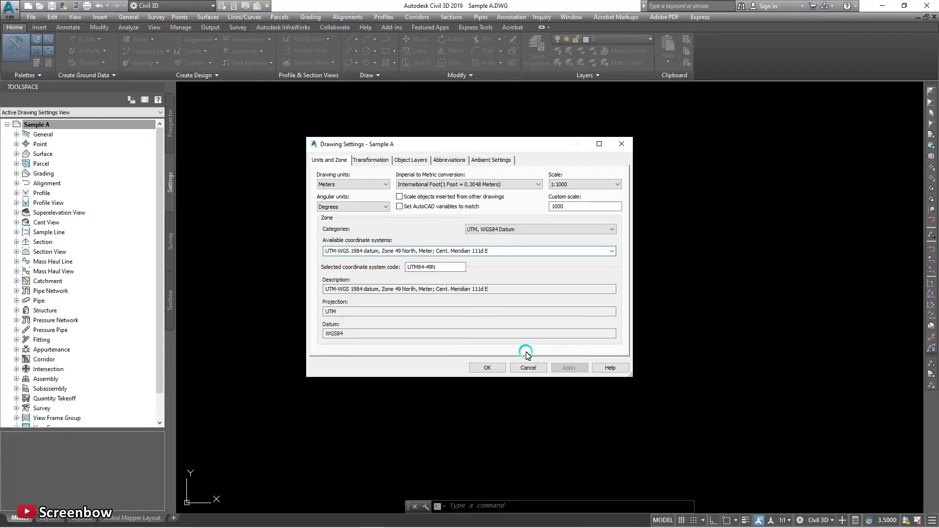
left_click(497, 373)
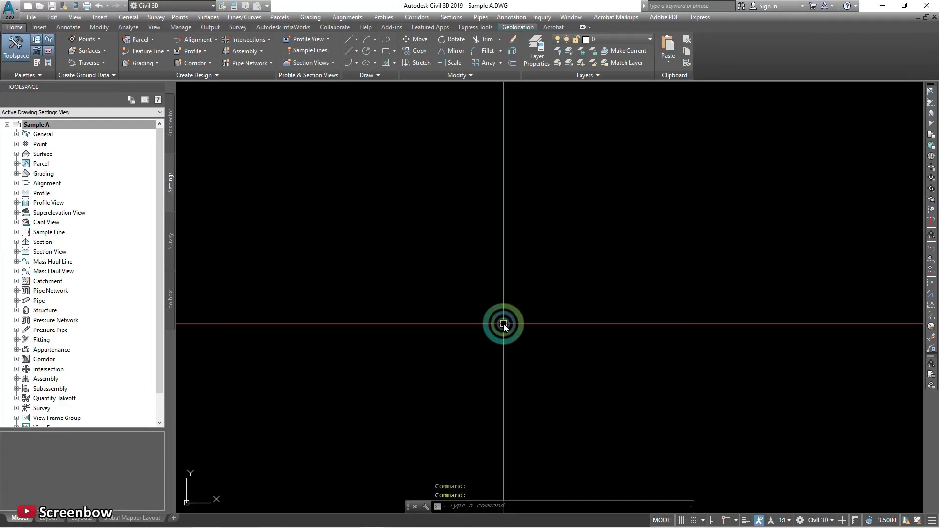
Zoom to the drawing extents to examine the imported contours and the Sample A outline.
type("z")
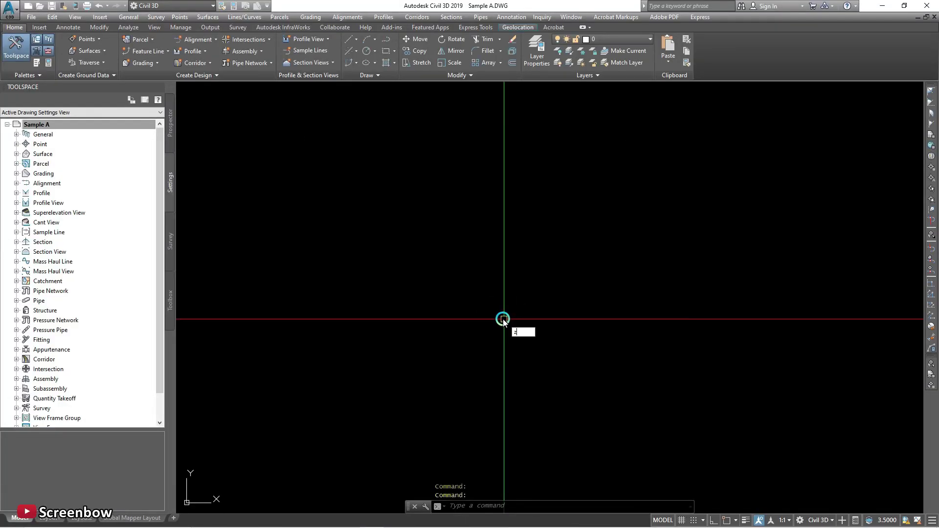
key("Return")
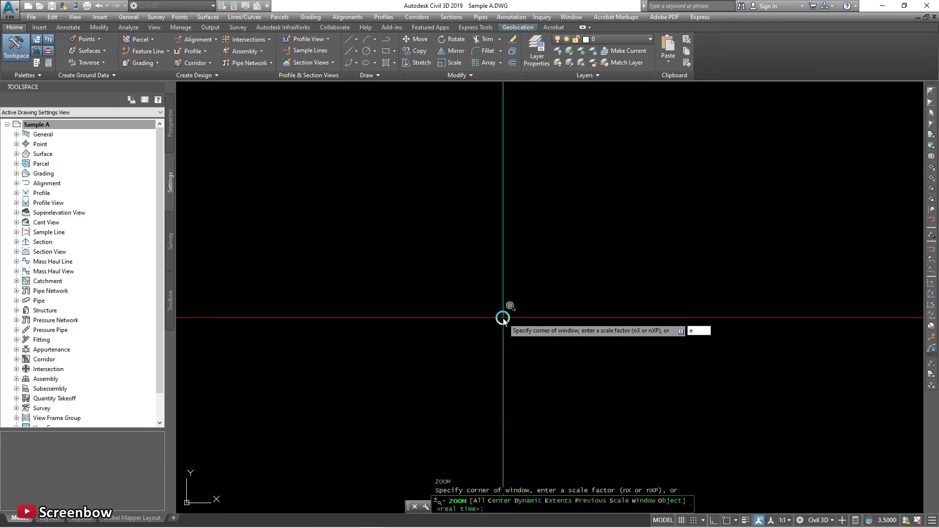
key("Return")
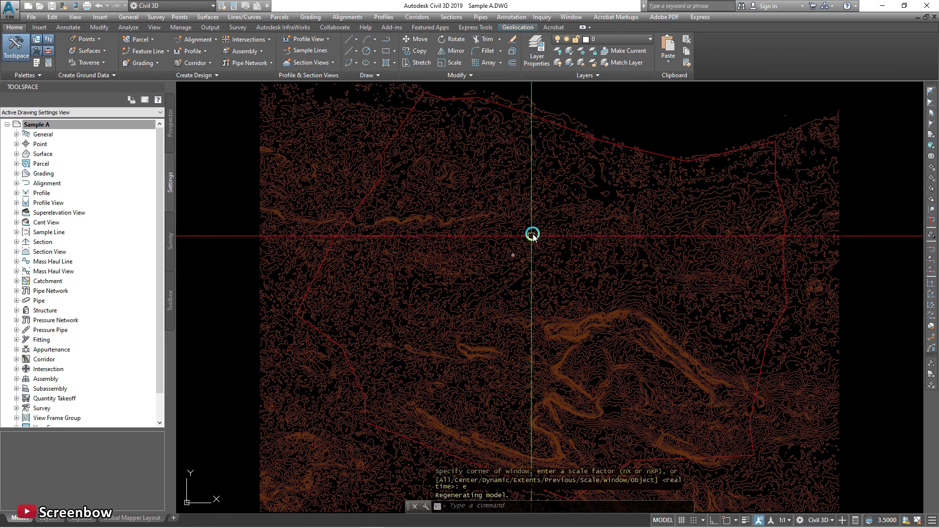
scroll(476, 255, "down", 5)
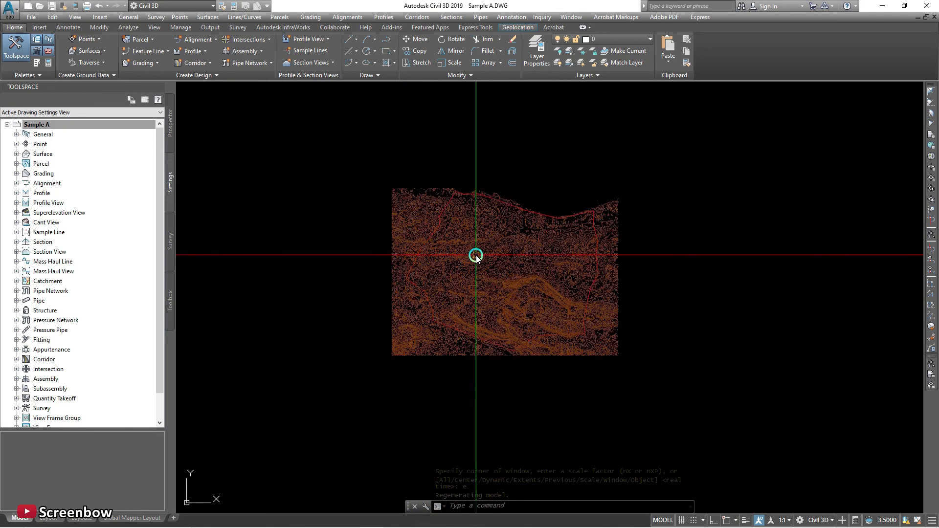